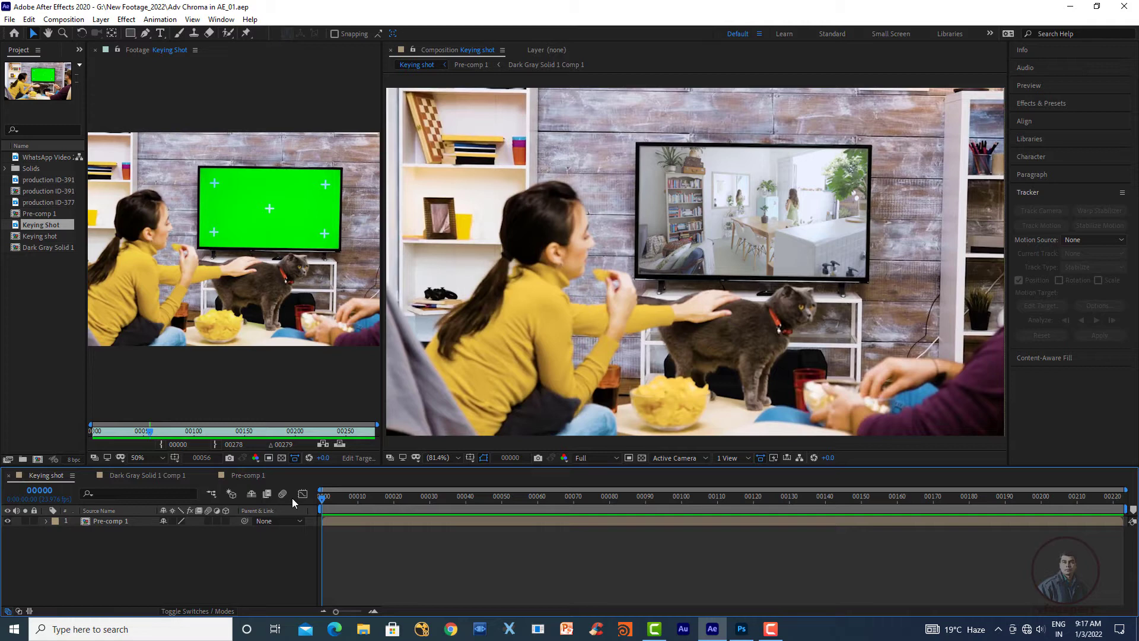
Step: Play the green-screen Keying Shot footage and the finished Keying shot composition to compare them
left_click_drag(163, 429, 110, 431)
key("space")
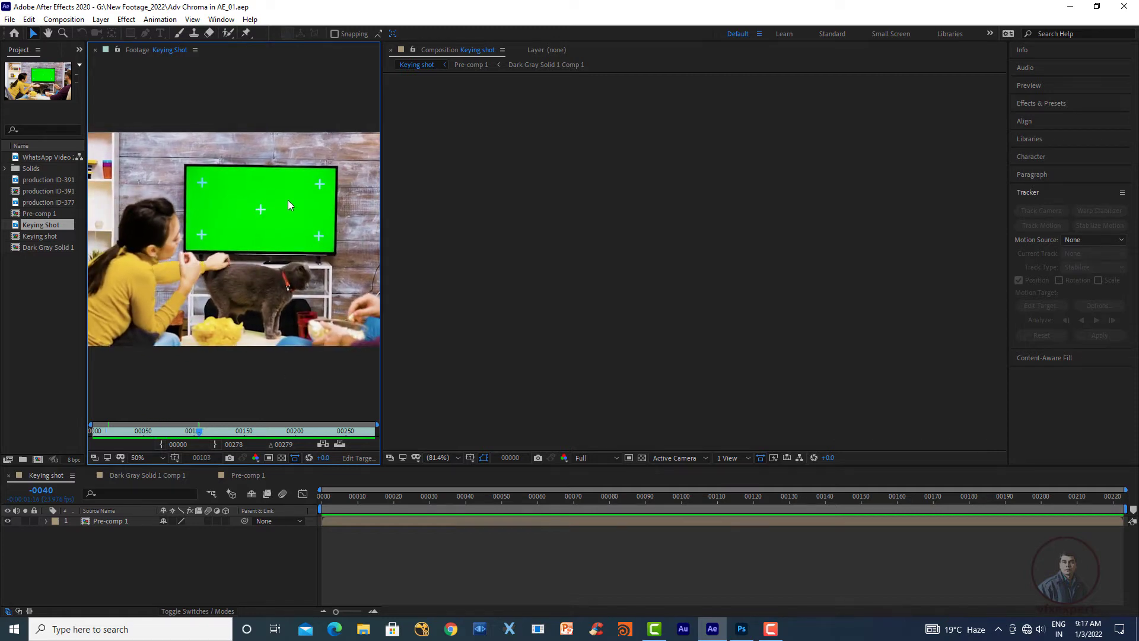
left_click(326, 498)
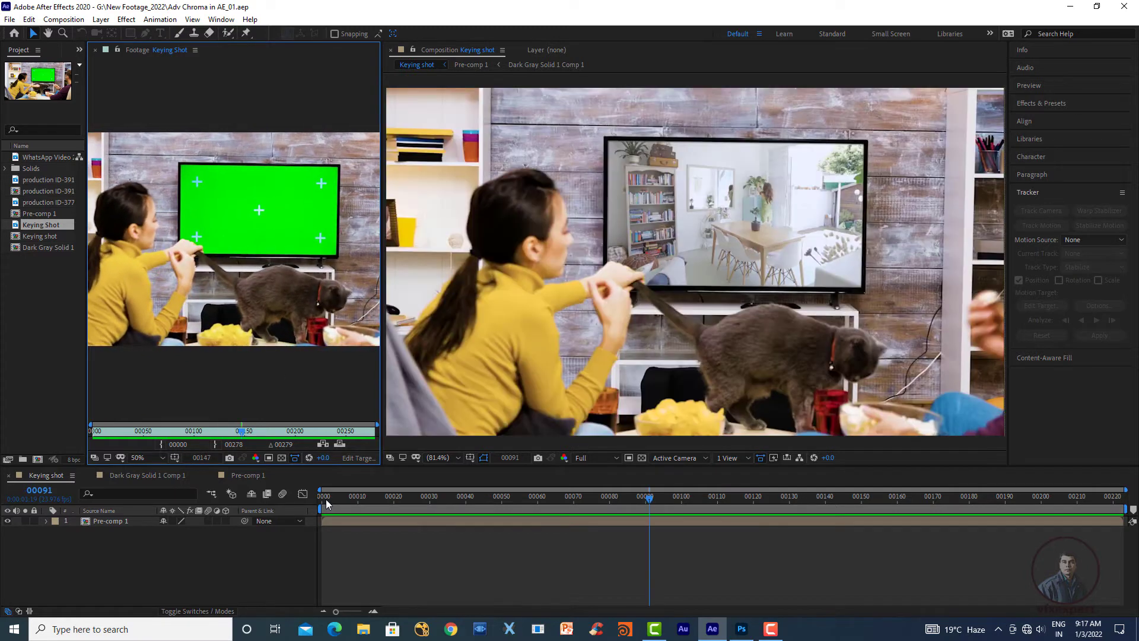
key("space")
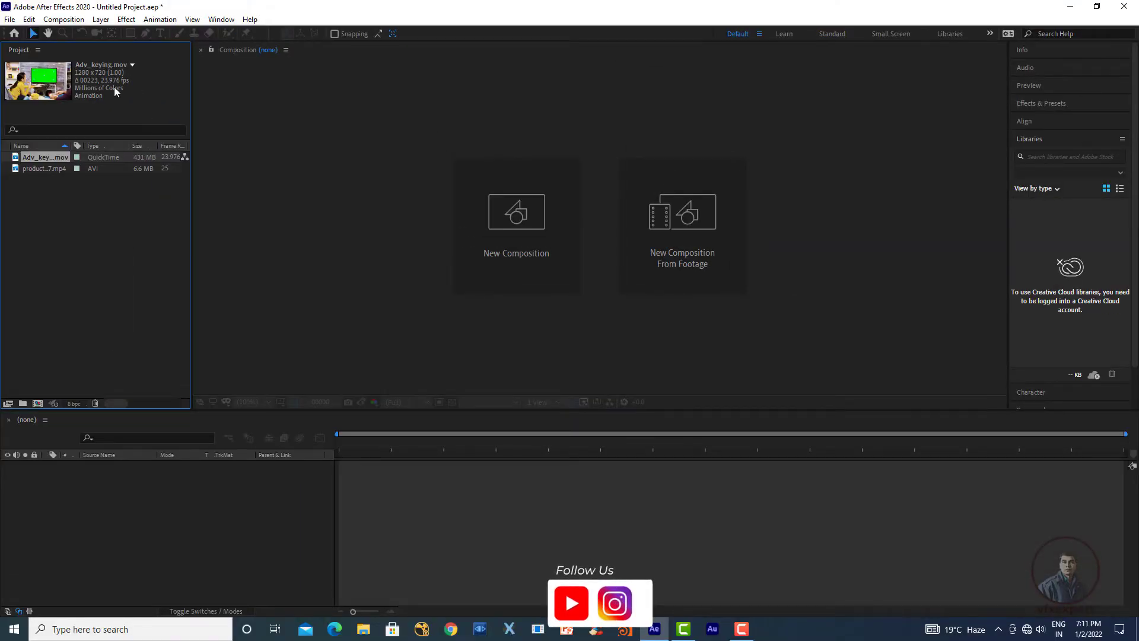
Step: Preview the Adv_keying.mov footage and create a new composition from it
double_click(52, 158)
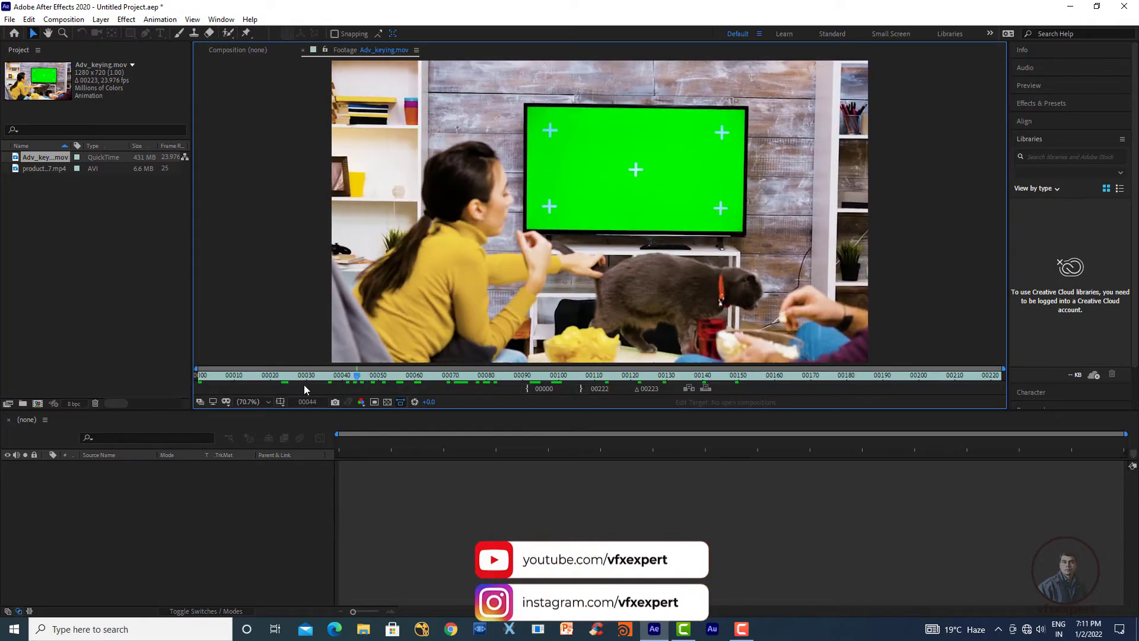
left_click(254, 51)
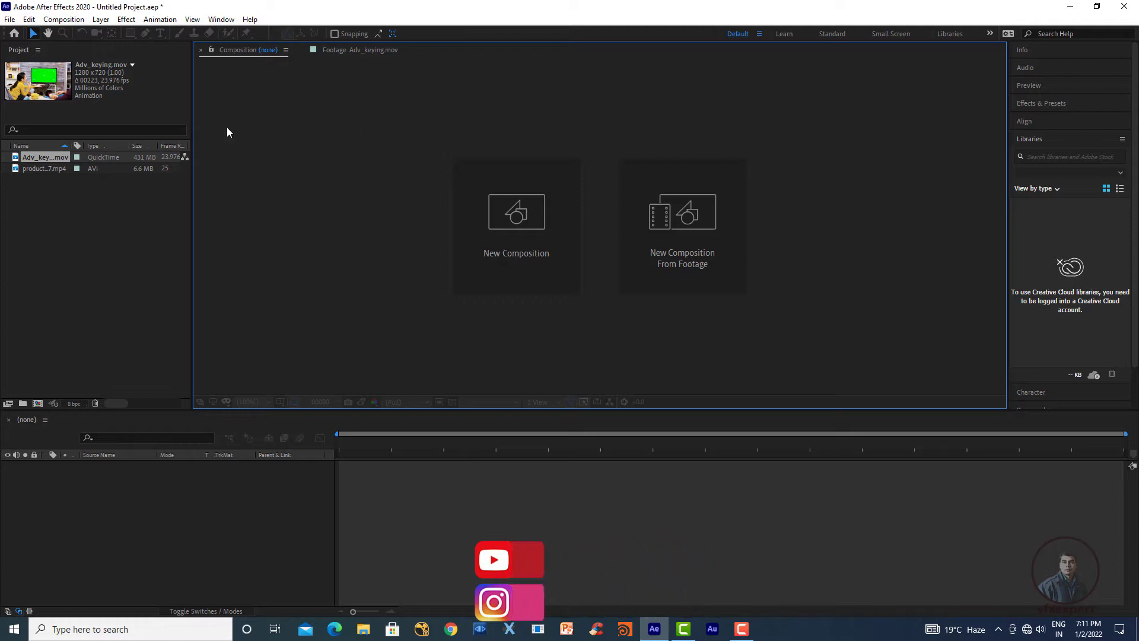
left_click(32, 160)
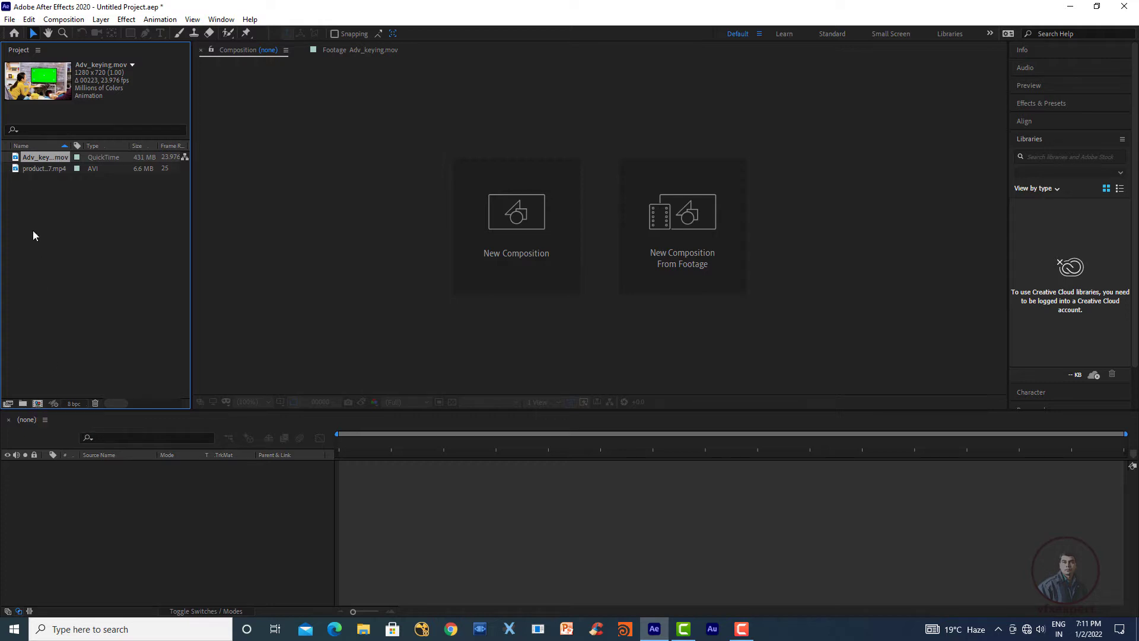
left_click_drag(18, 158, 37, 405)
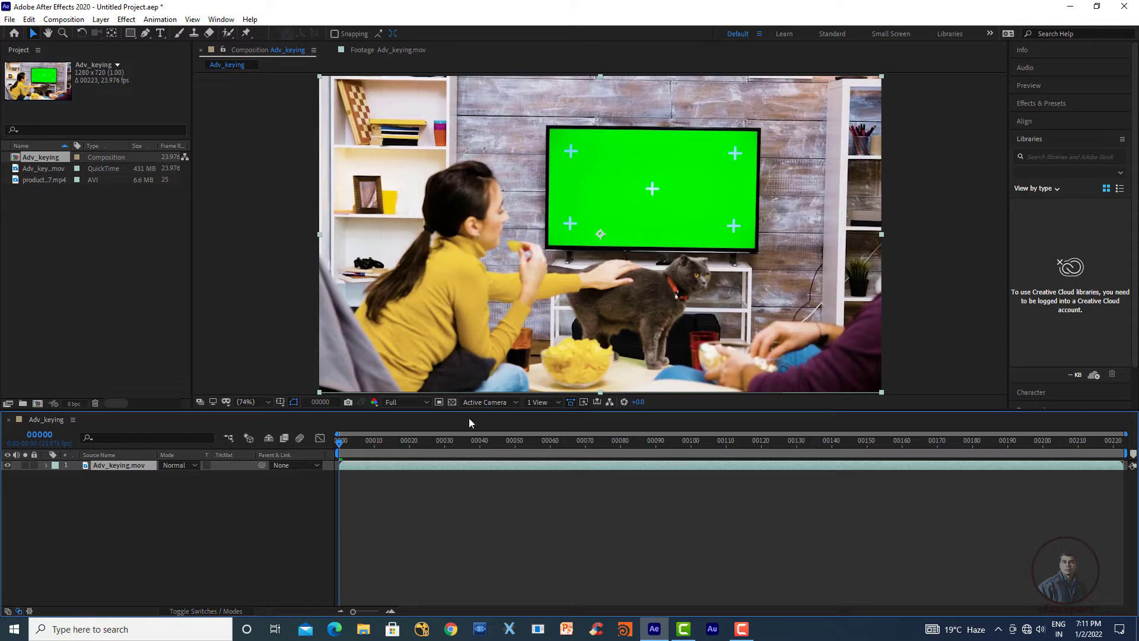
Step: Play and scrub through the Adv_keying composition from start to end, examining the green TV screen and its tracking markers
left_click(400, 511)
key("space")
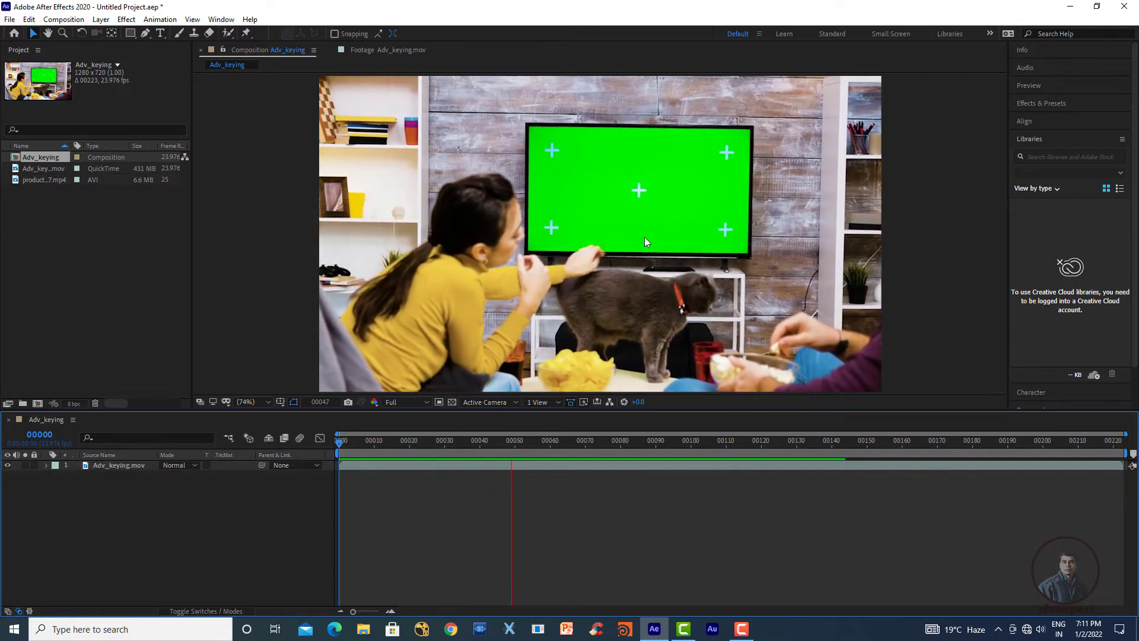
key("space")
key("space")
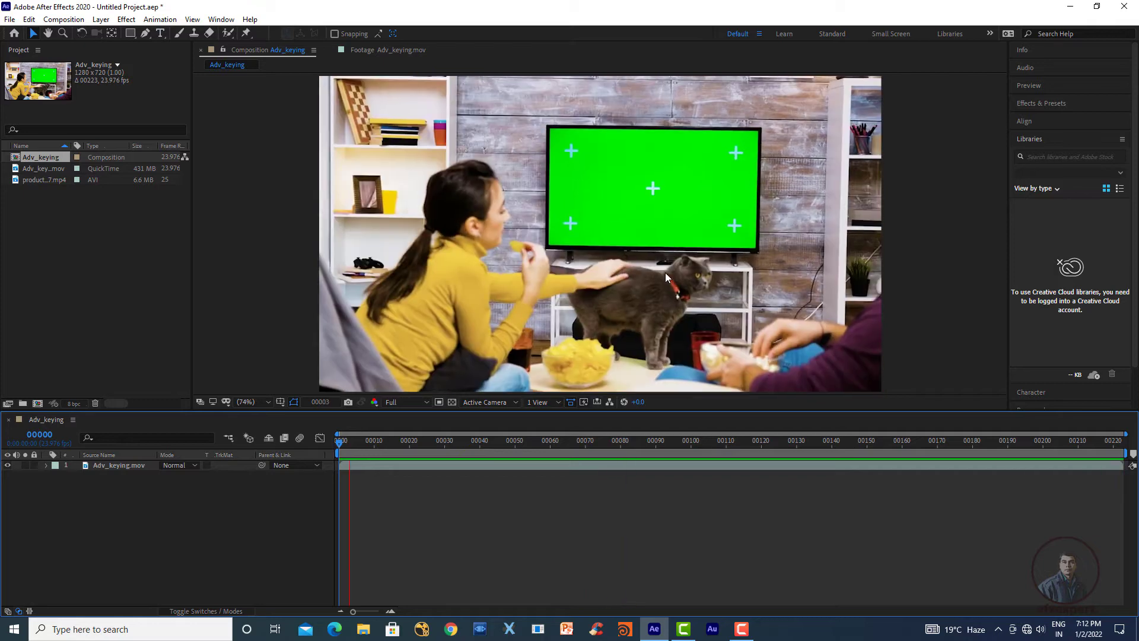
left_click(445, 442)
left_click_drag(464, 447, 998, 438)
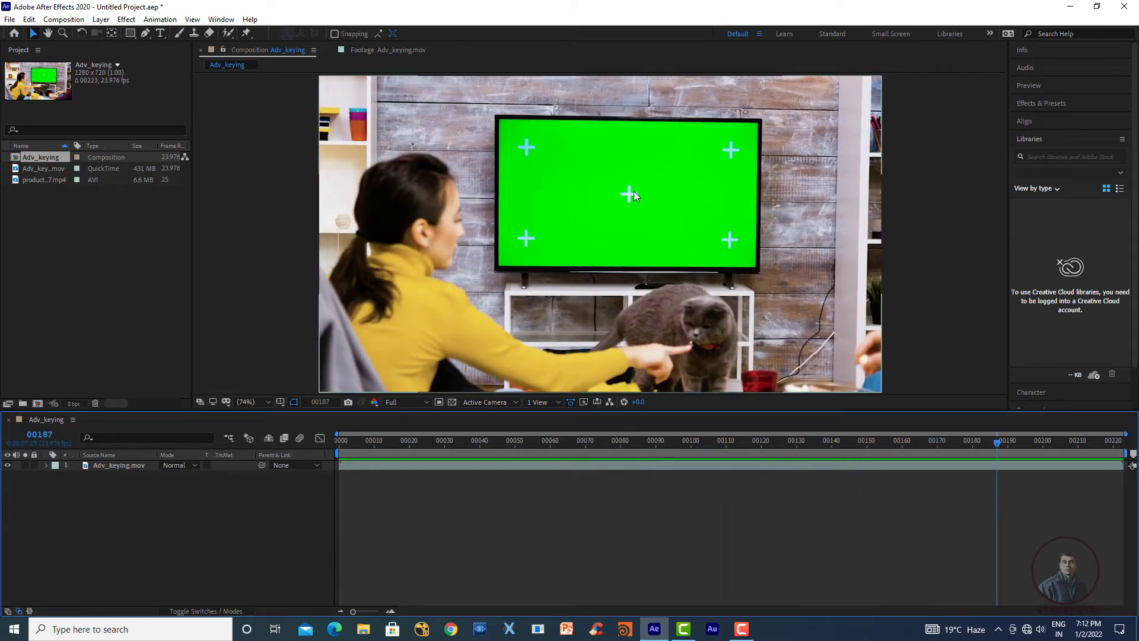
left_click_drag(999, 451, 1120, 444)
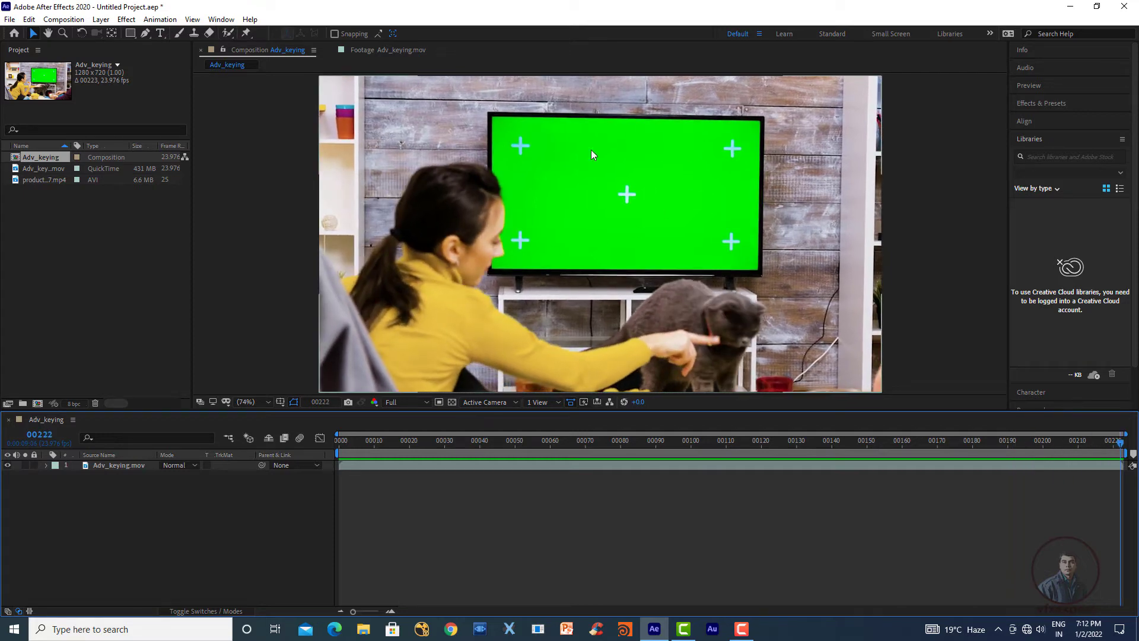
key("Home")
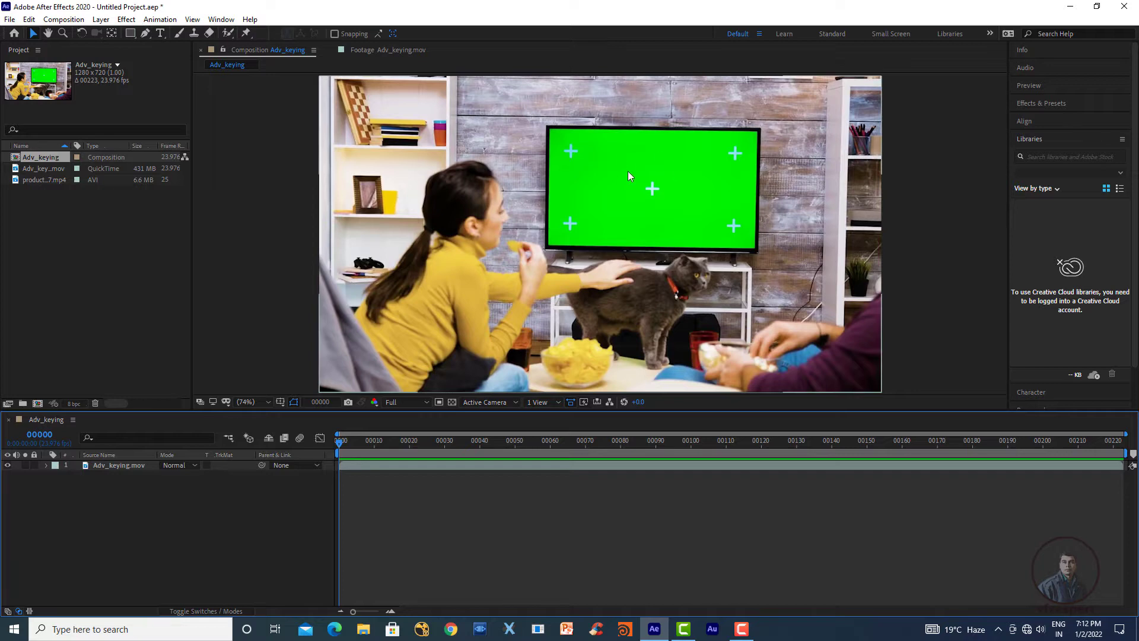
key("space")
key("space")
Step: Apply the Keylight (1.2) effect to the Adv_keying.mov layer and sample the TV's green as the Screen Colour
left_click(378, 467)
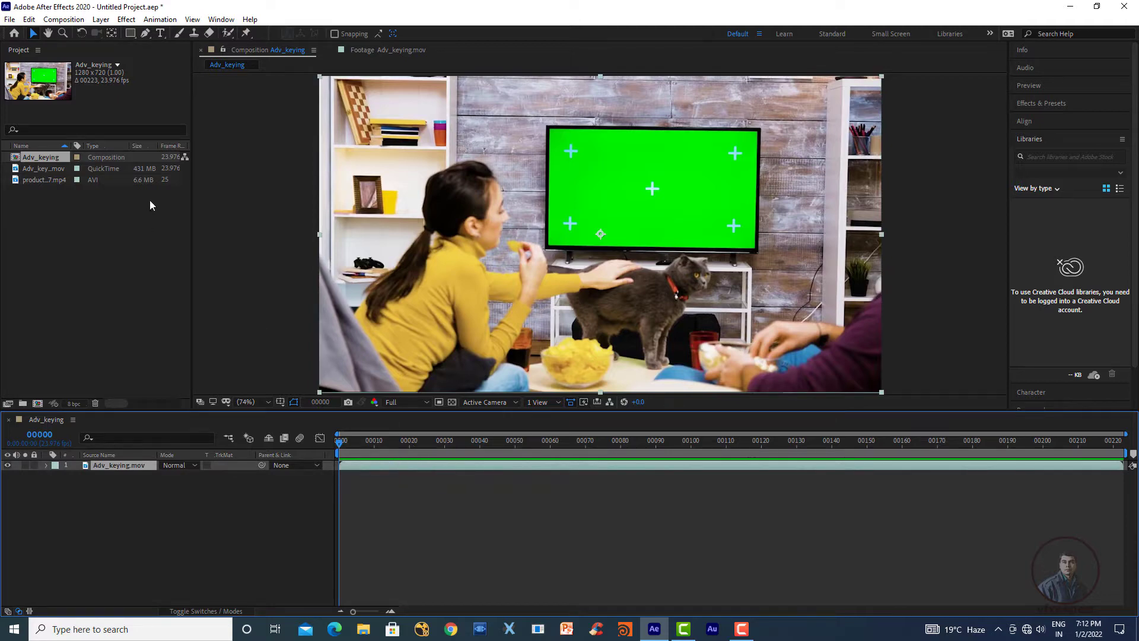
left_click(126, 19)
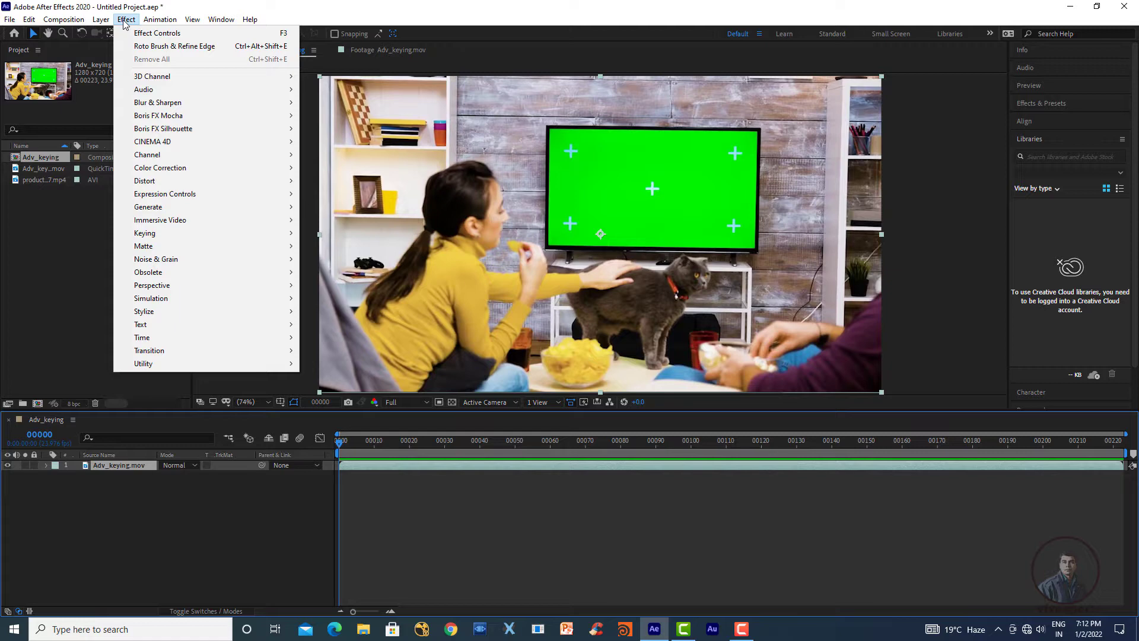
mouse_move(165, 236)
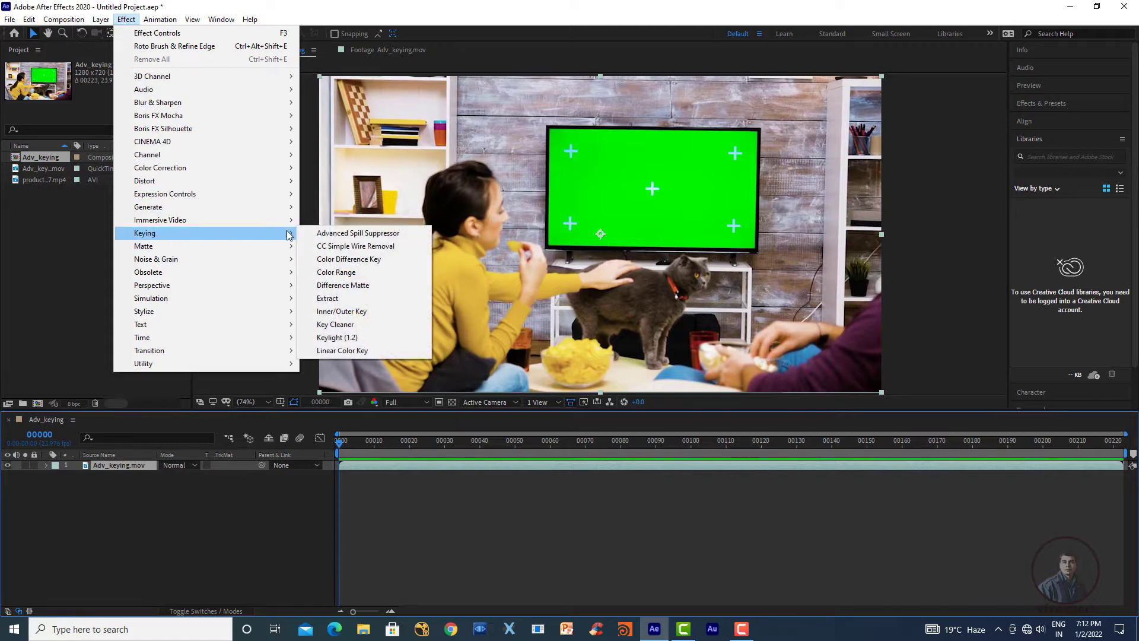
left_click(337, 338)
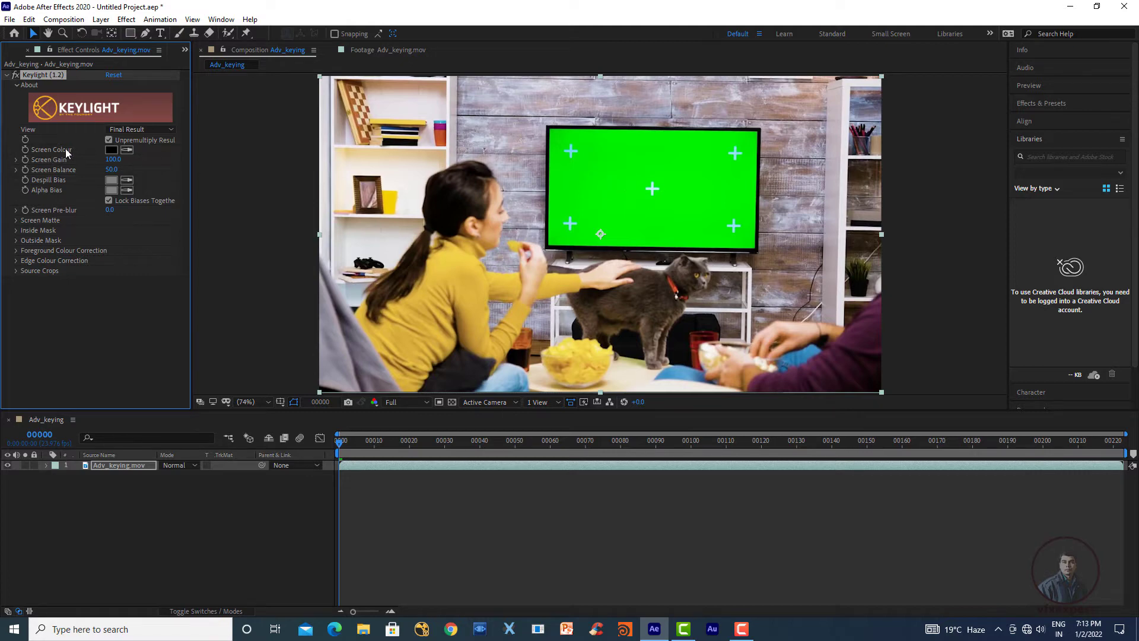
left_click(128, 152)
left_click(620, 181)
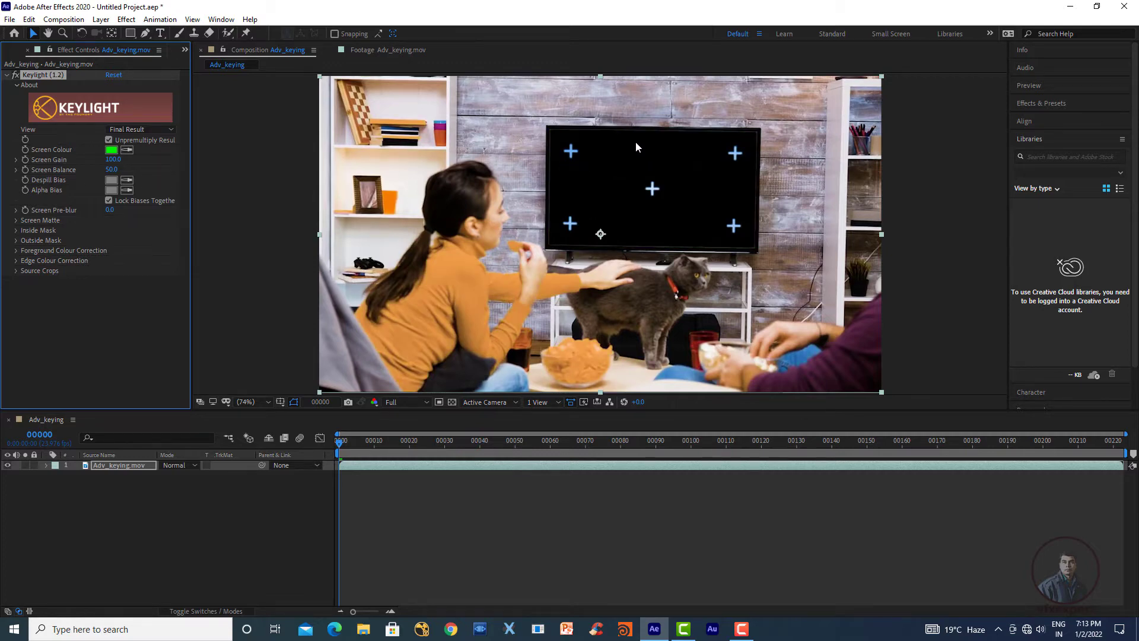
Step: Switch the Keylight view to Screen Matte and set Clip Black to 28
key("period")
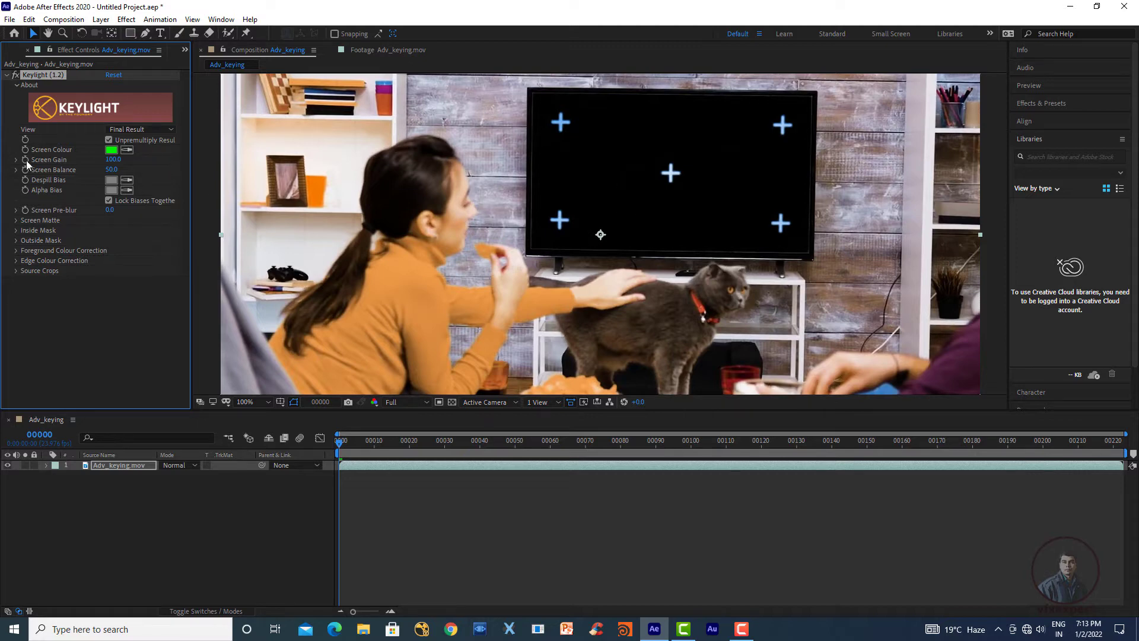
left_click(163, 130)
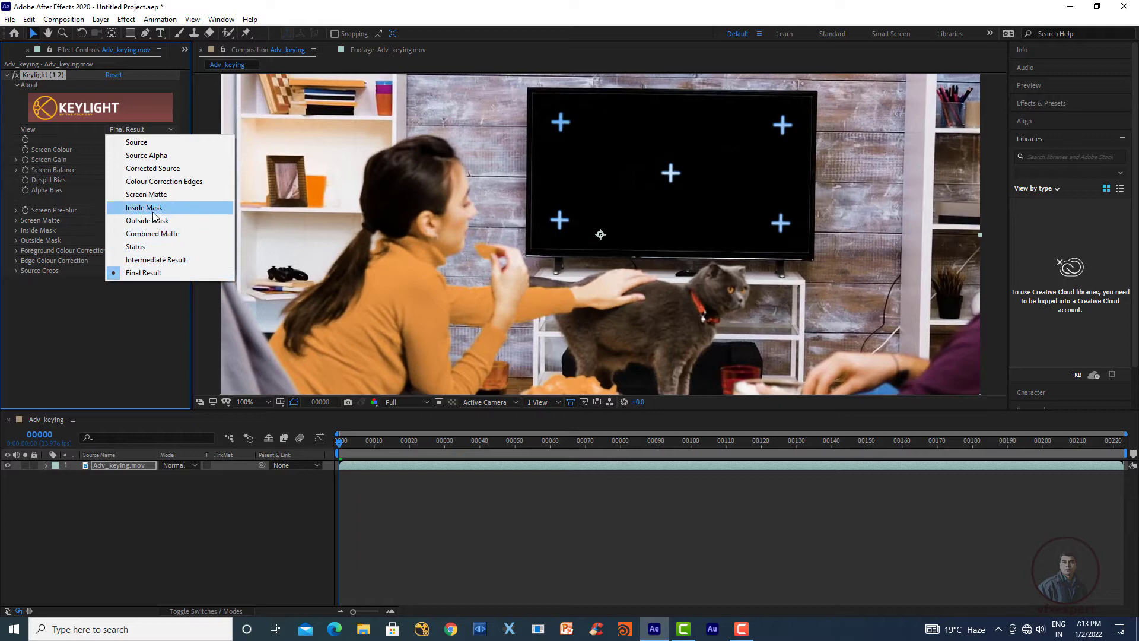
left_click(154, 195)
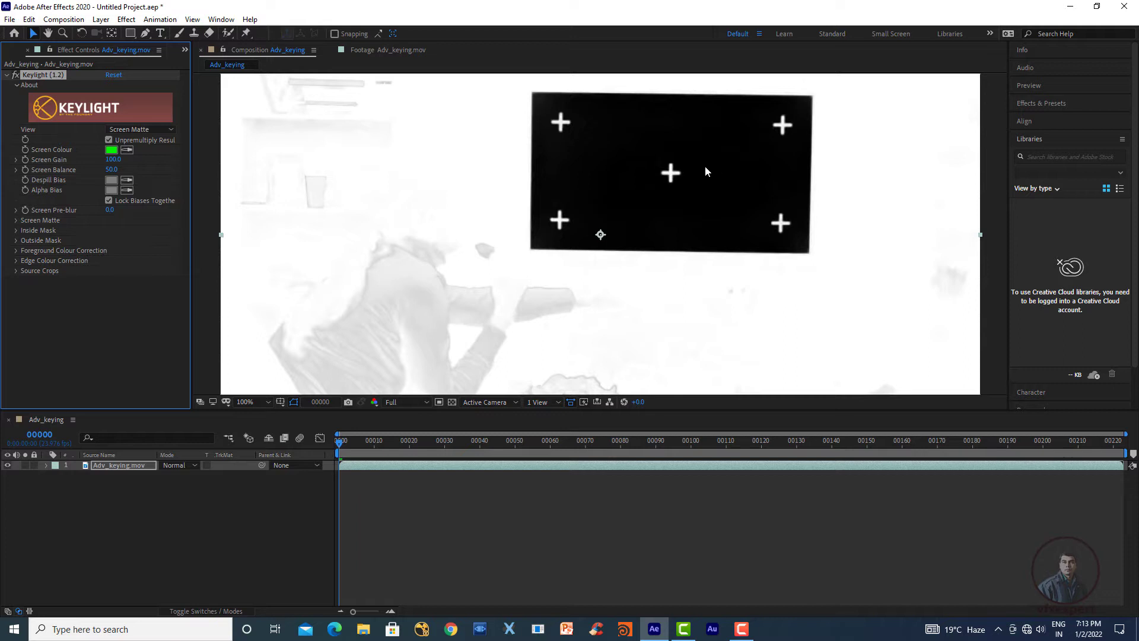
left_click(16, 220)
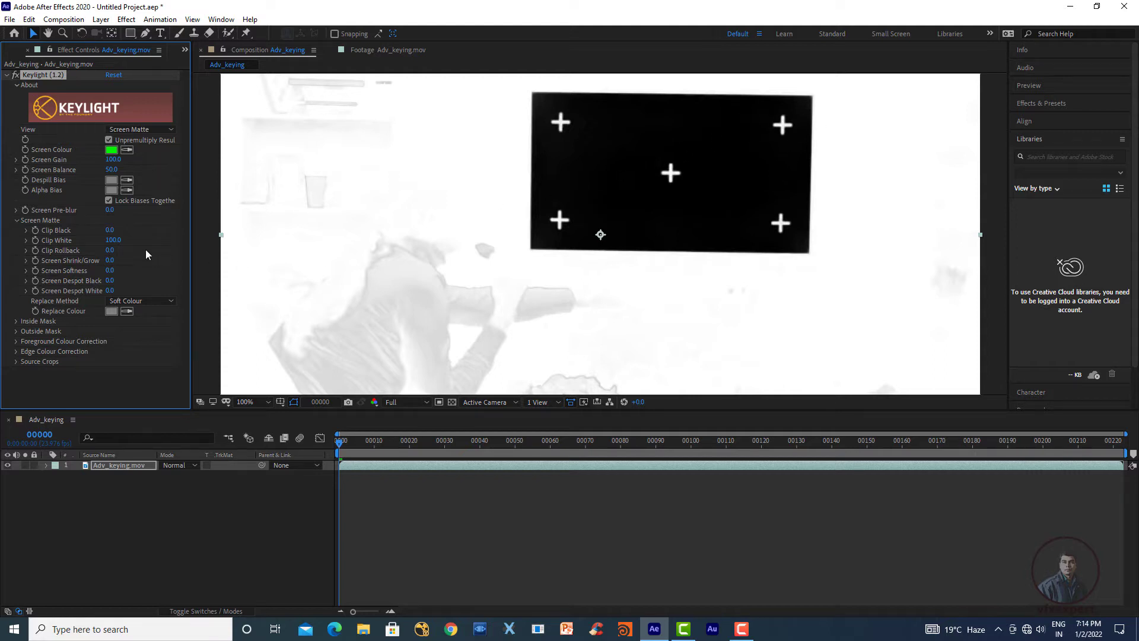
left_click_drag(110, 231, 128, 232)
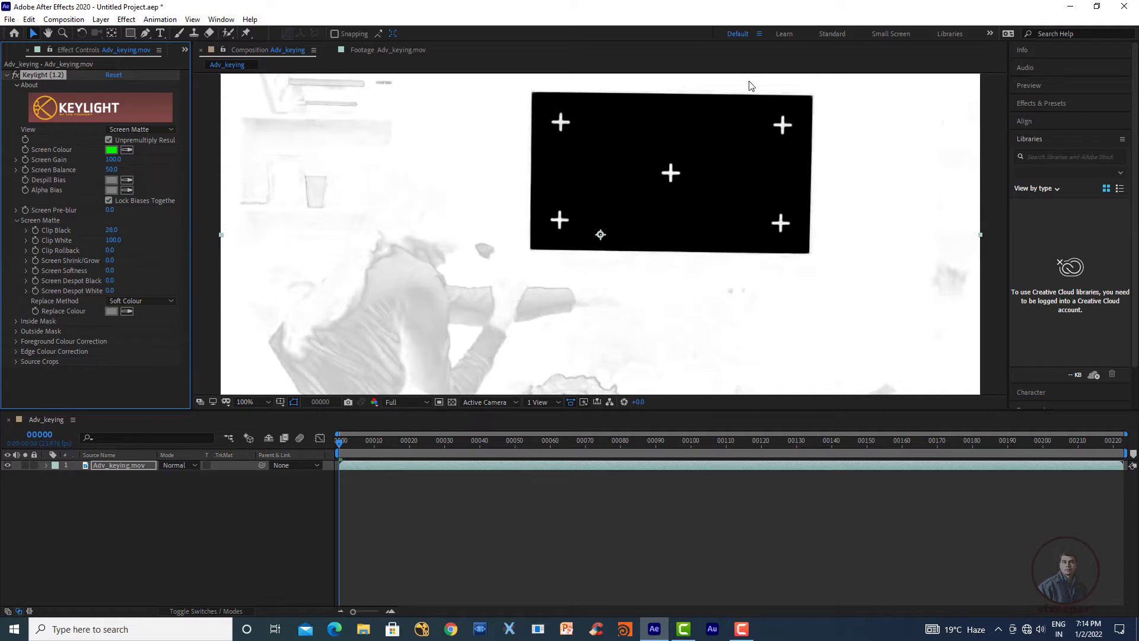
left_click_drag(692, 186, 721, 178)
key("v")
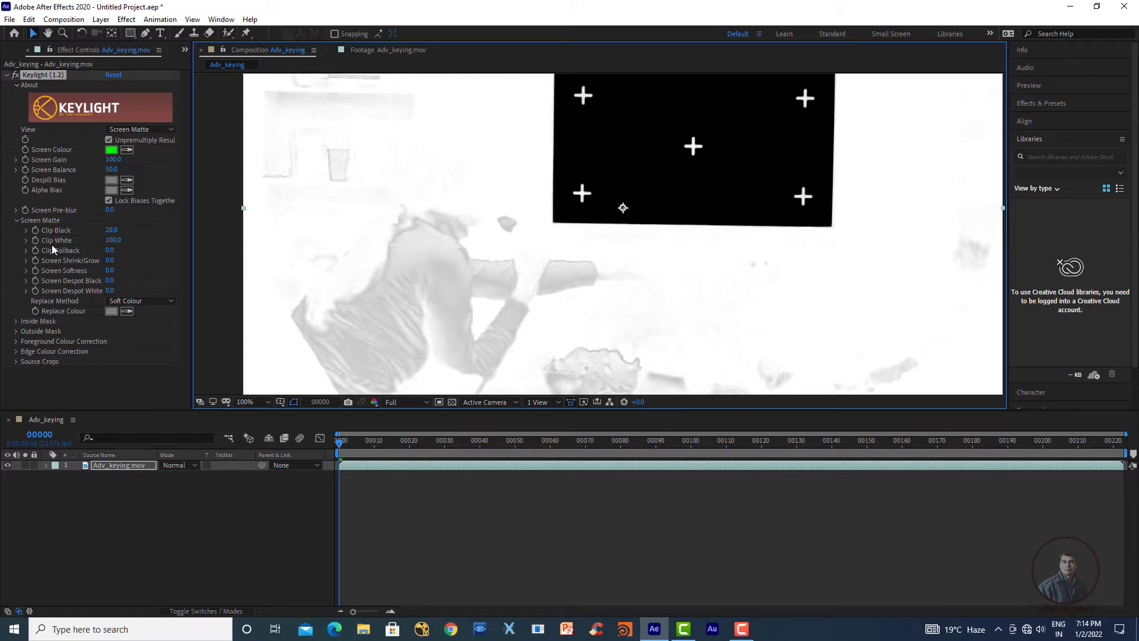
Step: Set the Screen Matte's Clip White to 75 and return the Keylight view to Final Result
left_click_drag(121, 243, 107, 240)
left_click_drag(679, 249, 638, 302)
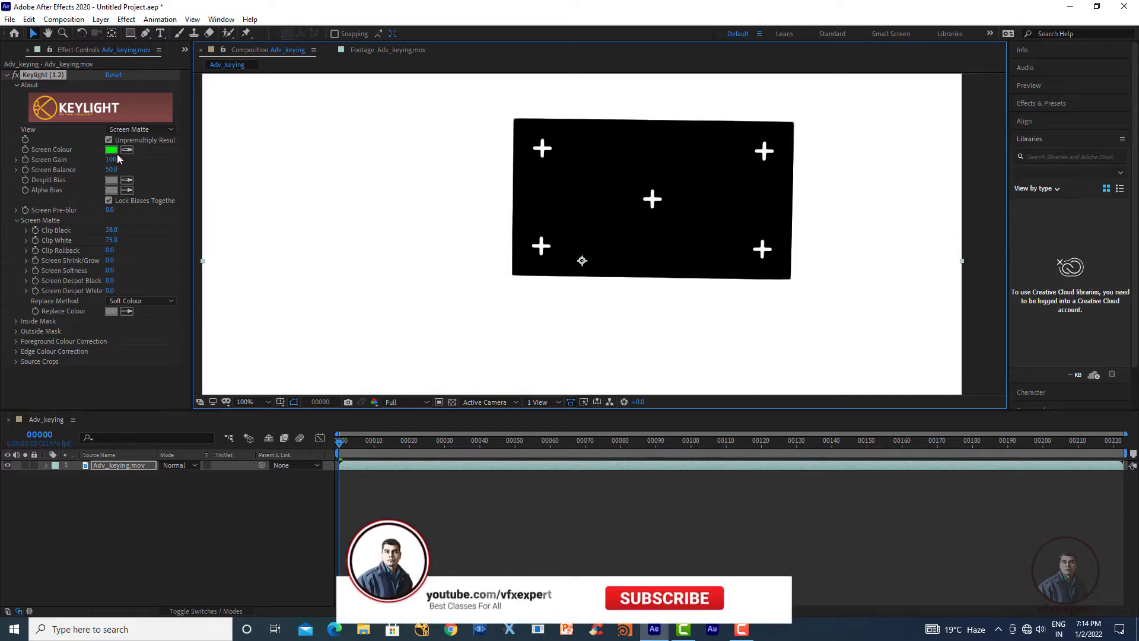
left_click(159, 132)
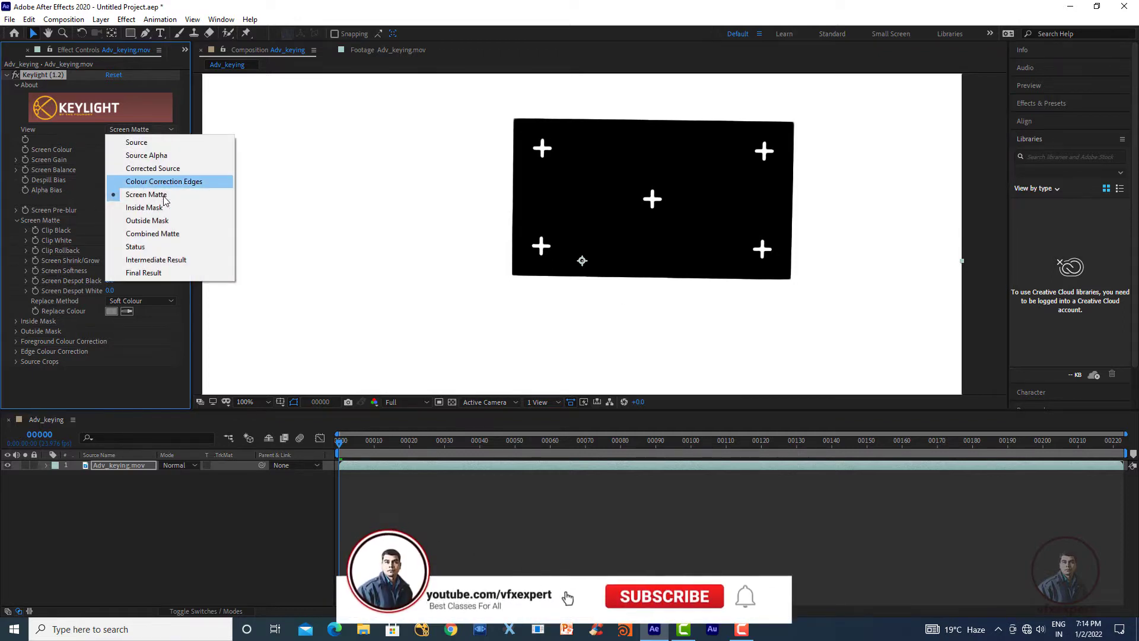
left_click(169, 272)
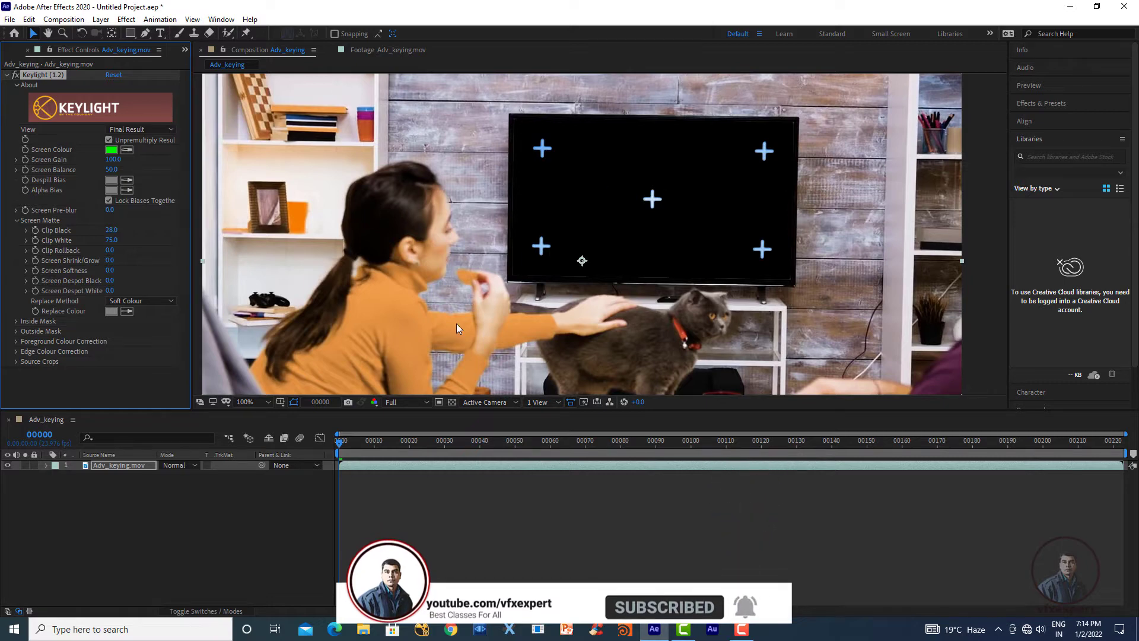
Step: Play back the keyed composition and scrub to frame 52 to check the TV screen area
key("space")
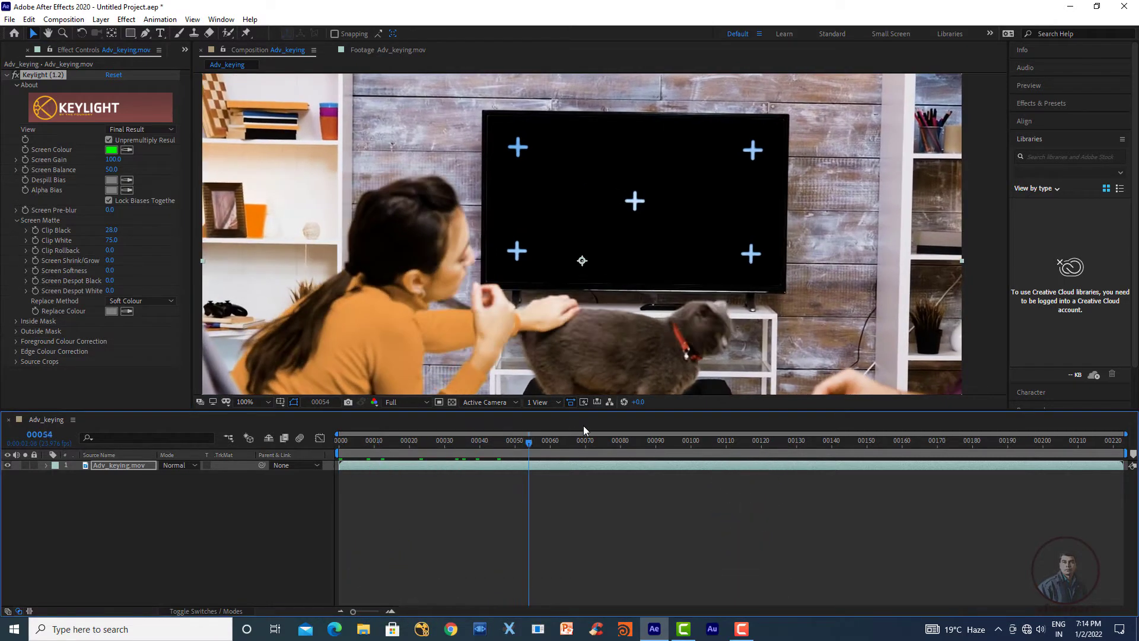
key("space")
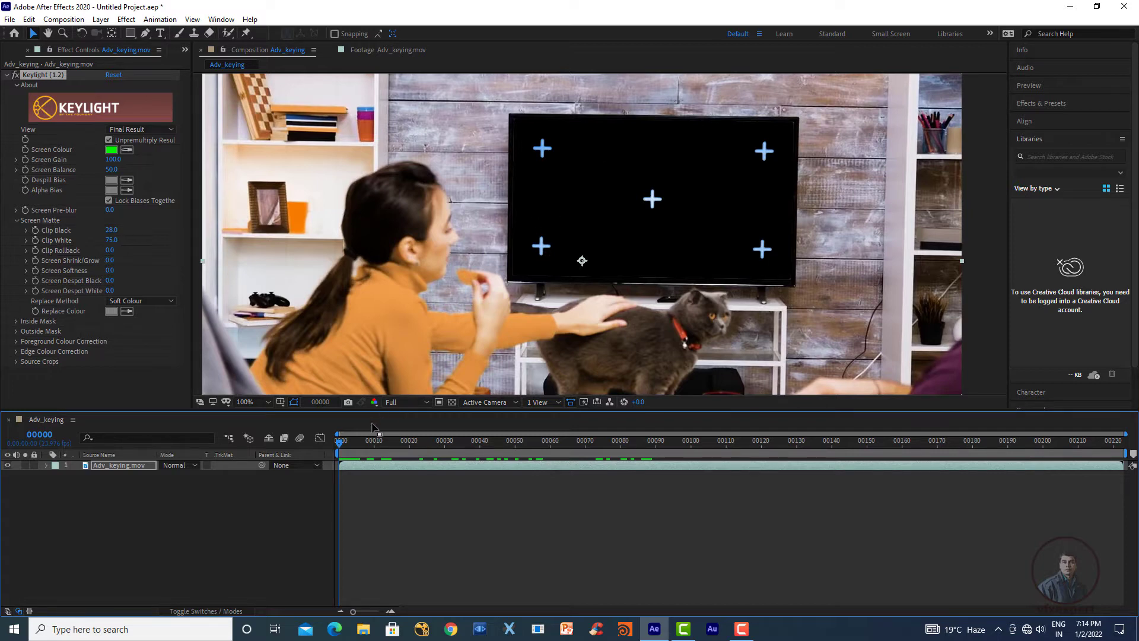
left_click(425, 443)
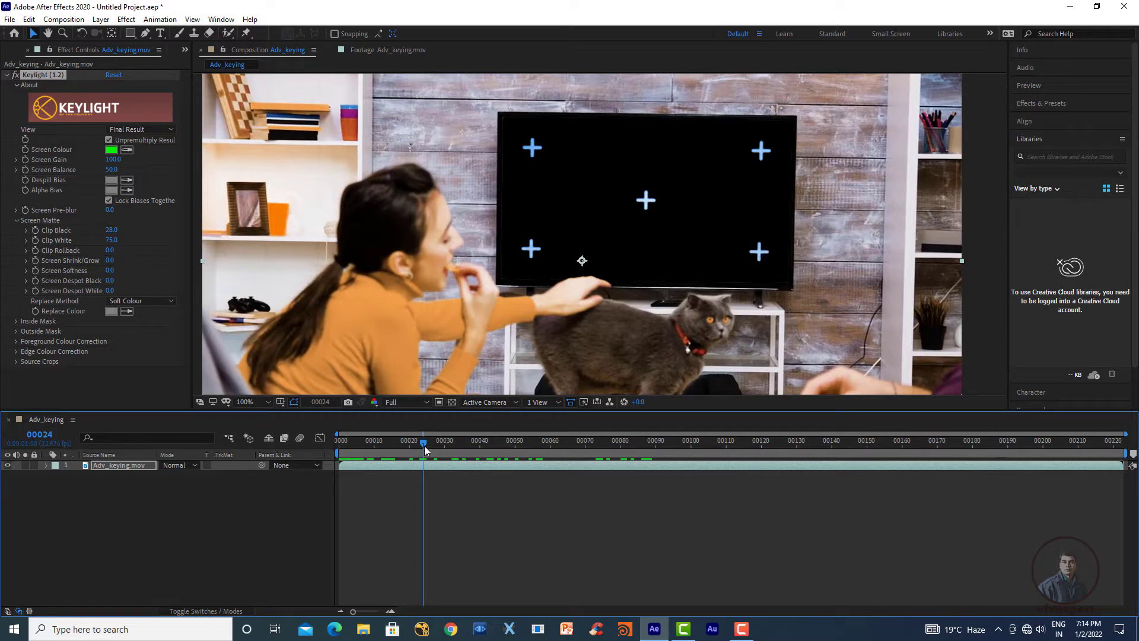
left_click_drag(425, 447, 522, 446)
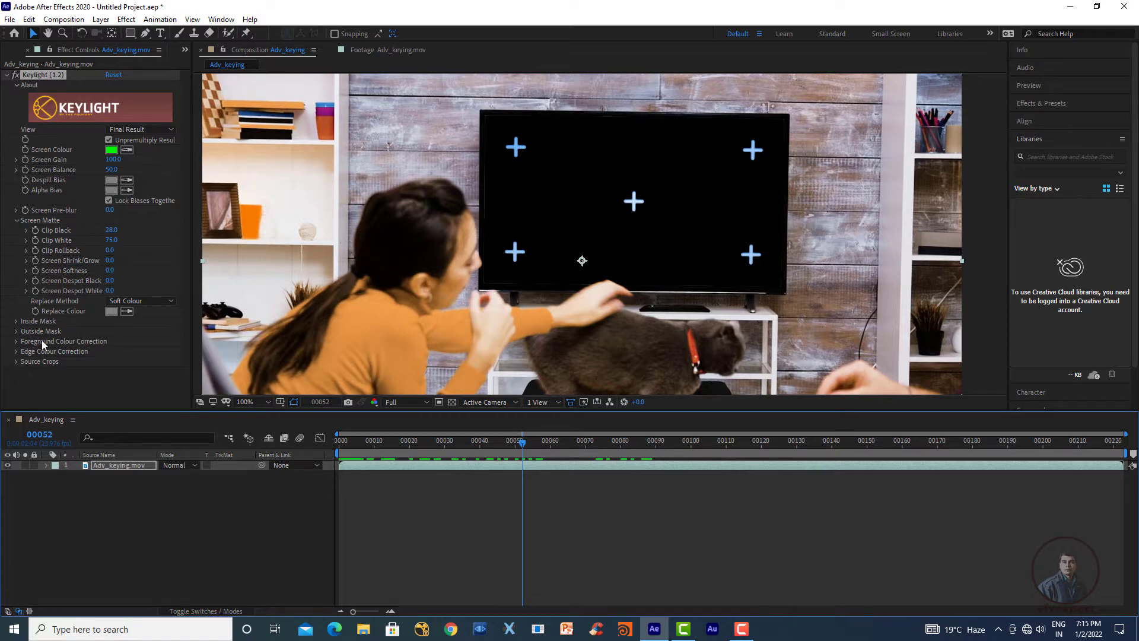
Step: Expand Keylight's Outside Mask settings and draw a closed Pen mask around the TV's center tracking marker on the Adv_keying.mov layer
left_click(15, 331)
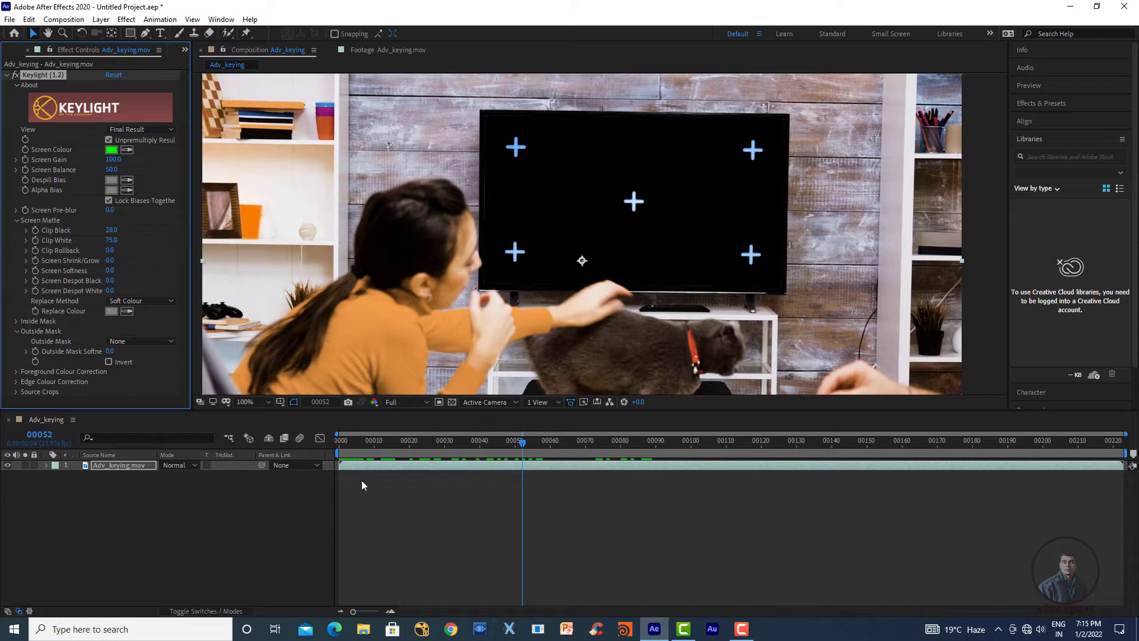
left_click(368, 465)
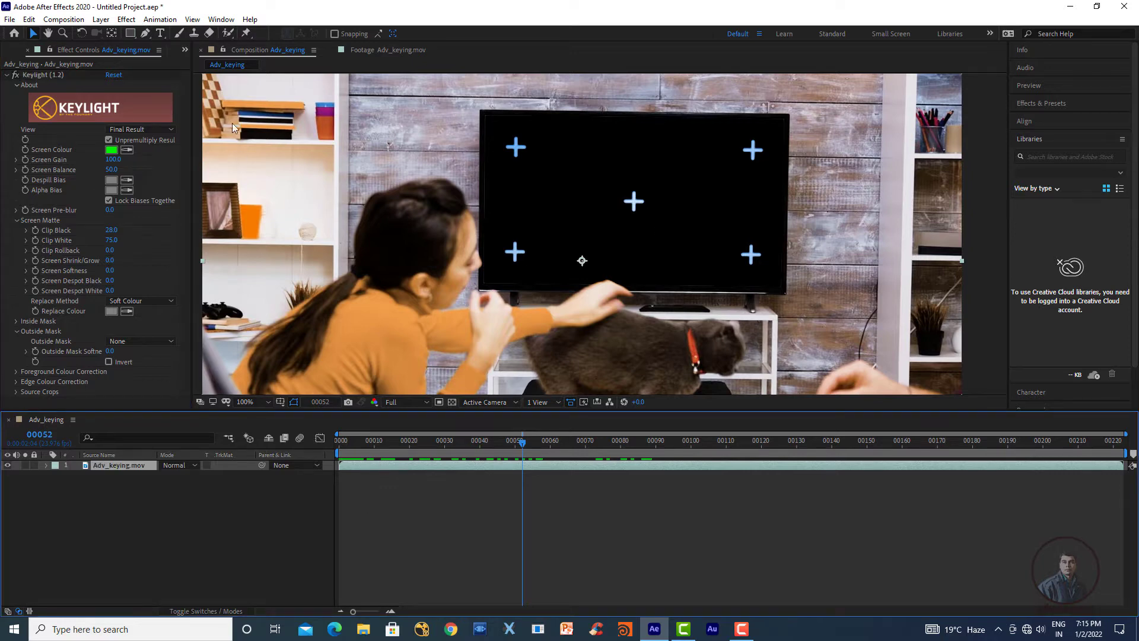
left_click(145, 33)
left_click(636, 232)
left_click(652, 203)
left_click_drag(629, 177, 653, 222)
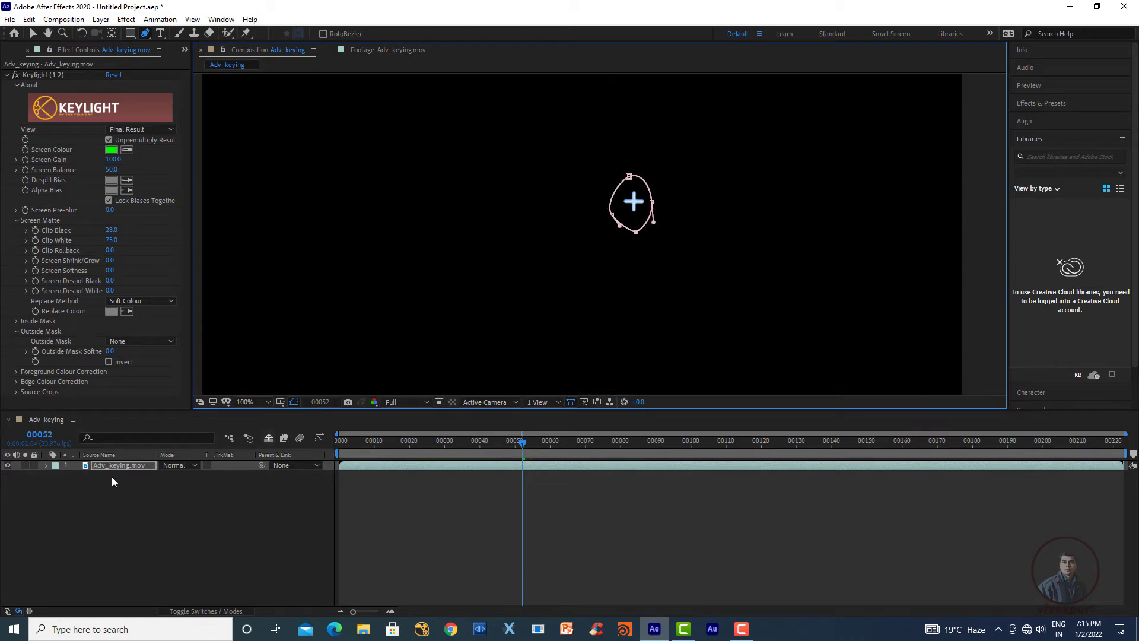
Step: Reveal the masks of the Adv_keying.mov layer and set Mask 1's mode to None
left_click(116, 465)
left_click(46, 465)
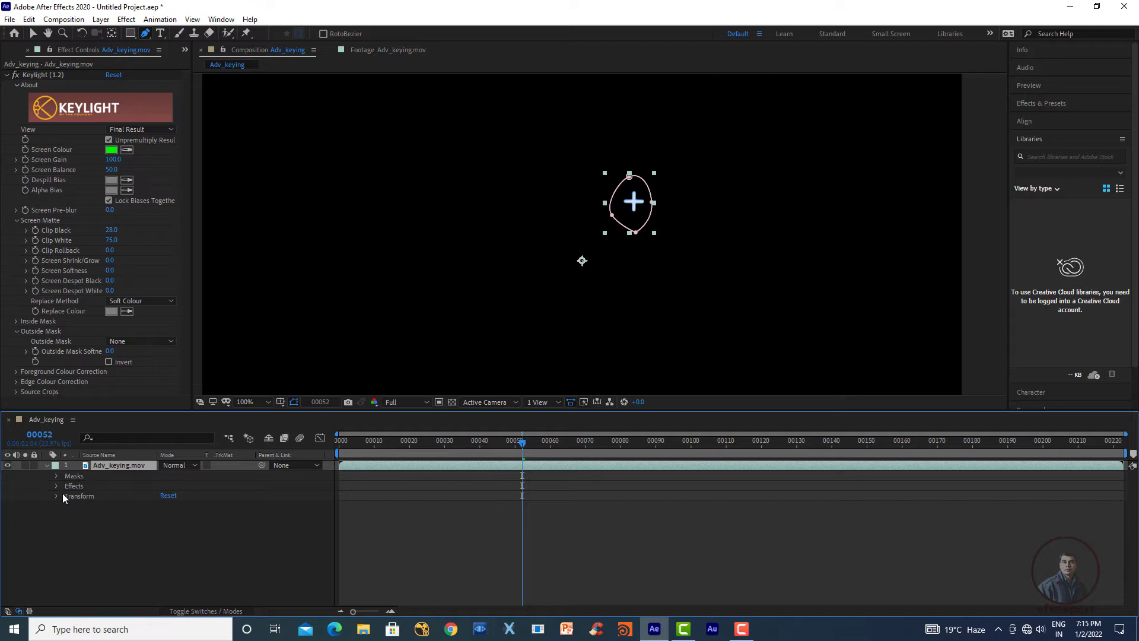
left_click(56, 476)
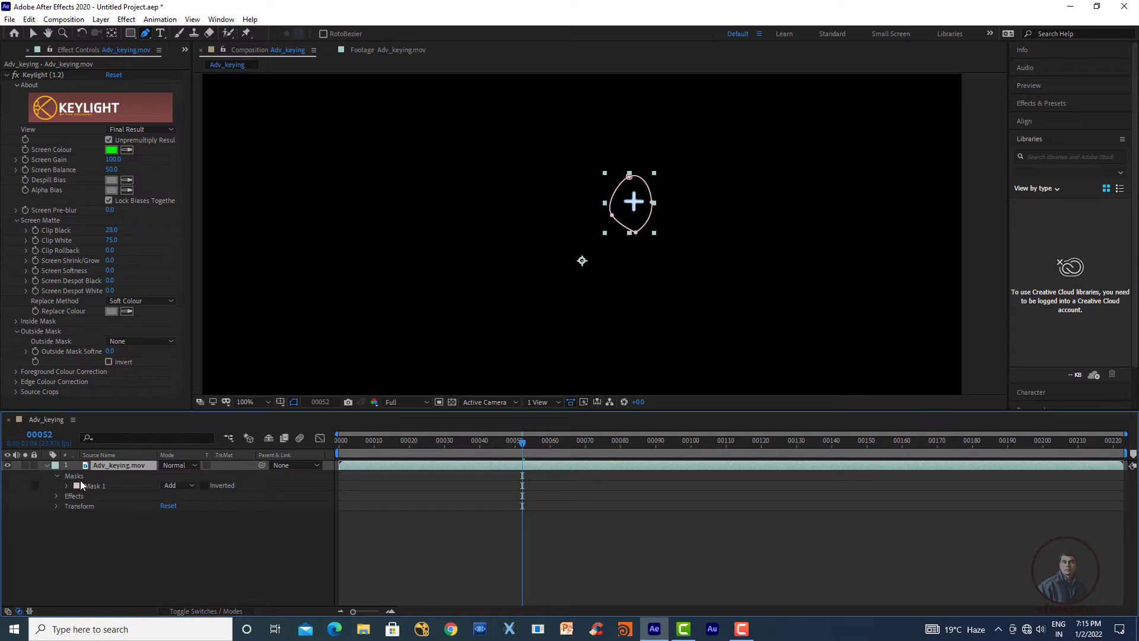
left_click(191, 486)
left_click(193, 499)
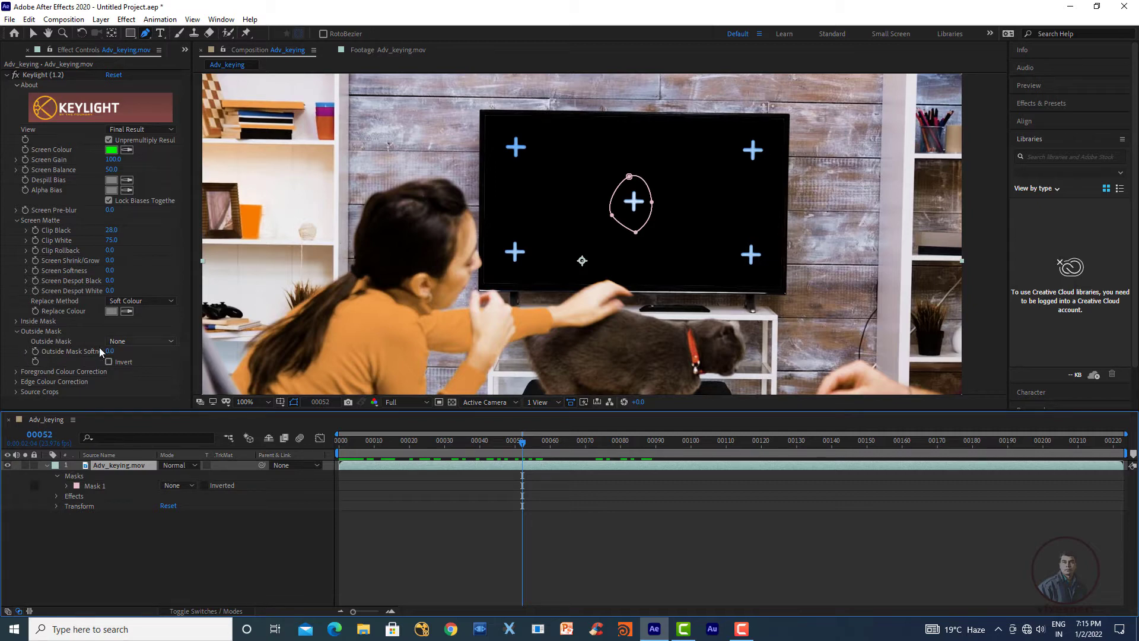
Step: Assign Mask 1 as Keylight's Outside Mask to remove the TV's center tracking marker
left_click(132, 341)
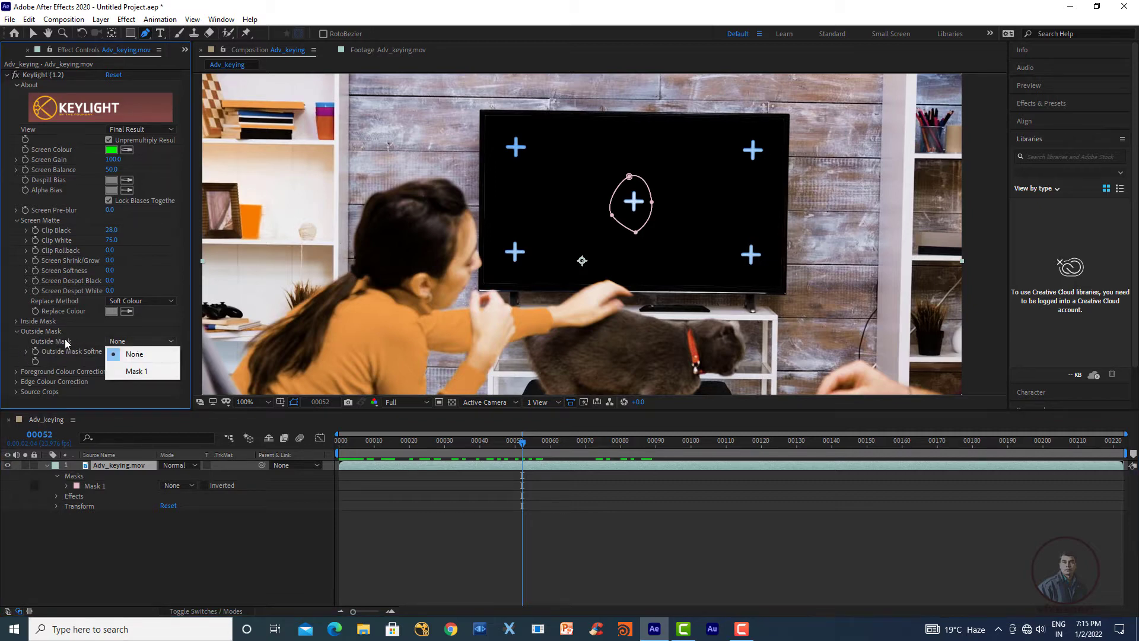
left_click(67, 342)
left_click(148, 342)
left_click(153, 372)
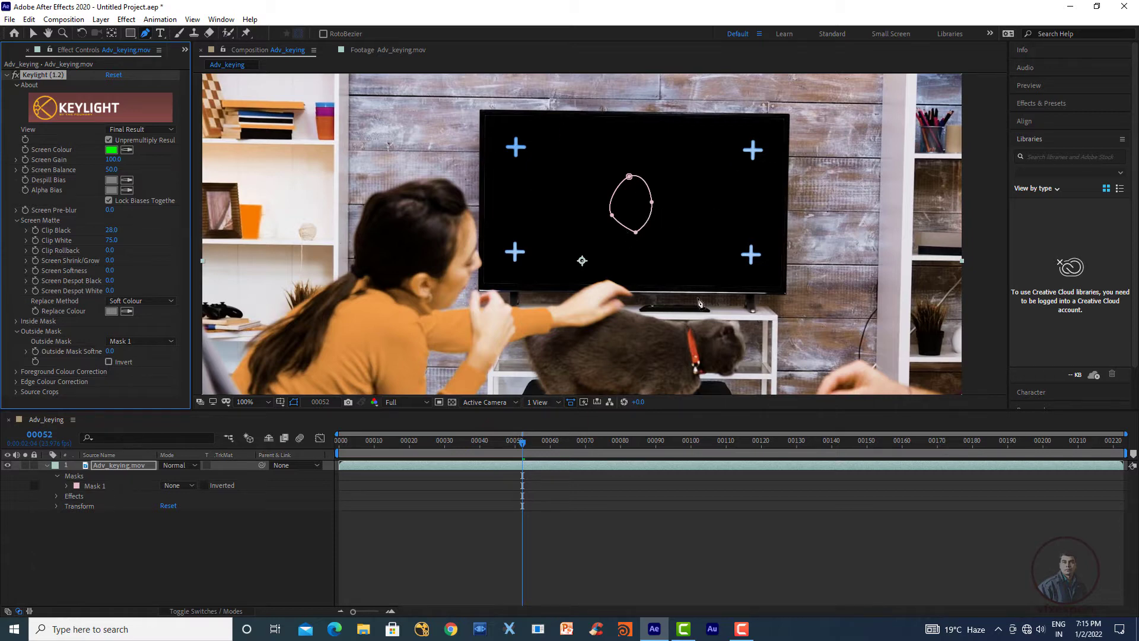
Step: Scrub to frame 207 to check the mask against the center marker, and delete Mask 1
left_click_drag(522, 442, 1067, 465)
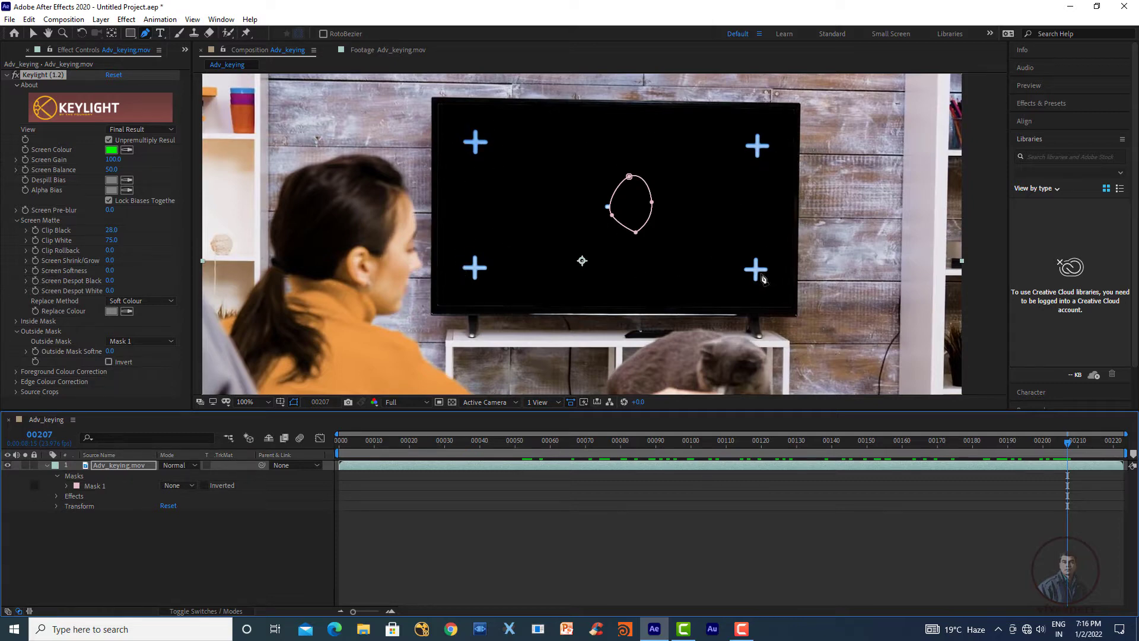
left_click(95, 488)
key("Delete")
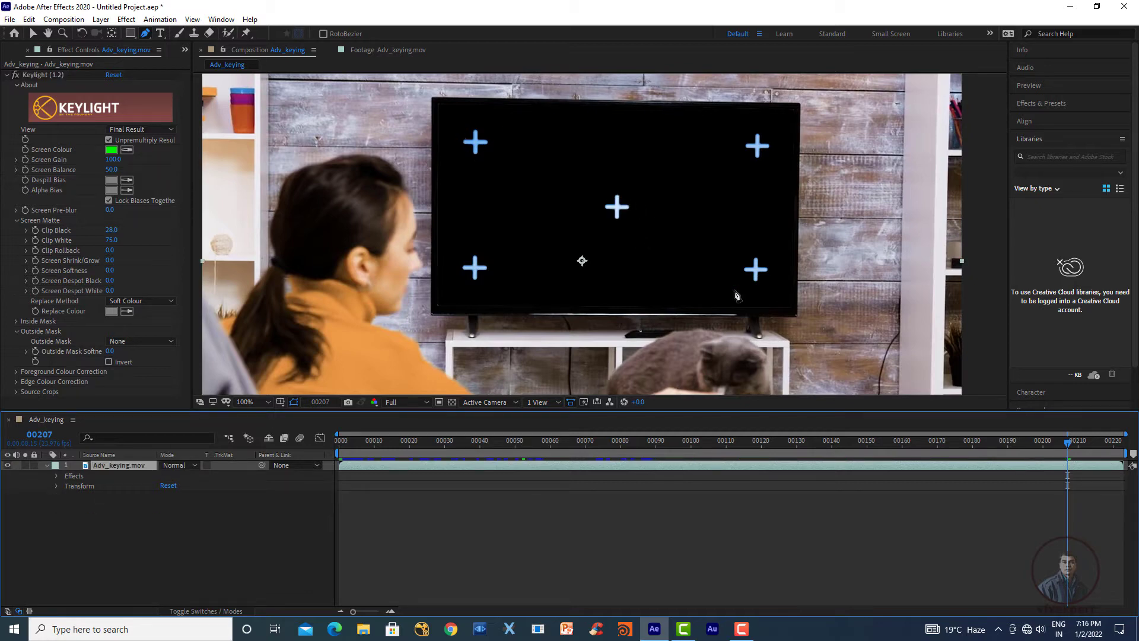
Step: At frame 91, draw a closed Pen mask inside the TV frame around all five tracking markers and set its mode to None
left_click_drag(584, 443, 660, 448)
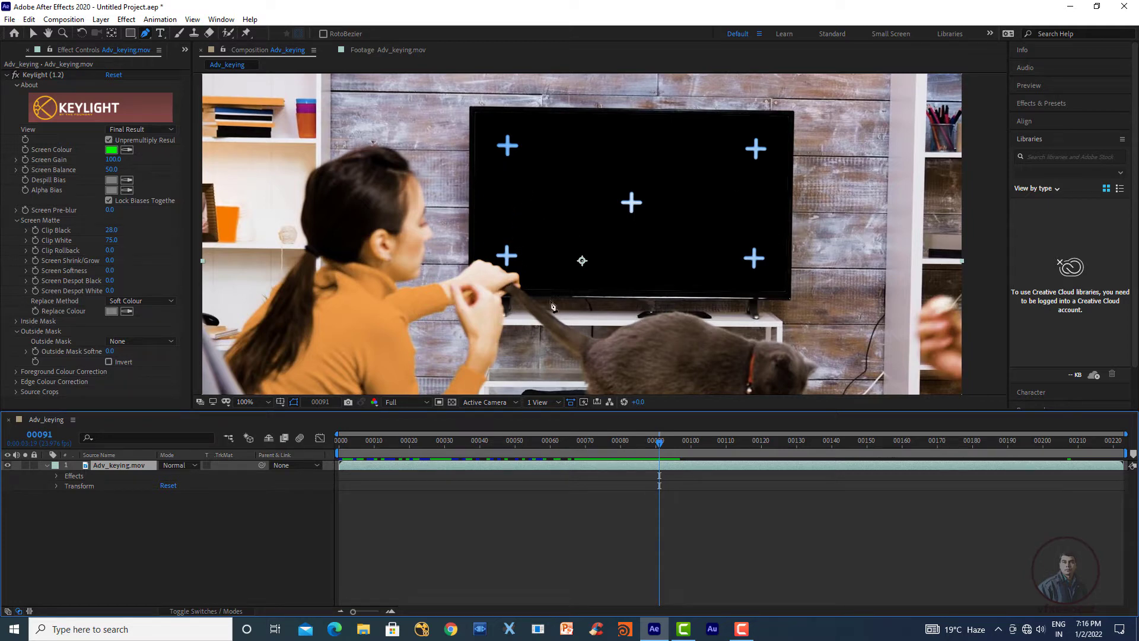
left_click(486, 127)
left_click(486, 241)
left_click(502, 264)
left_click(524, 270)
left_click(744, 273)
left_click(776, 255)
left_click(771, 127)
left_click(486, 127)
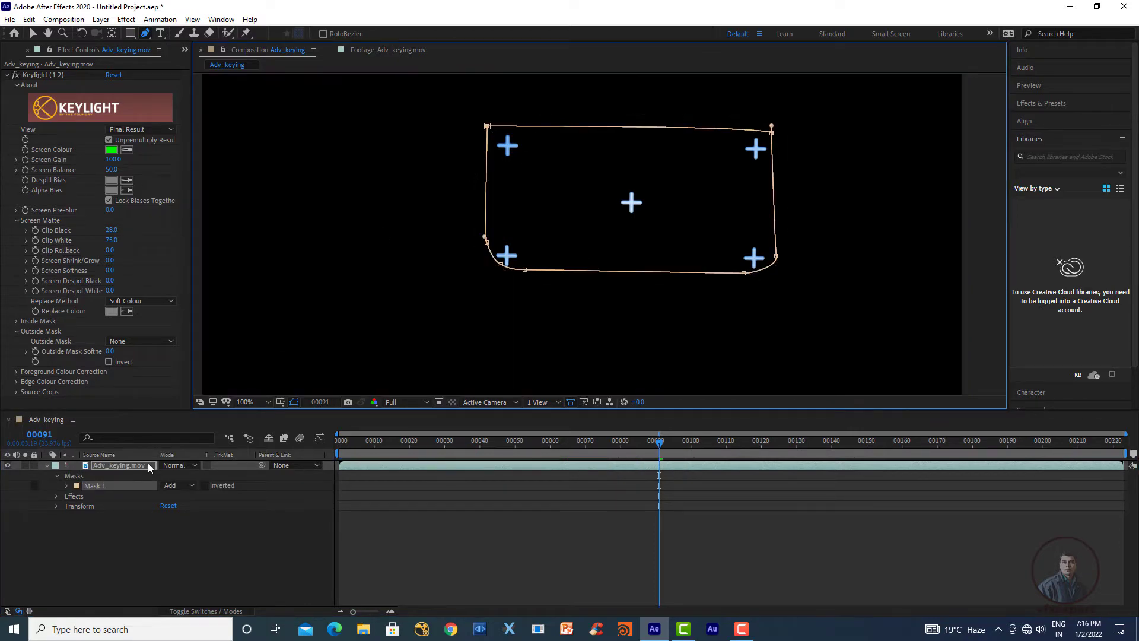
left_click(189, 488)
left_click(188, 498)
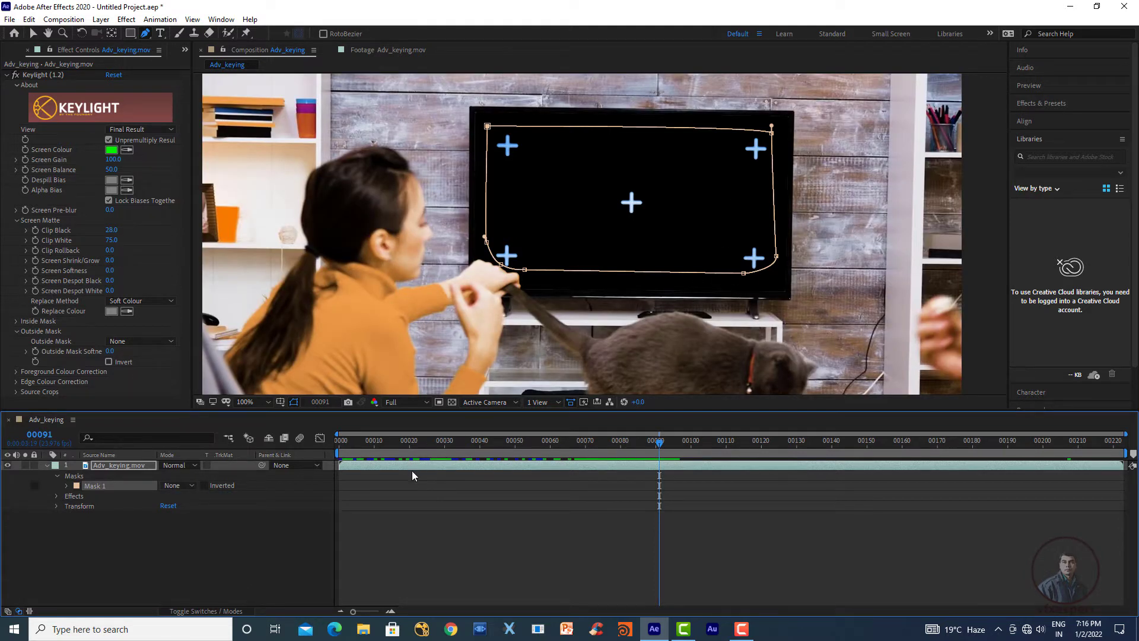
Step: Track Mask 1 forward from frame 91 using the Position, Scale, Rotation & Skew method and stop at frame 190
left_click(34, 34)
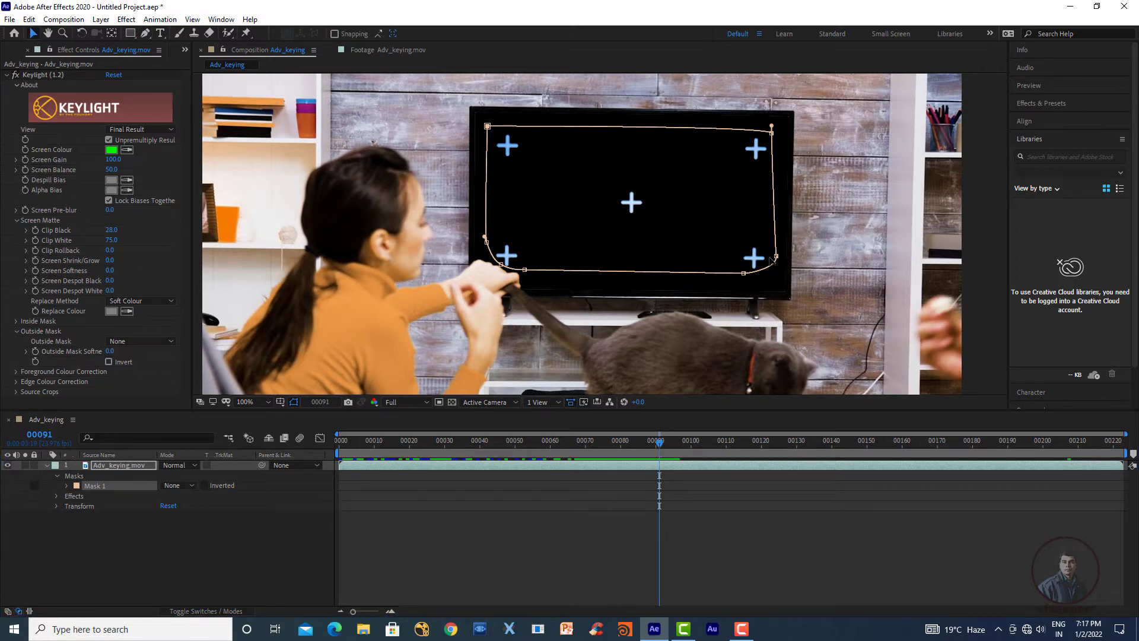
left_click(658, 448)
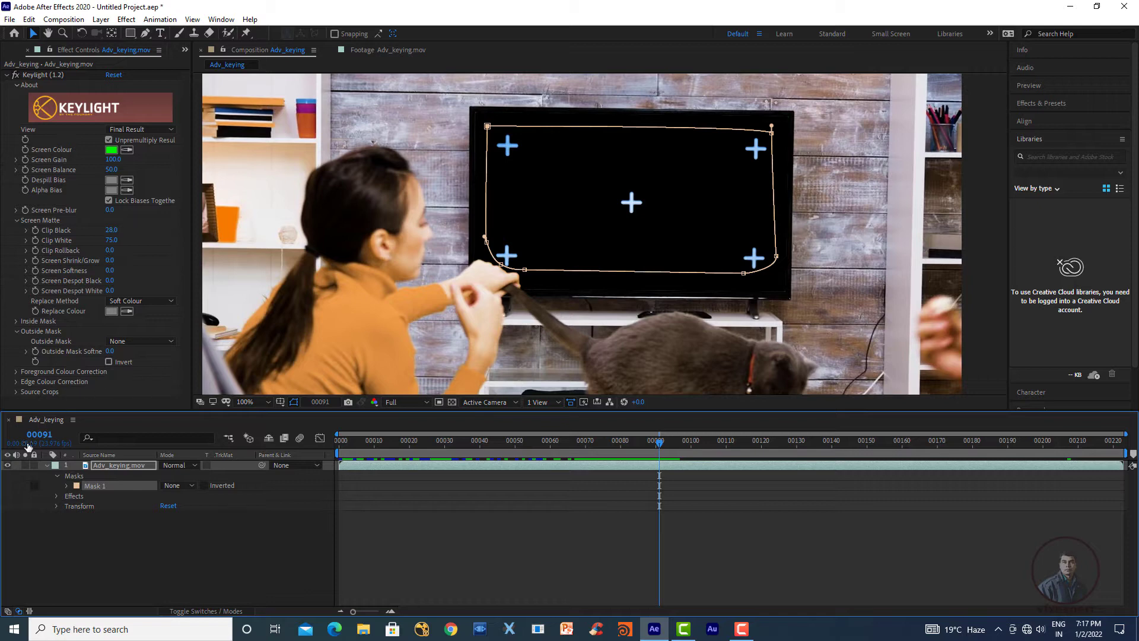
mouse_move(659, 442)
left_mouse_down()
mouse_move(866, 440)
mouse_move(662, 454)
left_mouse_up()
right_click(93, 488)
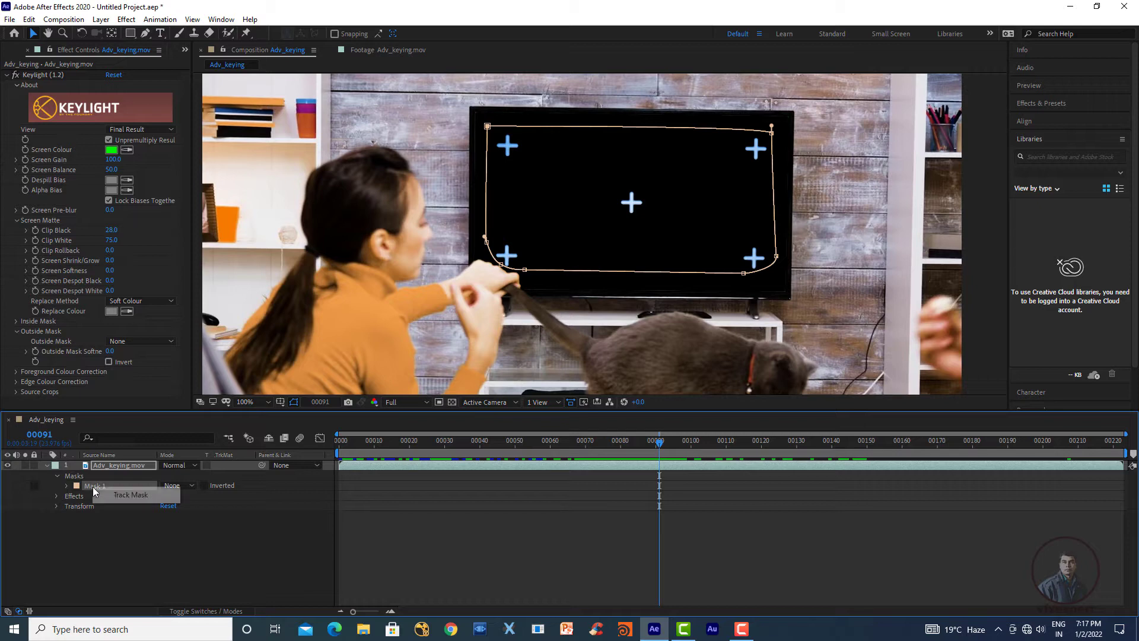
left_click(134, 498)
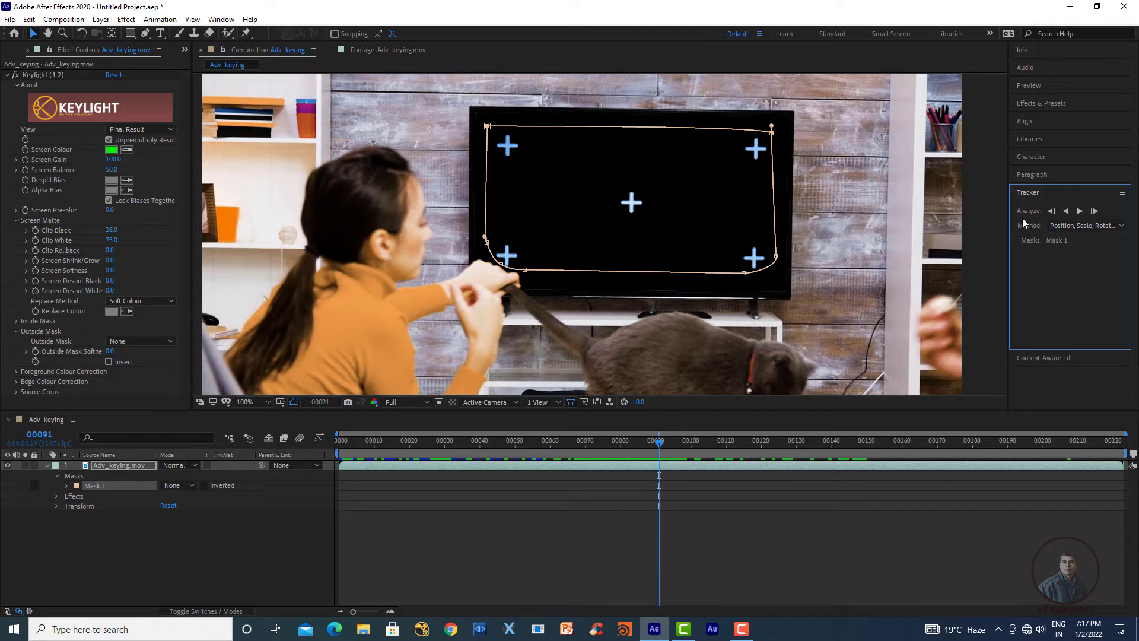
left_click(1068, 226)
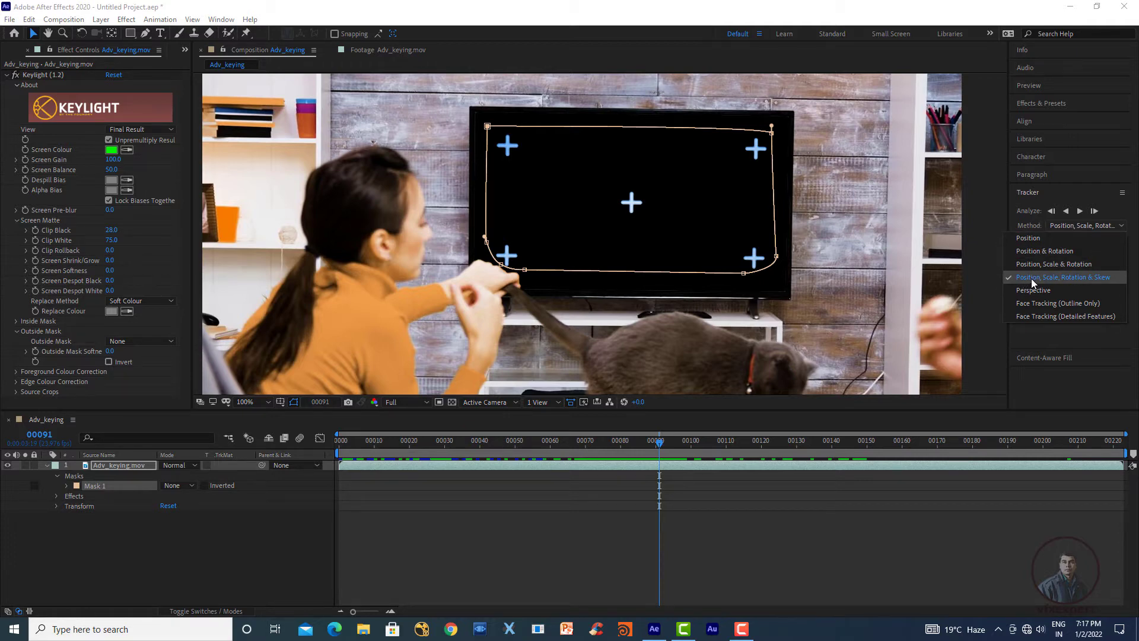
left_click(1069, 276)
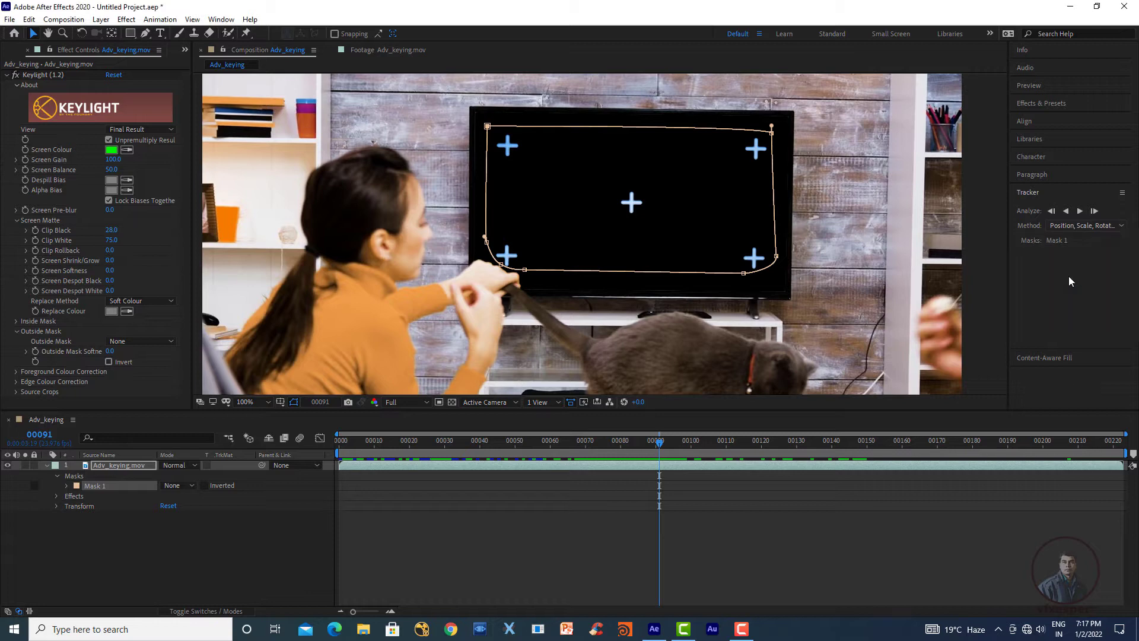
left_click(1080, 211)
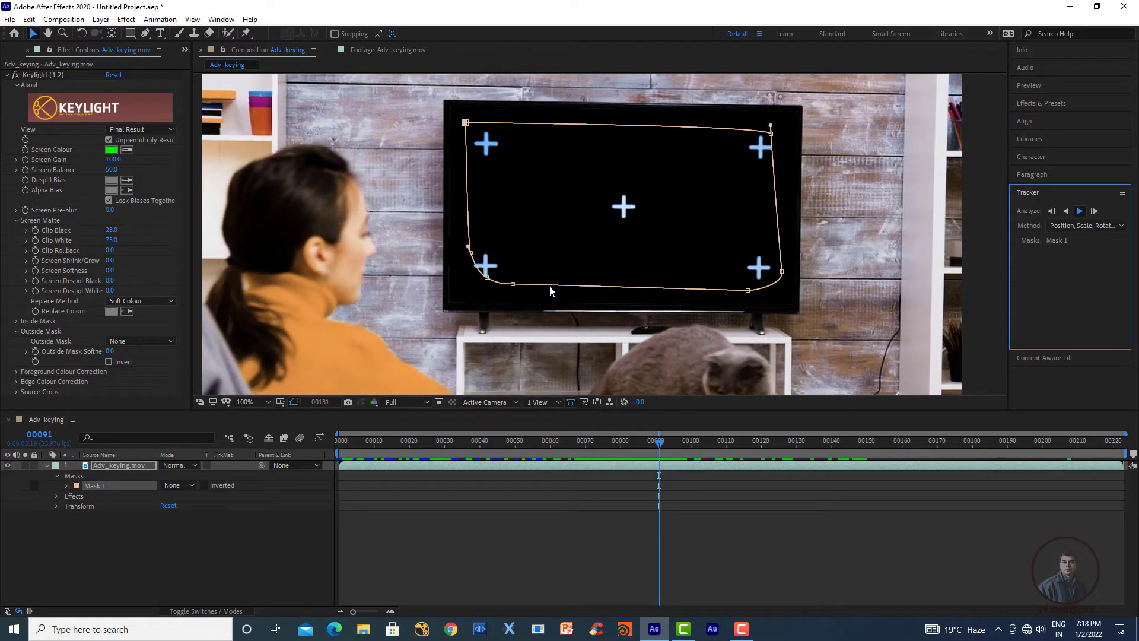
left_click(1081, 212)
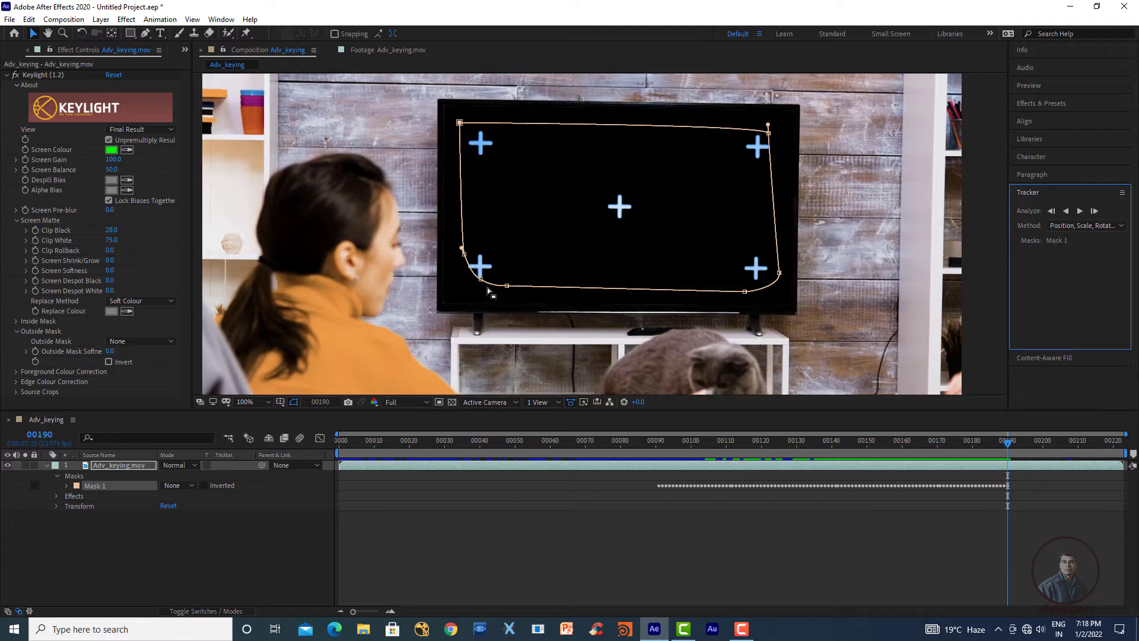
Step: At frame 190, reshape Mask 1's lower-left corner and right side to enclose the markers, and track it forward to the end
left_click(480, 280)
left_click_drag(483, 284, 457, 249)
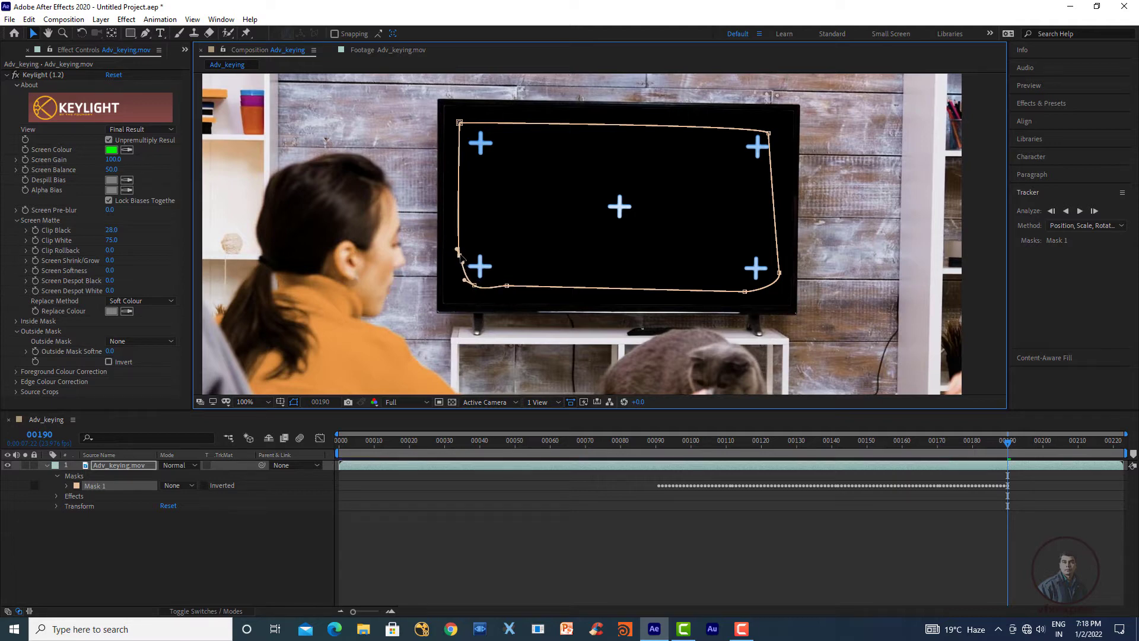
left_click(779, 274)
left_click_drag(769, 134, 776, 131)
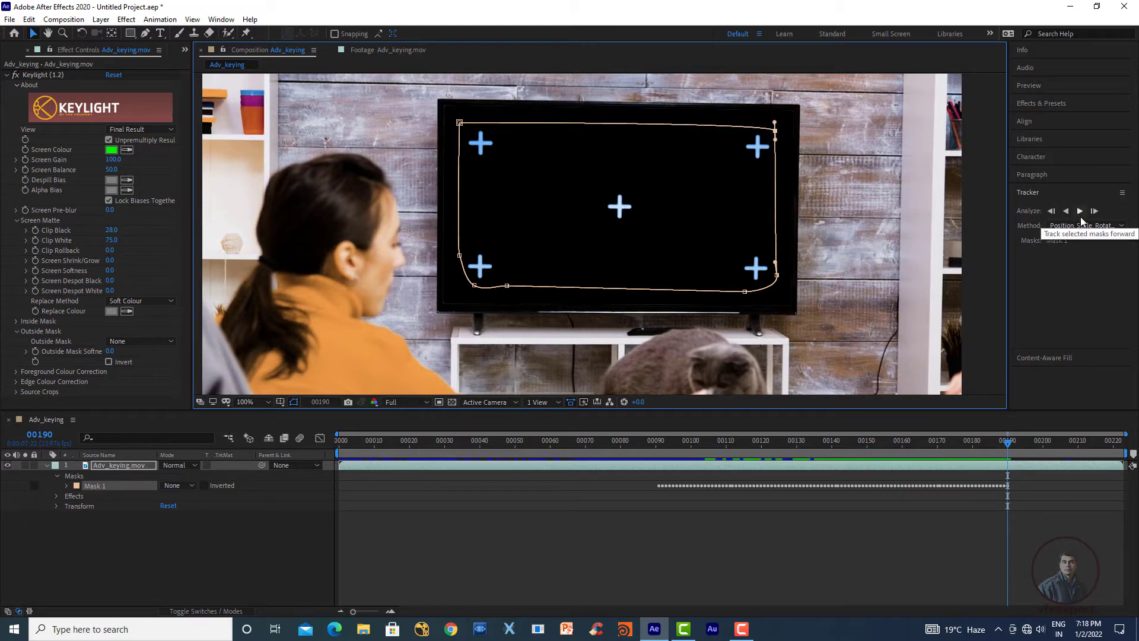
left_click(1080, 211)
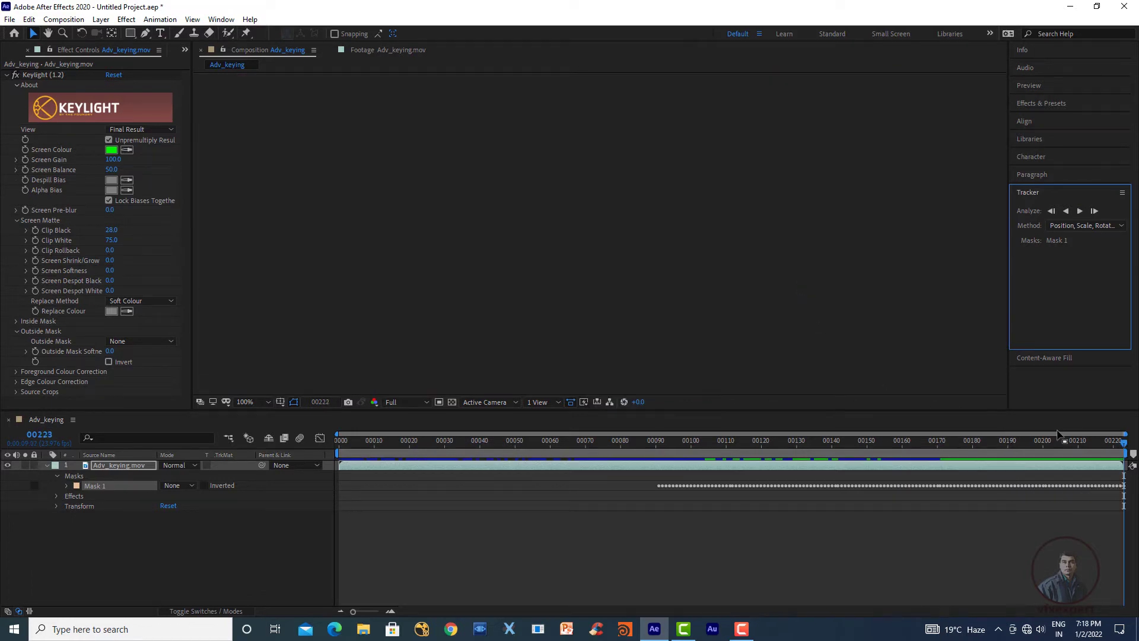
Step: Track Mask 1 backward from frame 91 to the start and scrub to frame 211 to check its path
left_click_drag(1096, 450, 657, 486)
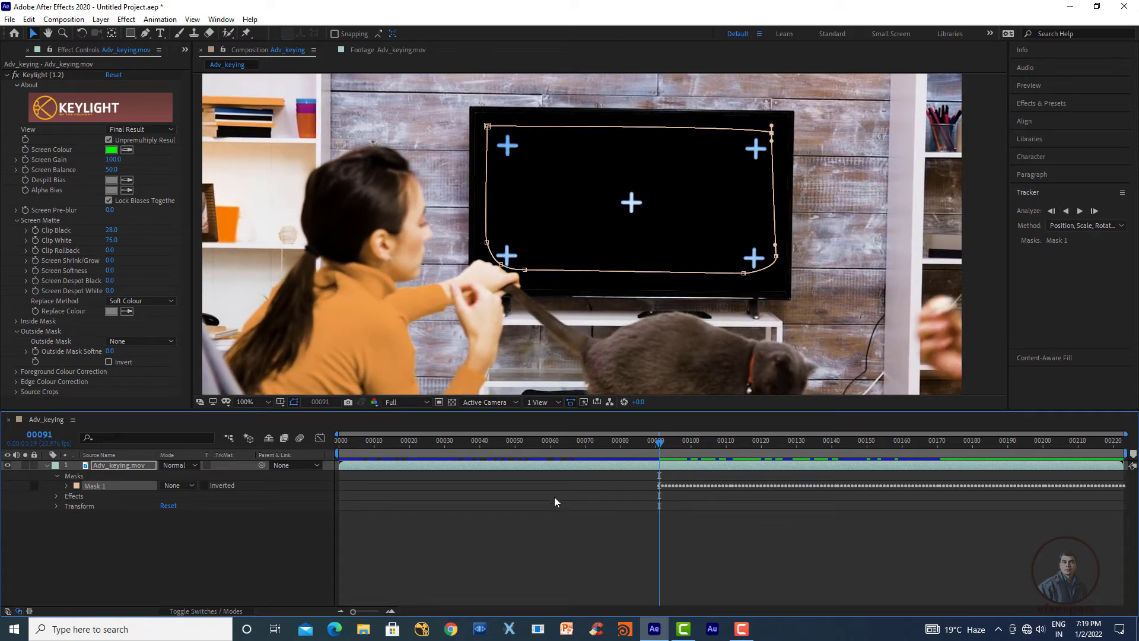
left_click(1066, 212)
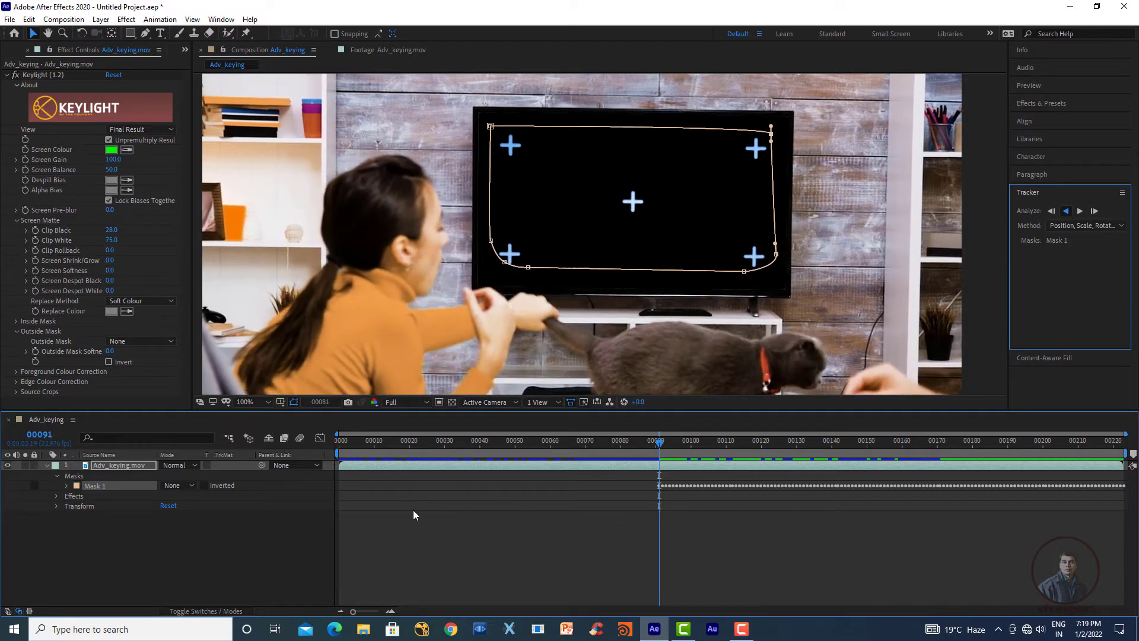
left_click_drag(534, 442, 969, 440)
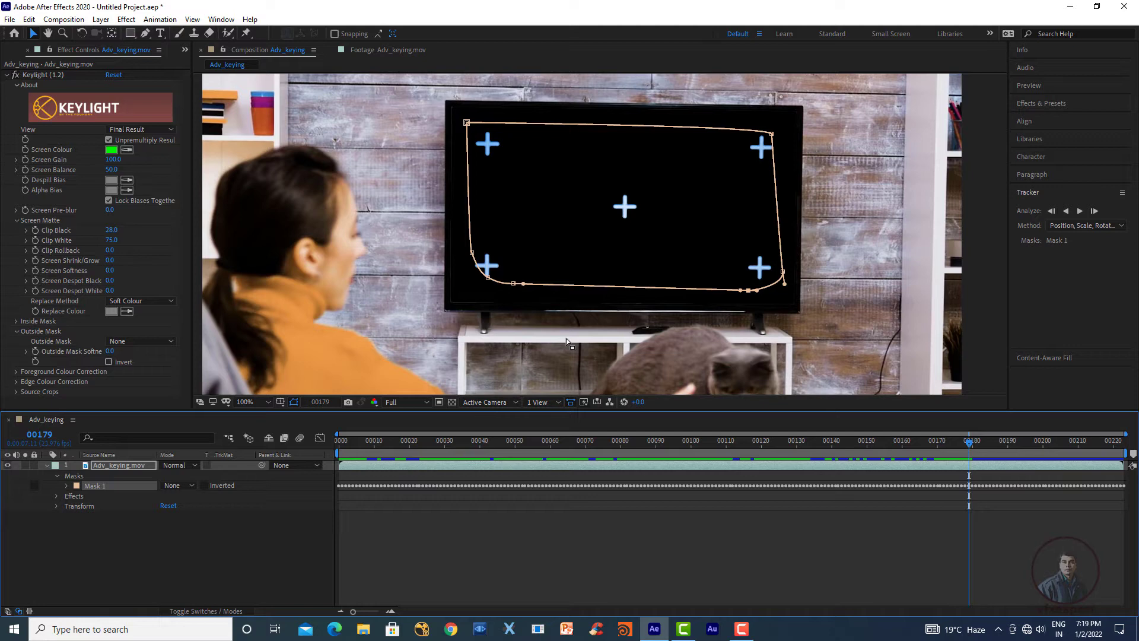
left_click_drag(994, 444, 1081, 443)
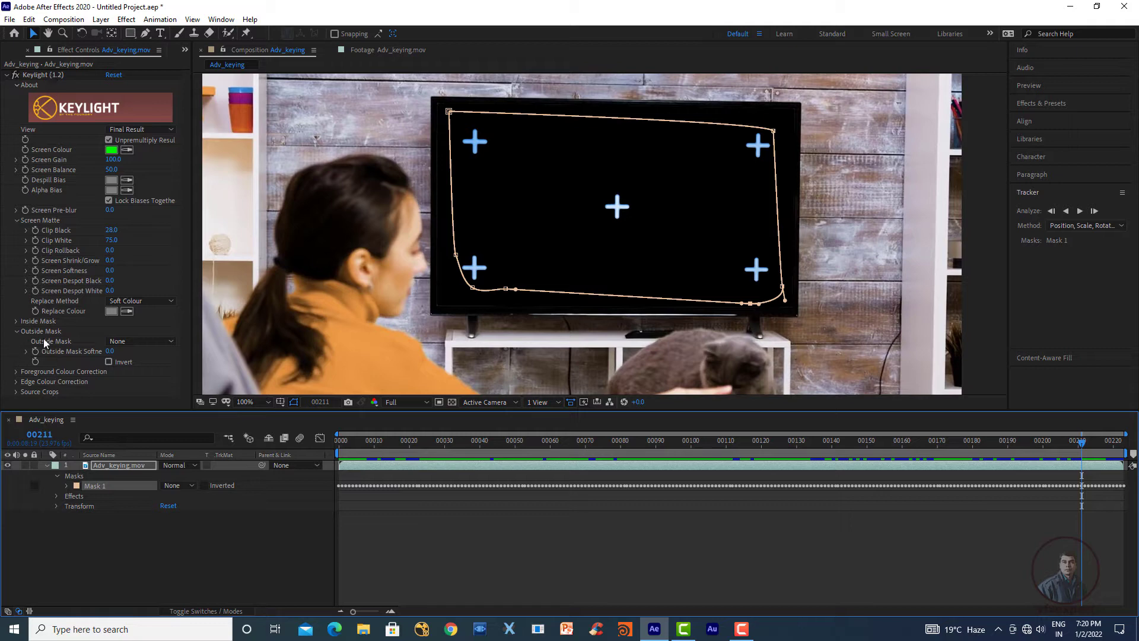
Step: Set Keylight's Outside Mask to Mask 1 and scrub to frame 185 to check the TV screen for leftover markers
left_click(136, 341)
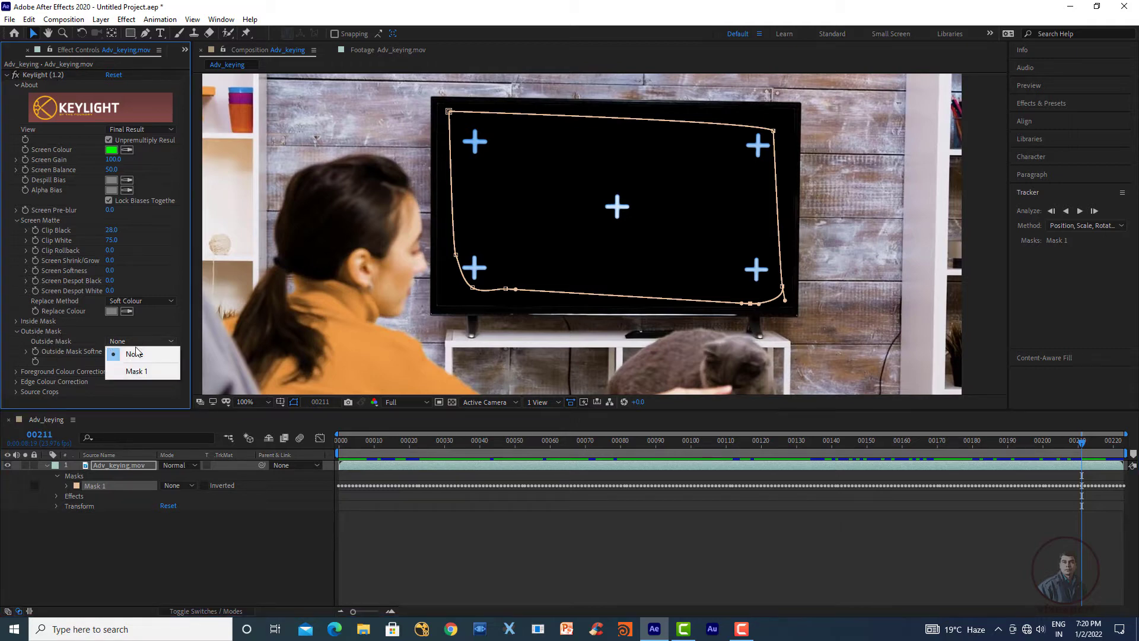
left_click(151, 372)
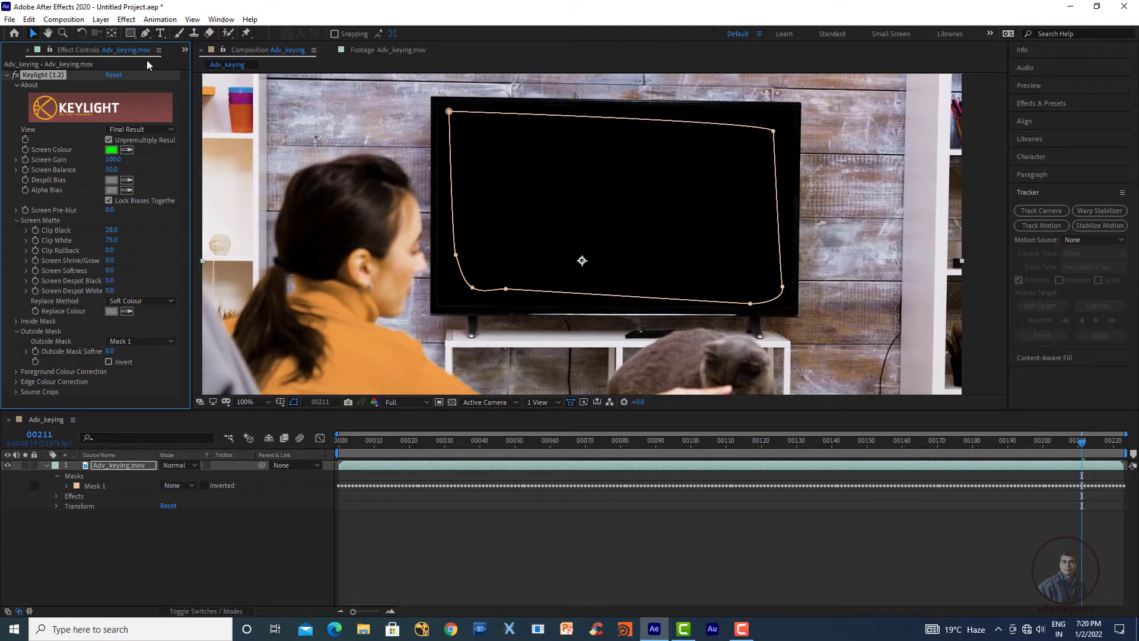
left_click(414, 584)
left_click_drag(548, 443, 991, 464)
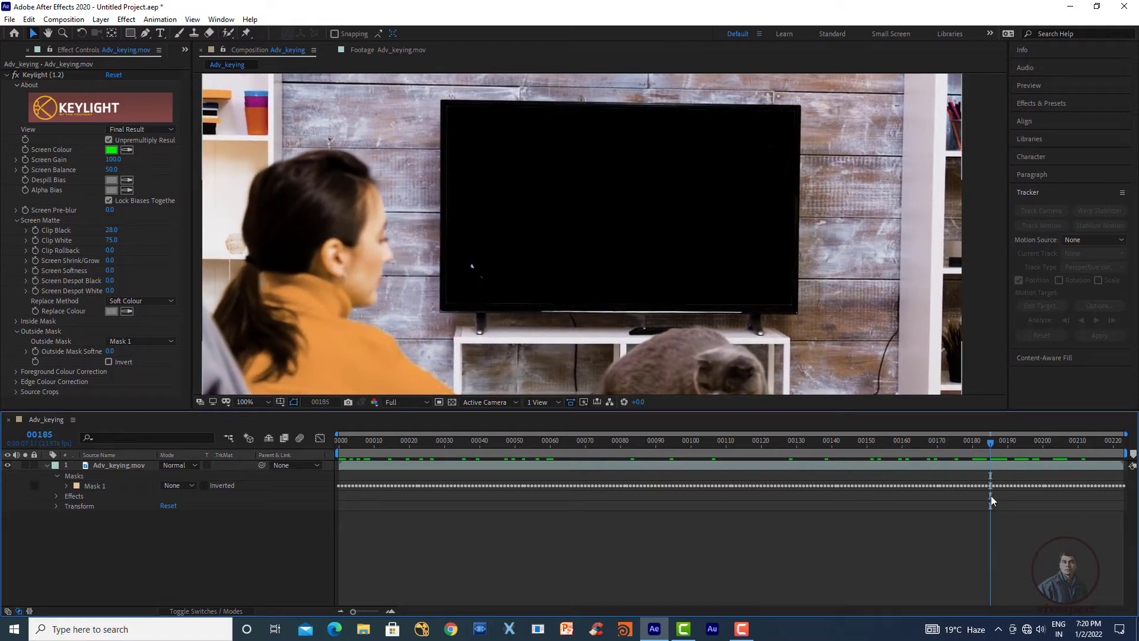
Step: At frame 140, set Keylight's Outside Mask to None and pull Mask 1's lower-left corner and bottom edge outward around the marker
left_click_drag(989, 443, 833, 450)
left_click(840, 465)
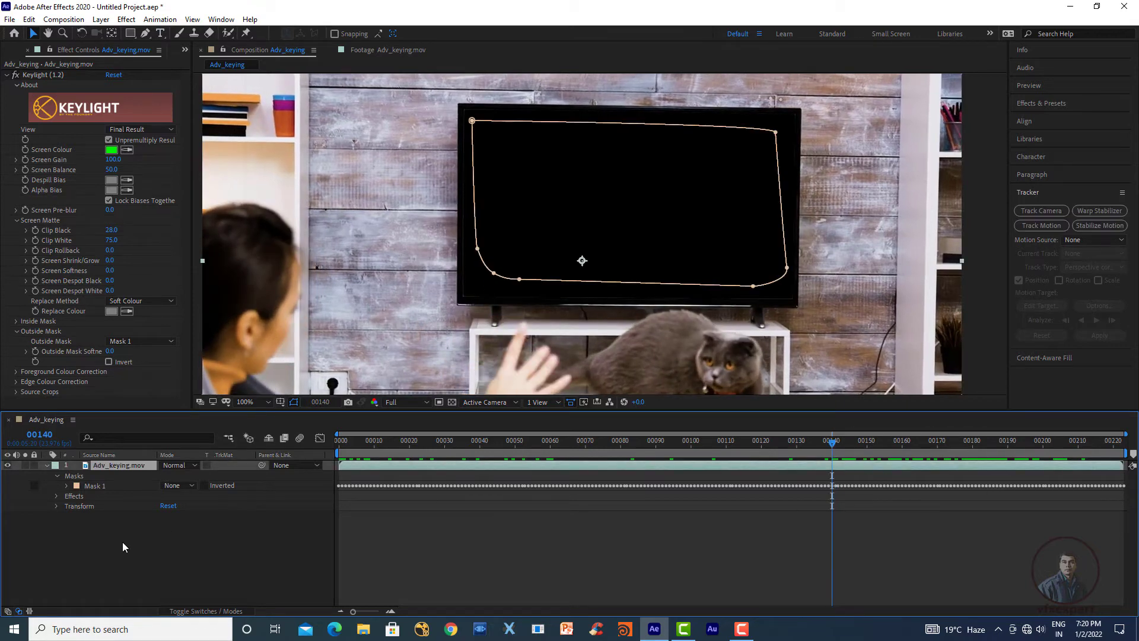
left_click(98, 485)
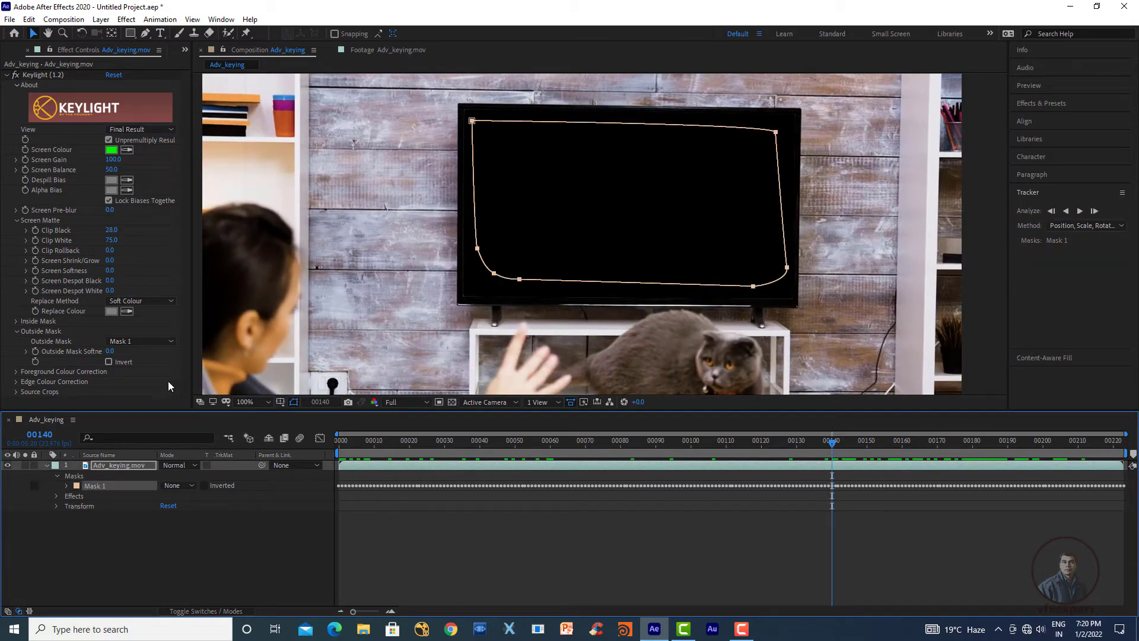
left_click(156, 343)
left_click(137, 356)
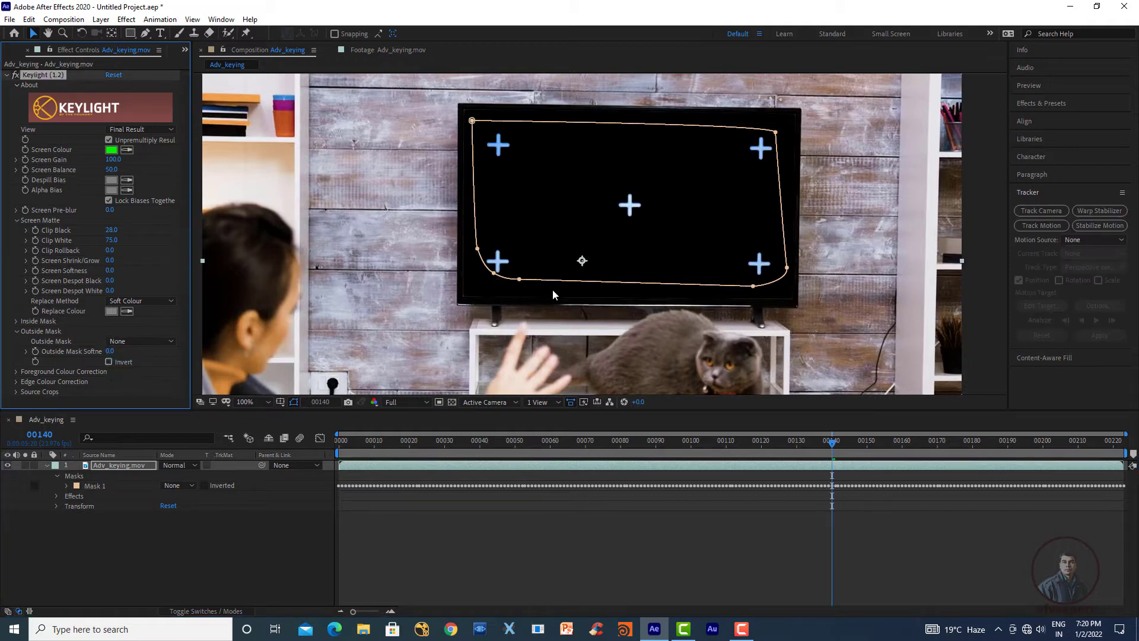
left_click(492, 278)
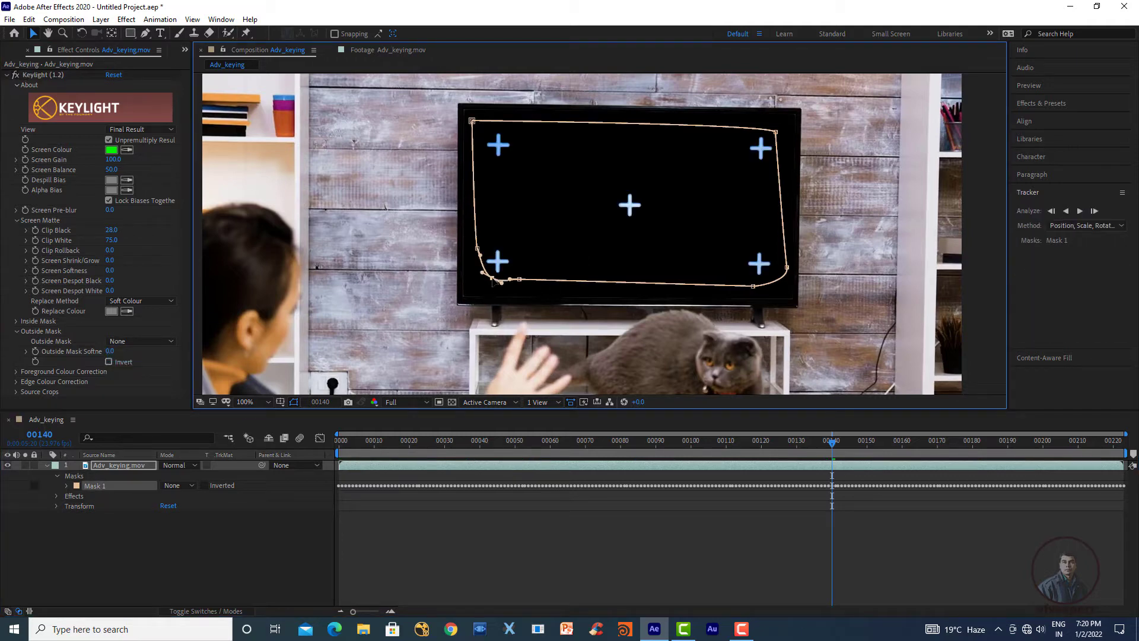
left_click_drag(520, 280, 482, 278)
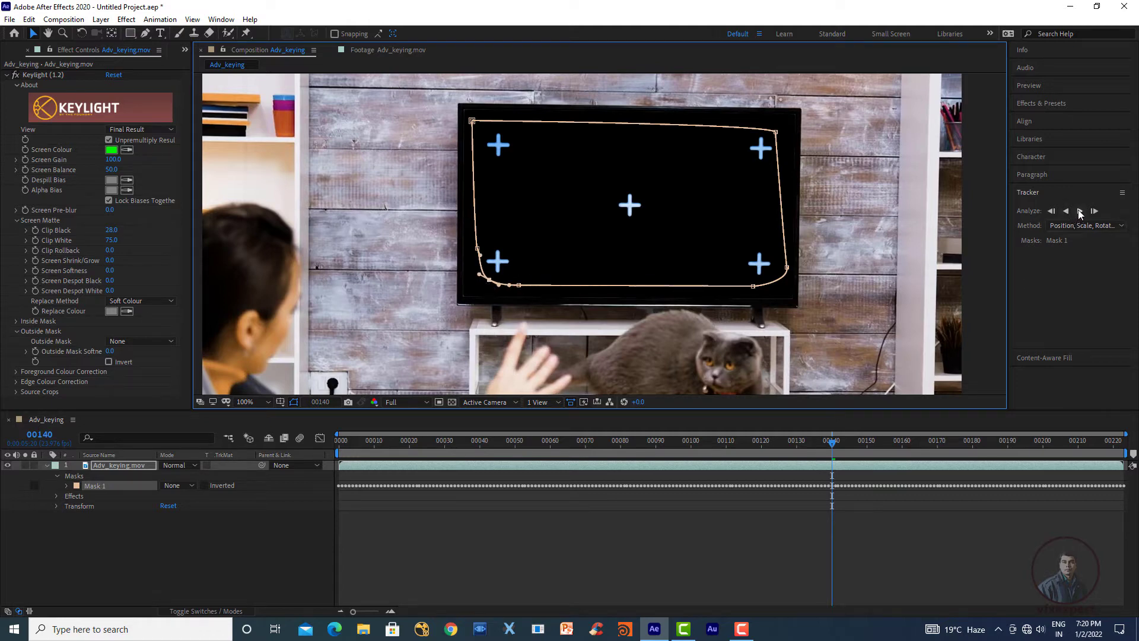
Step: Track Mask 1 forward frame by frame from frame 140 to 145 and on to the end, and track it backward too
left_click(1095, 212)
left_click(1096, 212)
left_click(1095, 211)
left_click(1096, 211)
left_click(1095, 211)
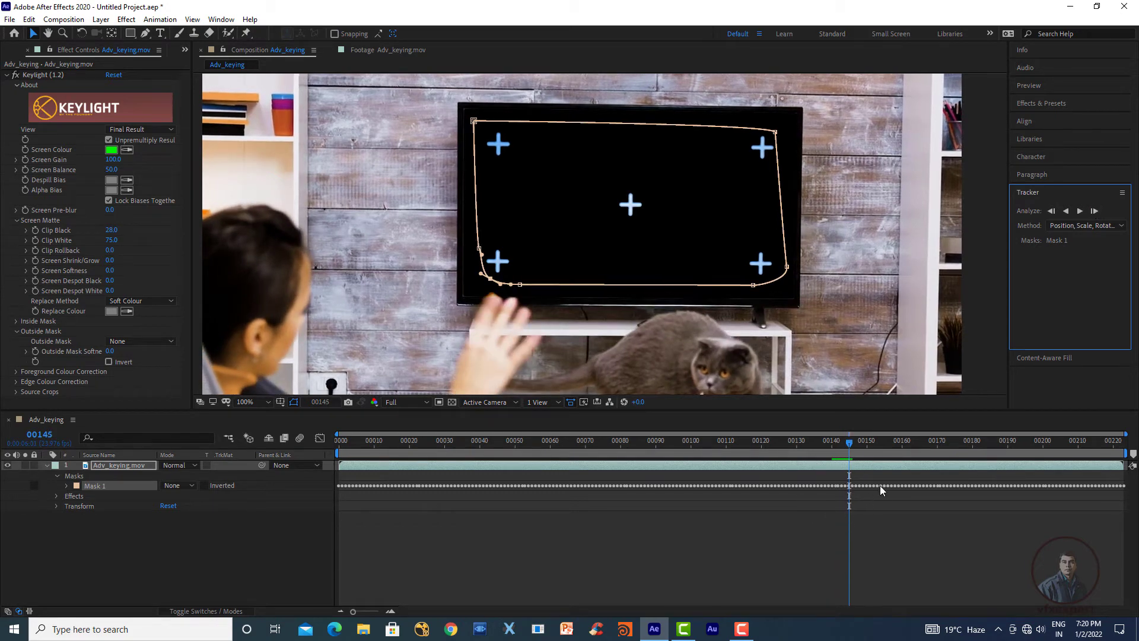
left_click(1080, 211)
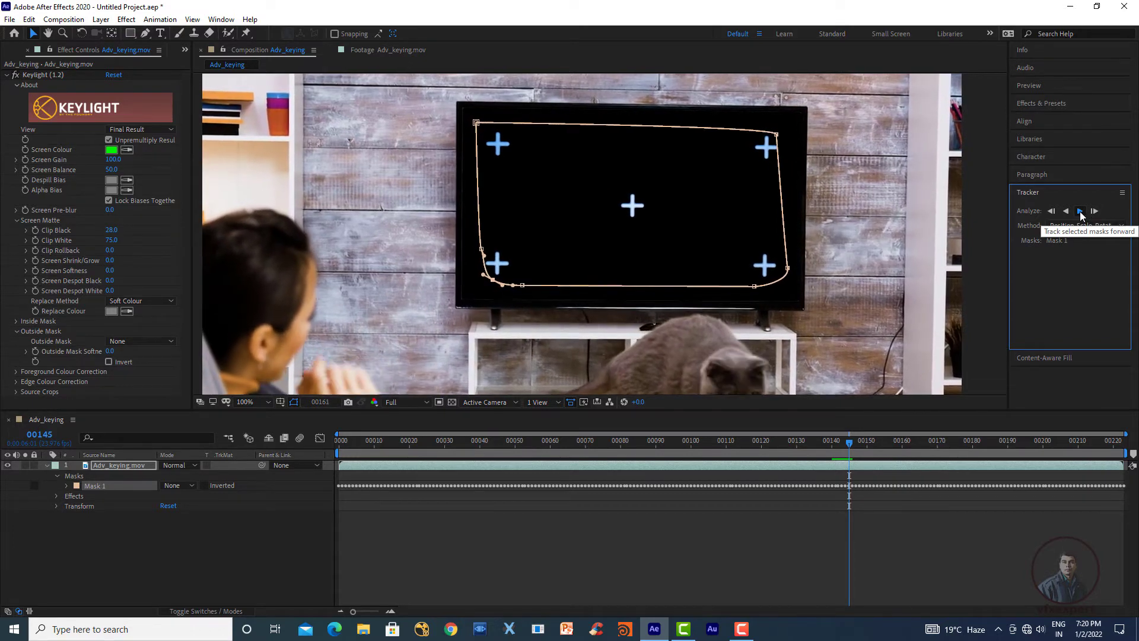
left_click(1067, 211)
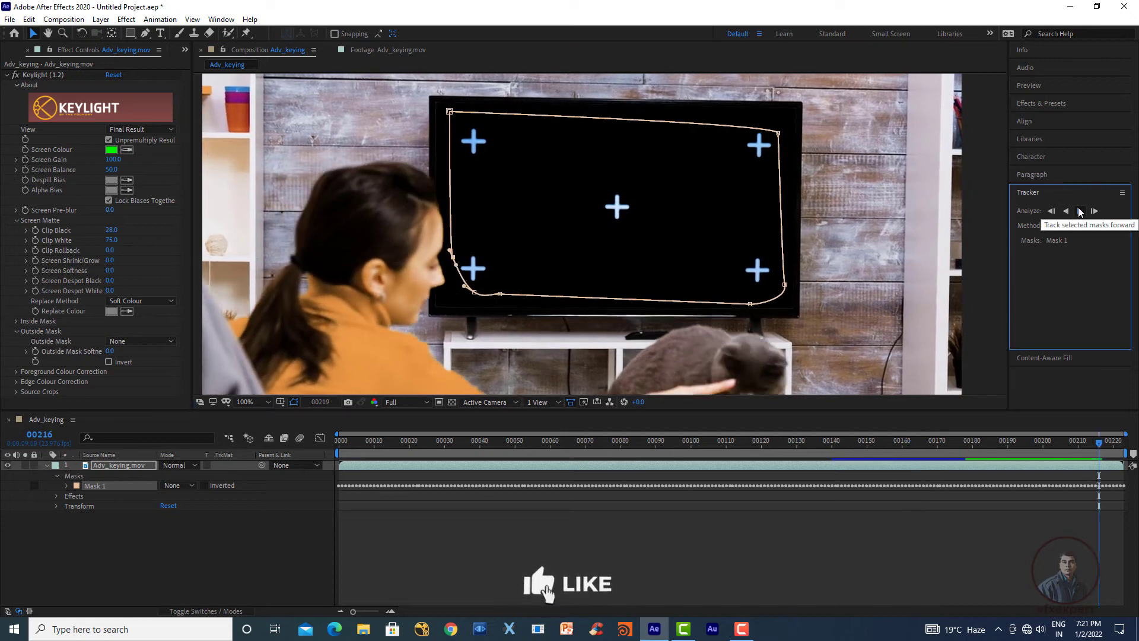
Step: Set Keylight's Outside Mask to Mask 1 and preview the composition from the start to check the TV screen
left_click(142, 341)
left_click(126, 372)
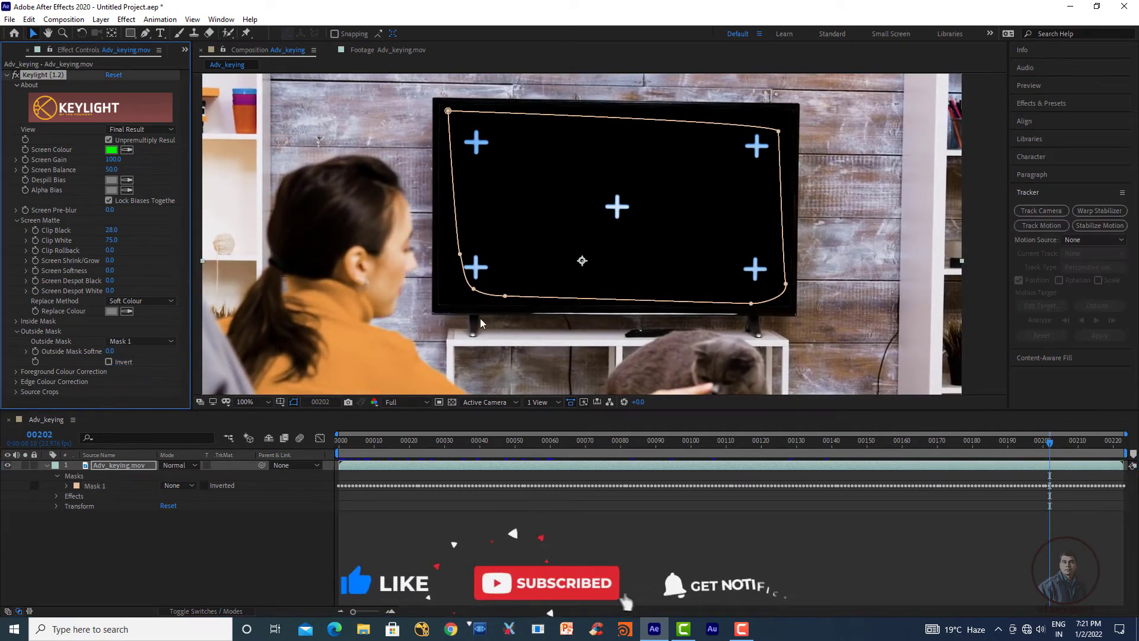
left_click(485, 522)
key("Home")
key("space")
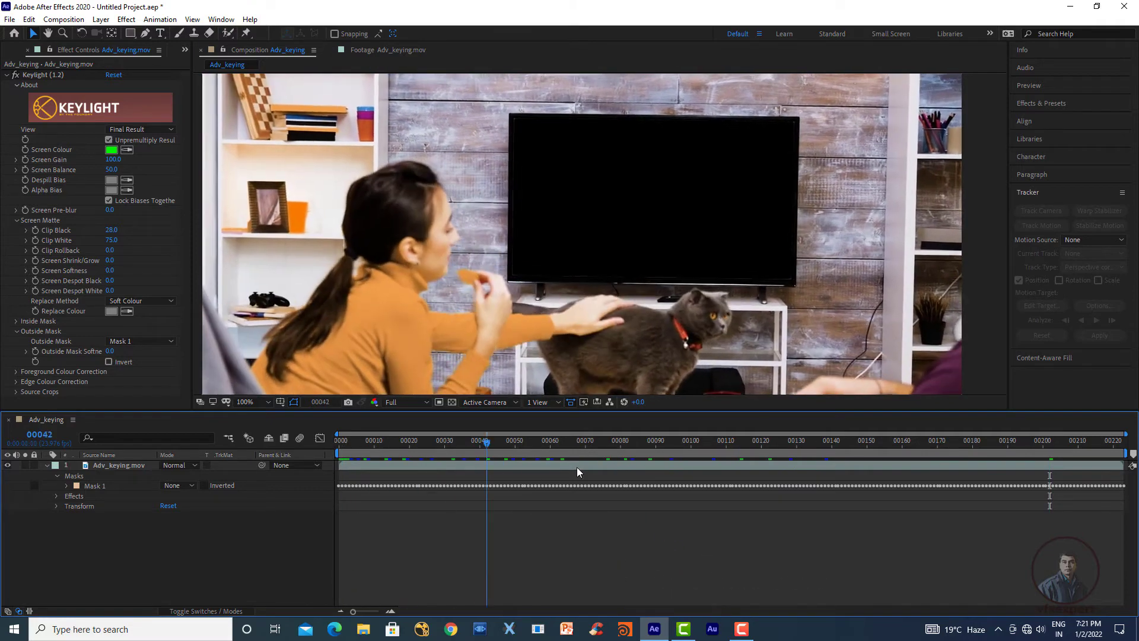
key("space")
scroll(525, 296, "down", 2)
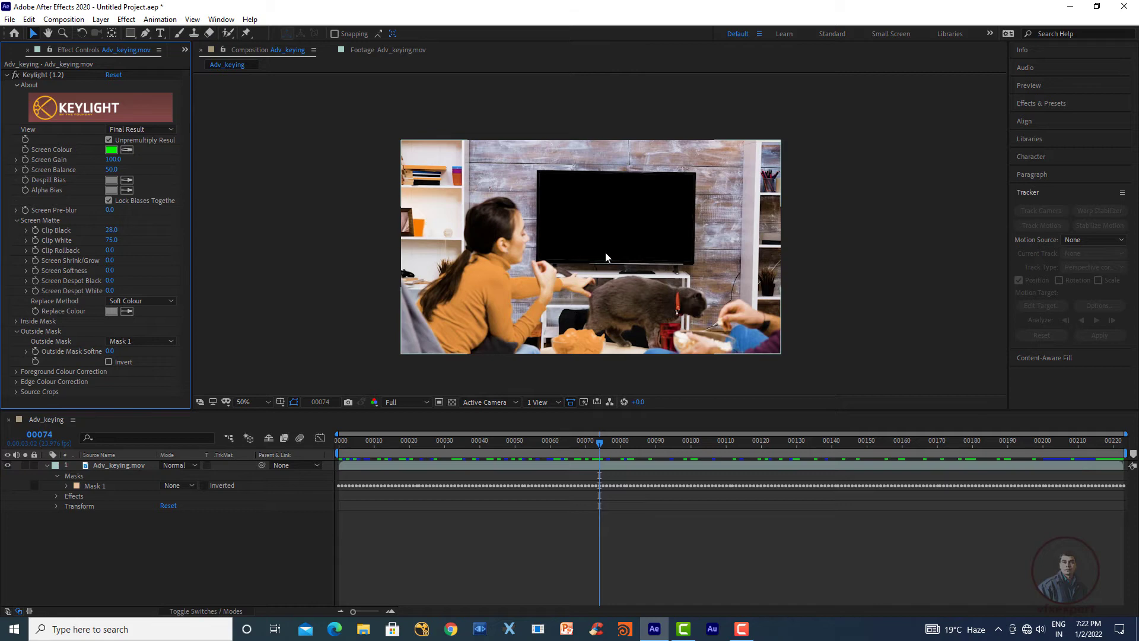
Step: Save the project under the file name Adv_keying
left_click(10, 19)
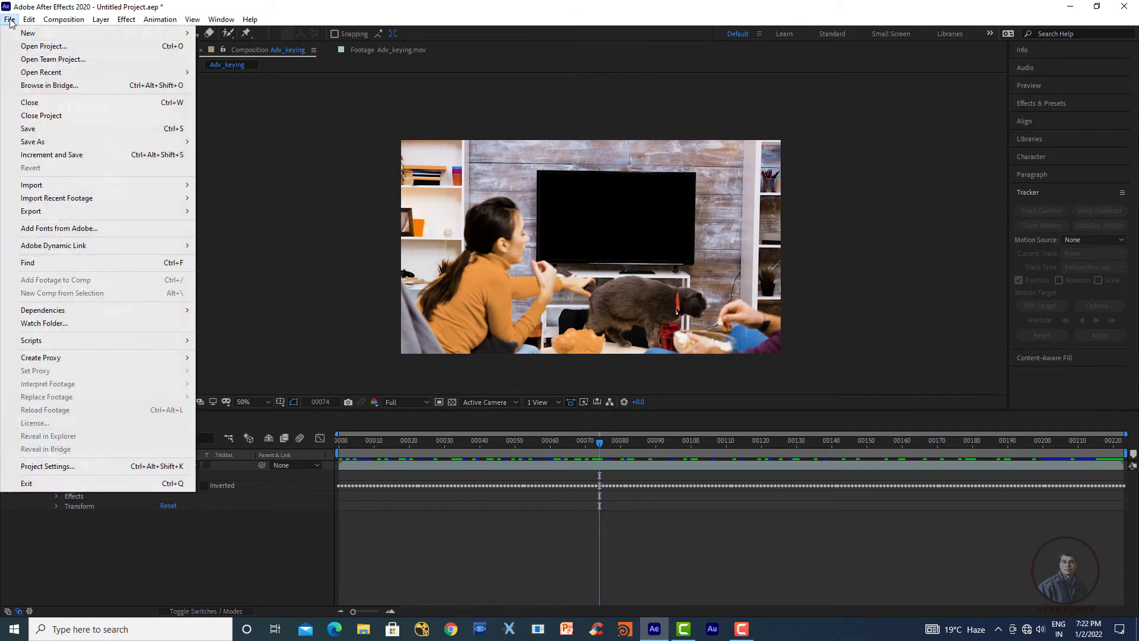
left_click(31, 141)
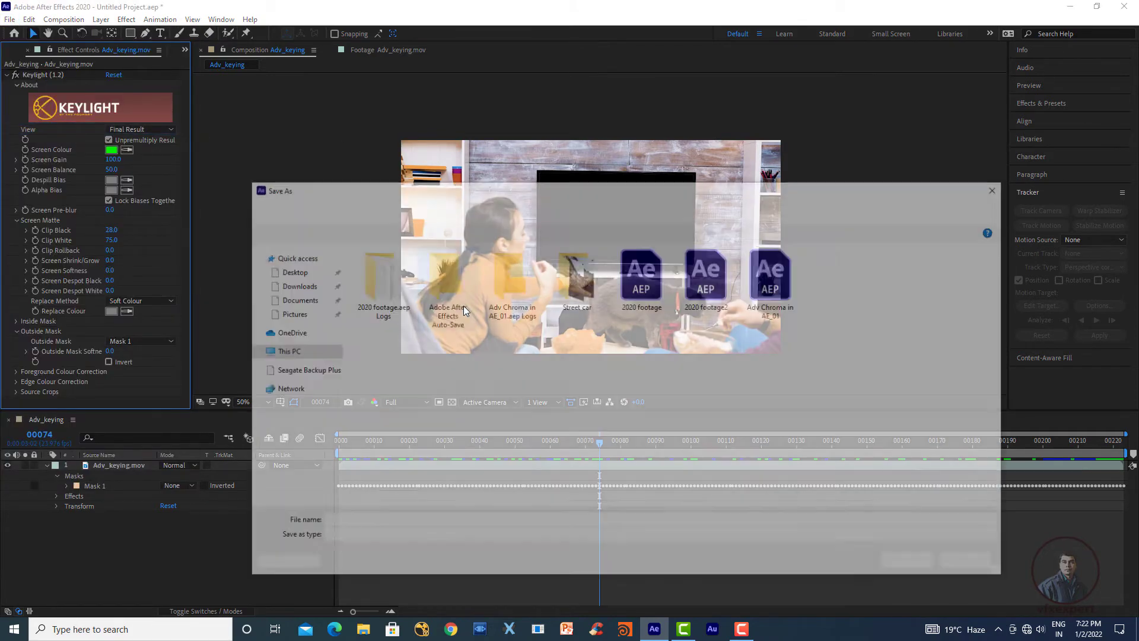
type("Adv_keying")
key("Return")
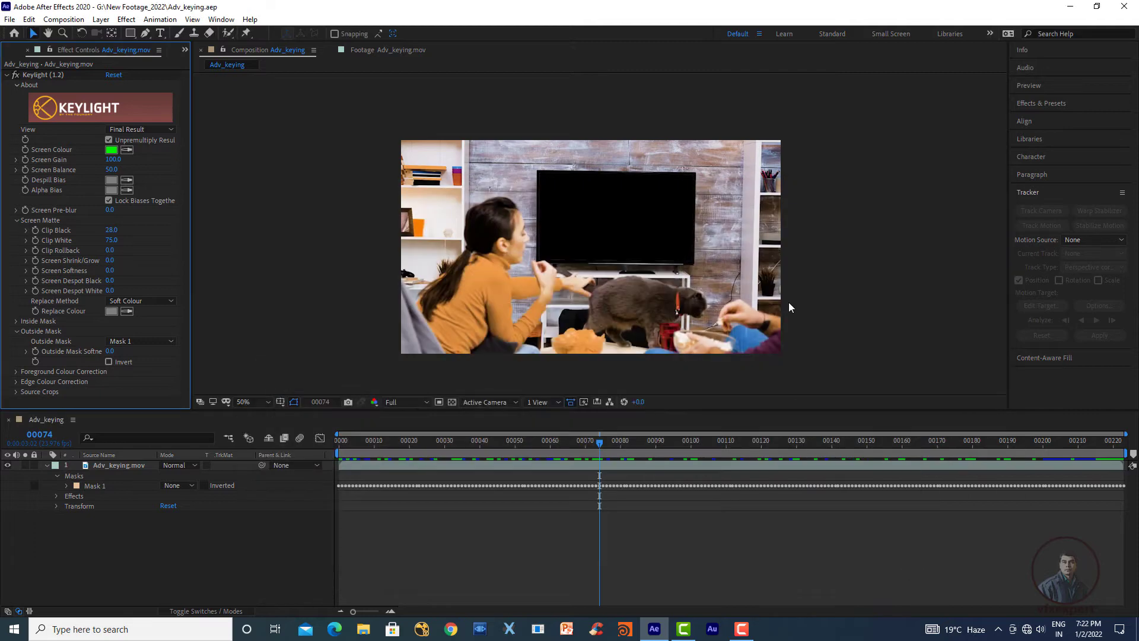
Step: Preview the composition to frame 122 and turn Keylight off and on twice to compare the colours of the woman's shirt and the chips
key("space")
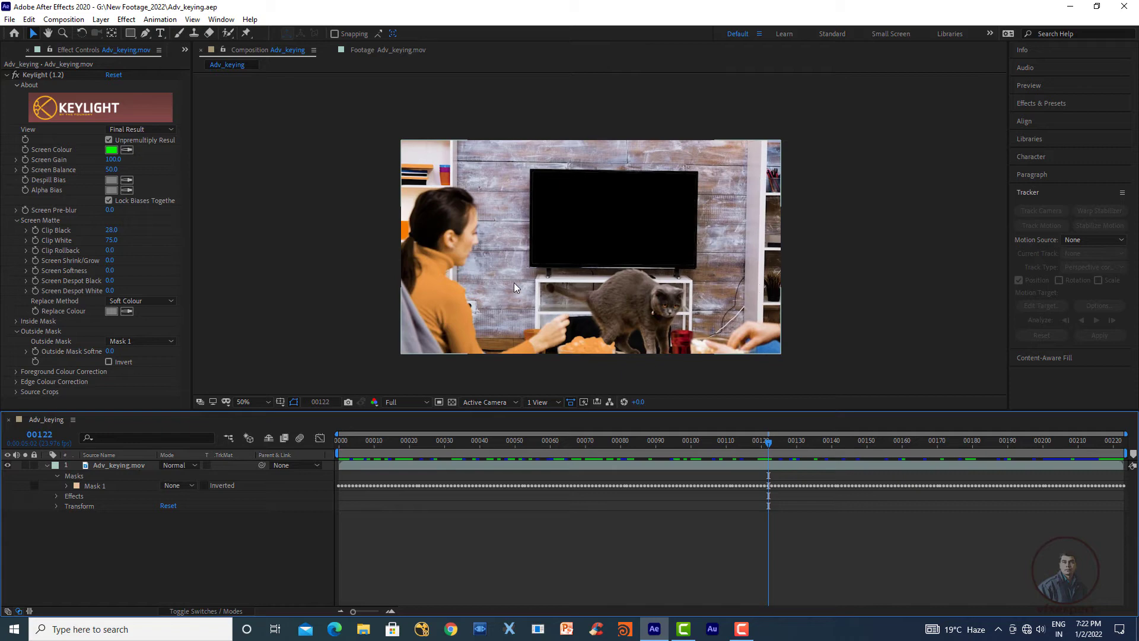
key("slash")
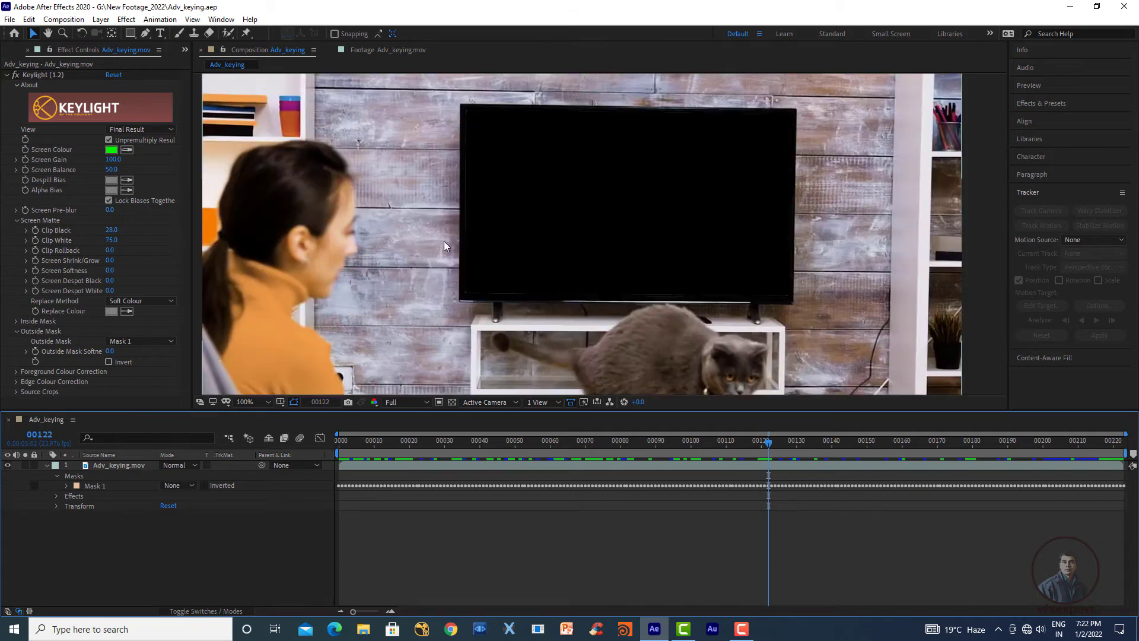
left_click(242, 403)
key("Escape")
key("shift+slash")
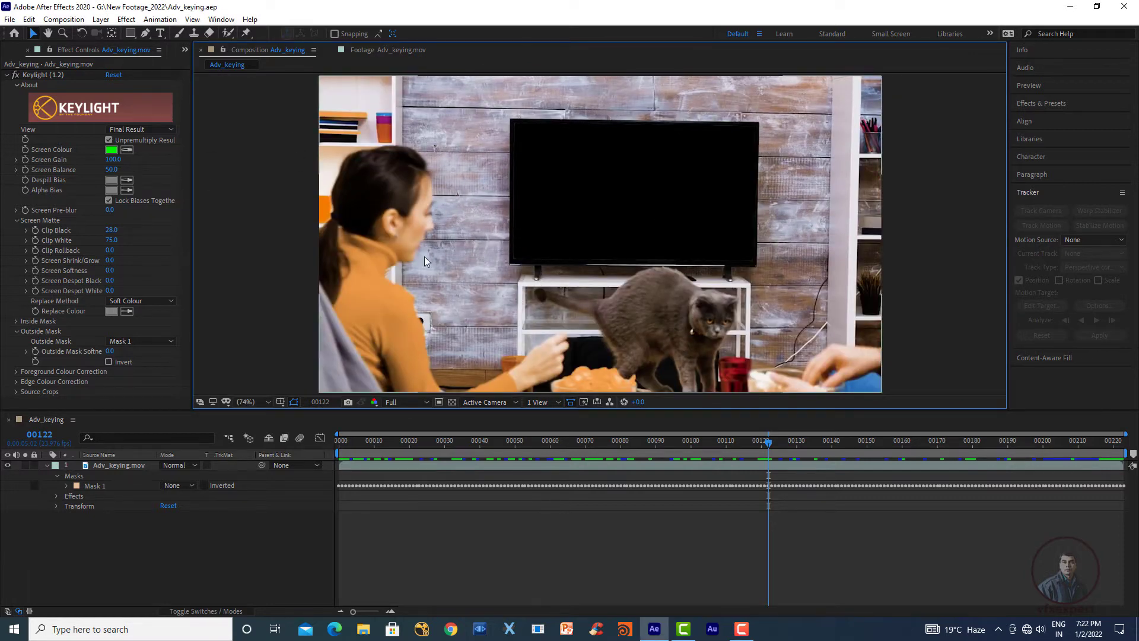
left_click(15, 74)
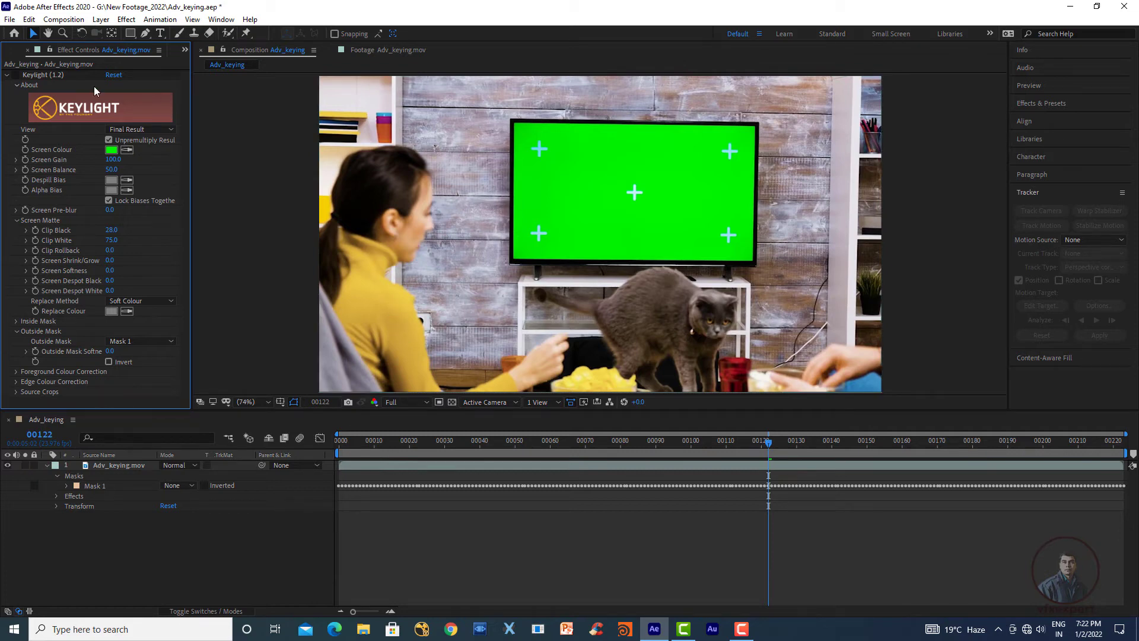
left_click(15, 74)
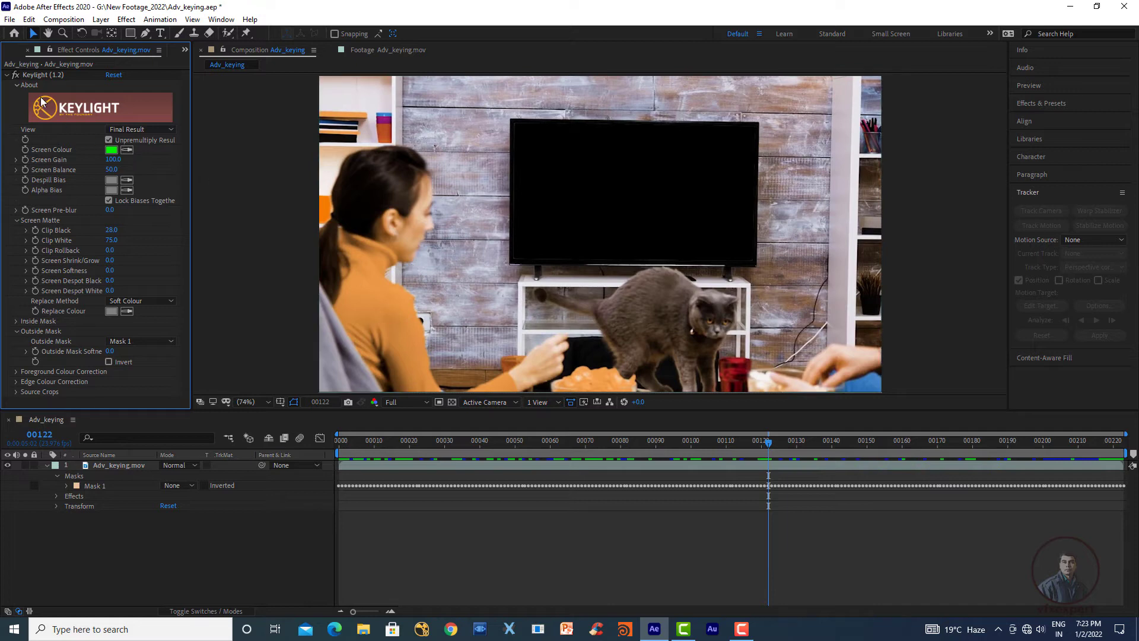
left_click(15, 75)
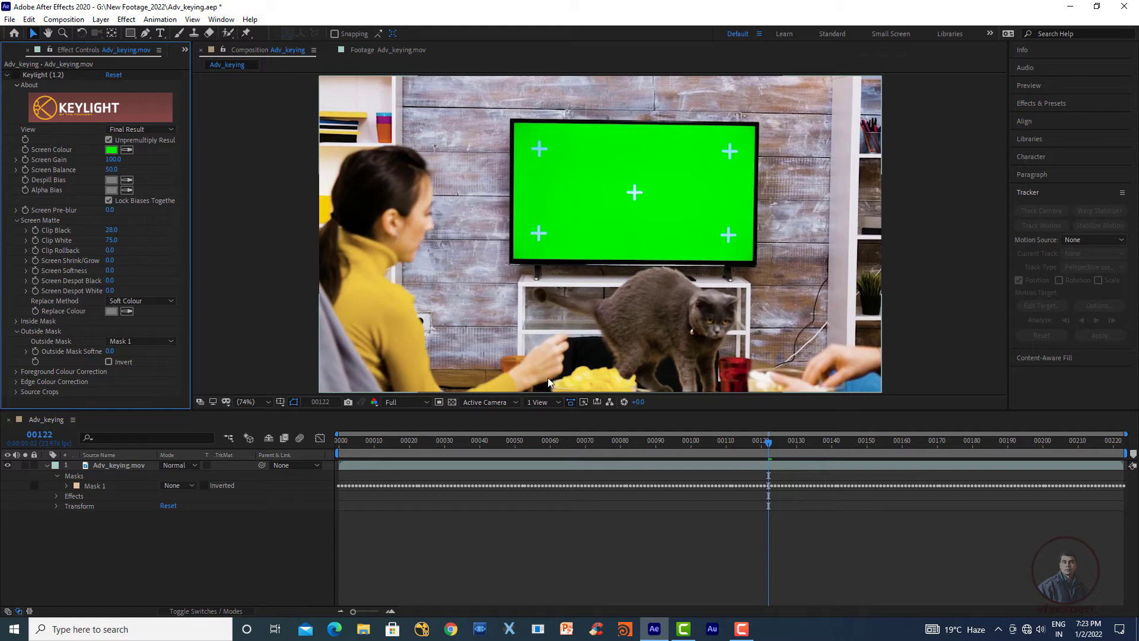
left_click(16, 75)
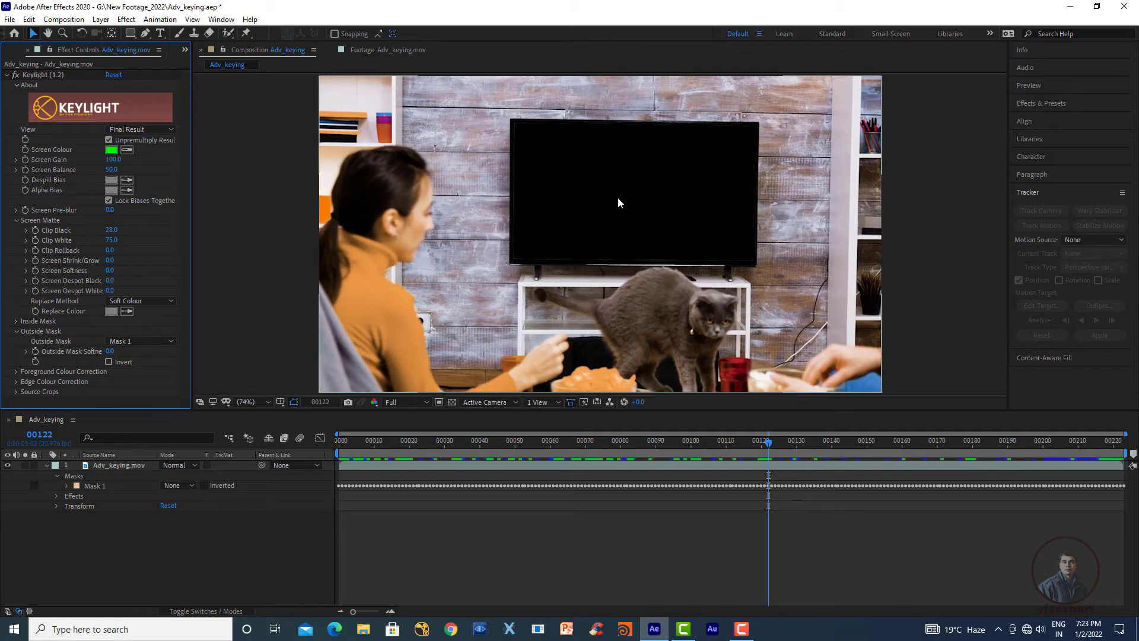
Step: Check Keylight's Screen Matte and Combined Matte views, and set its View to Intermediate Result
left_click(151, 132)
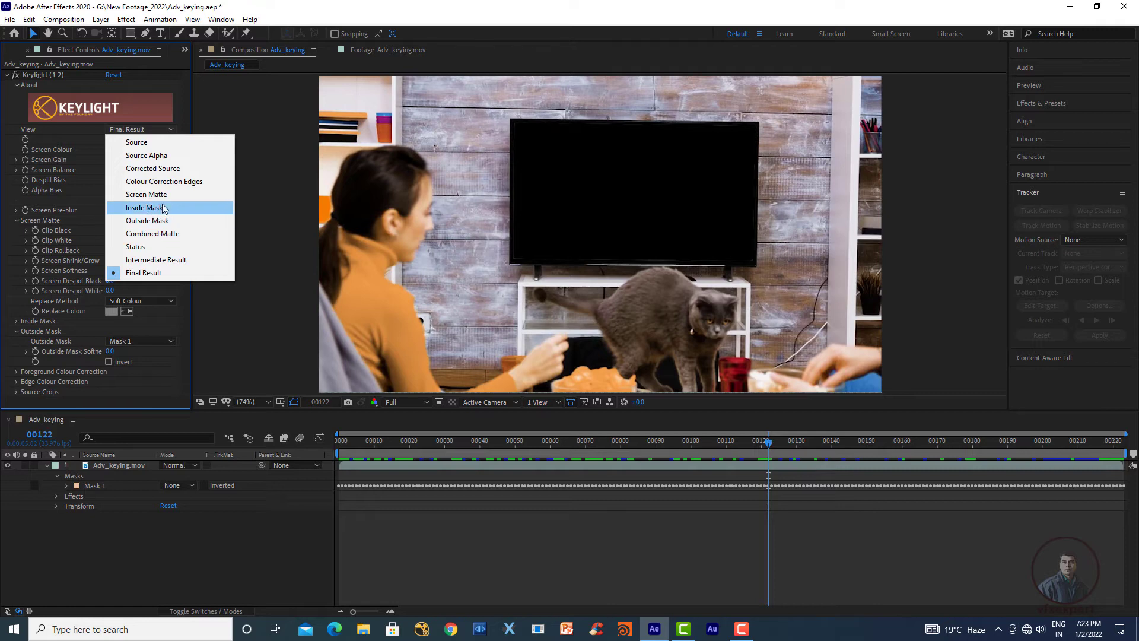
left_click(146, 194)
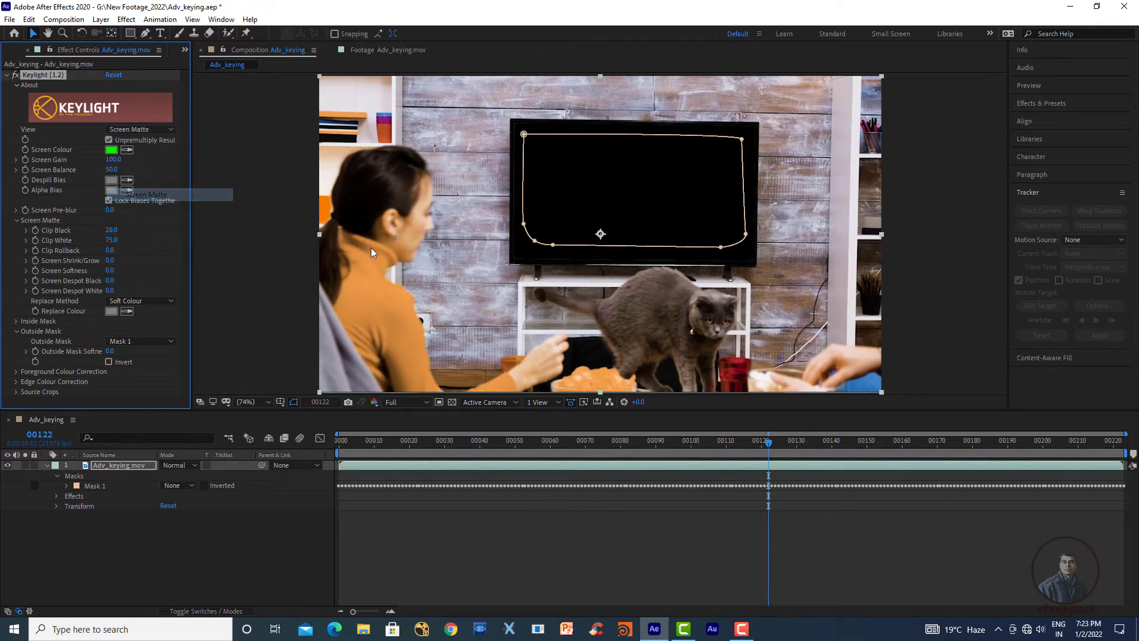
left_click(158, 130)
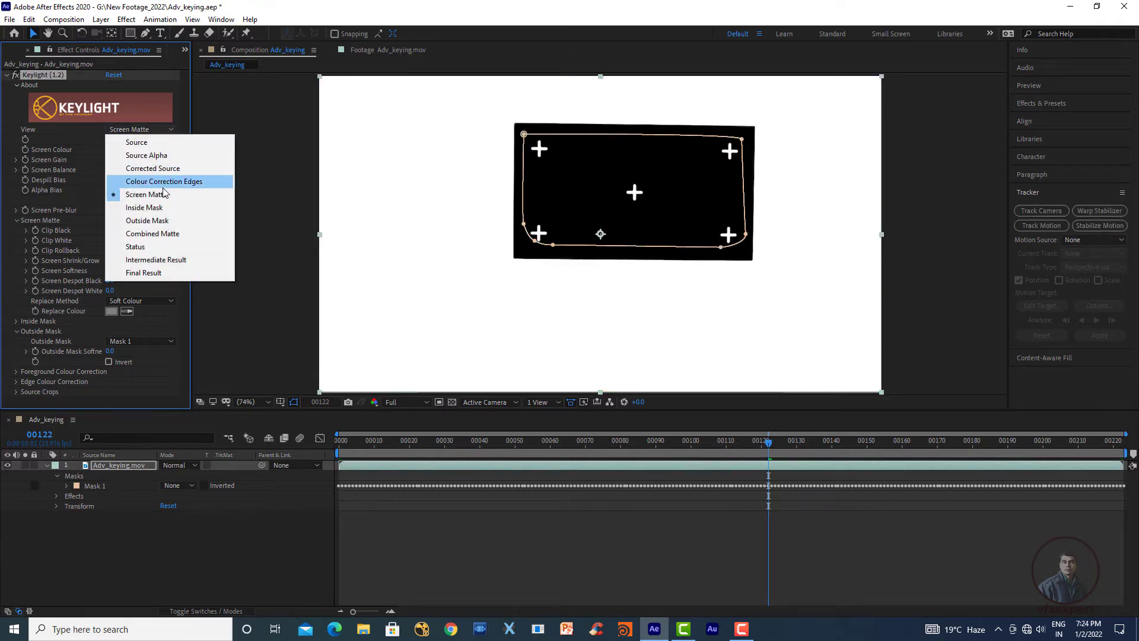
left_click(158, 234)
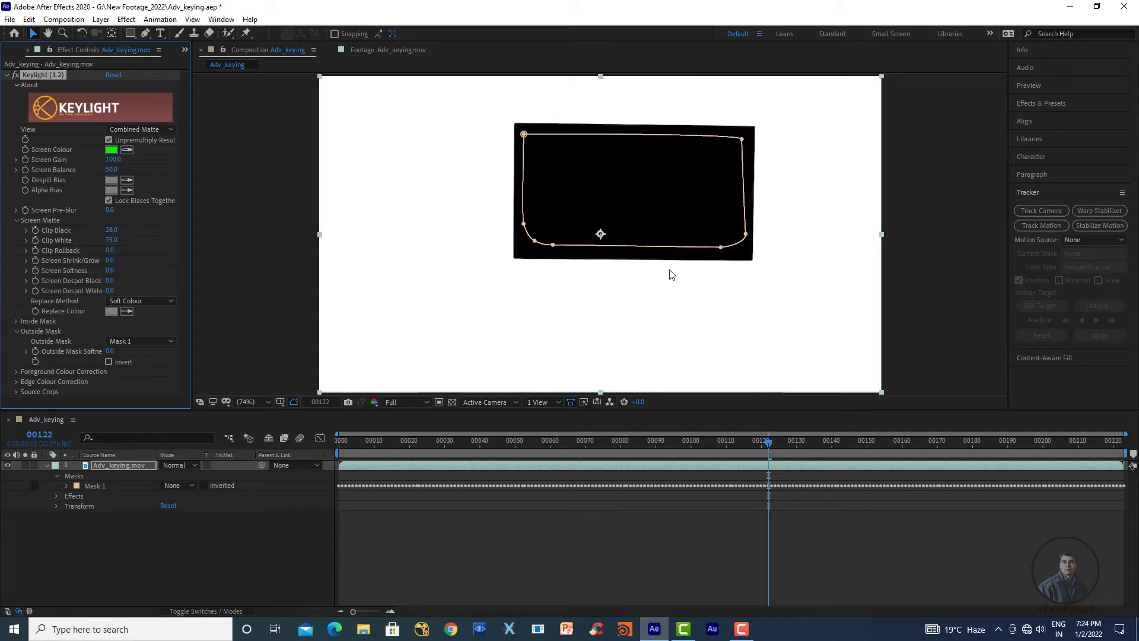
left_click(143, 129)
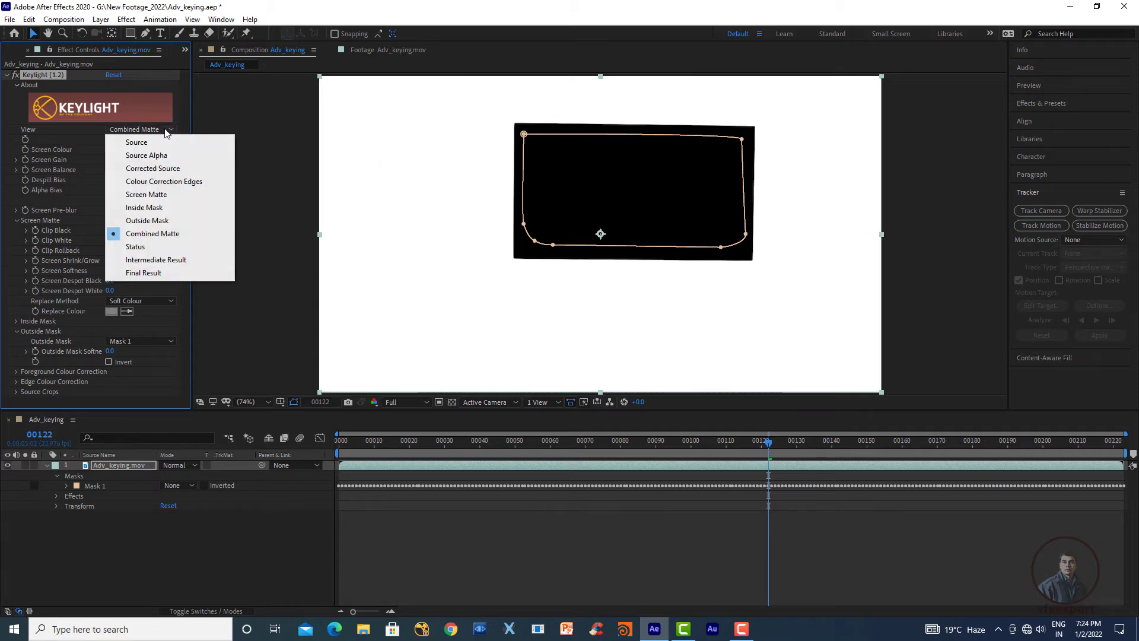
left_click(168, 261)
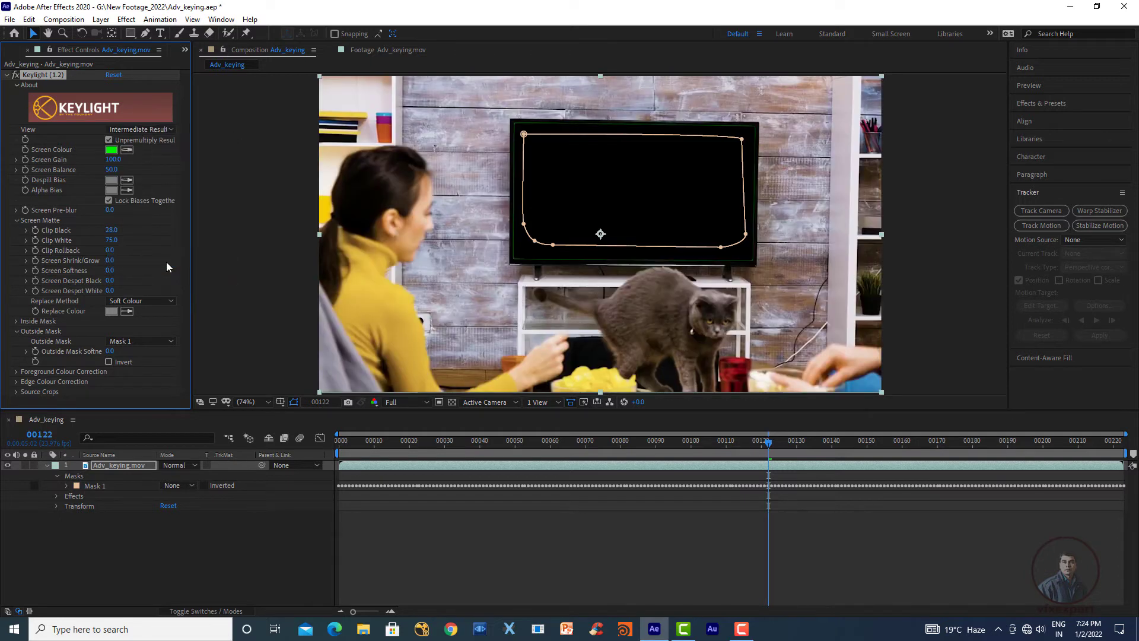
left_click(495, 533)
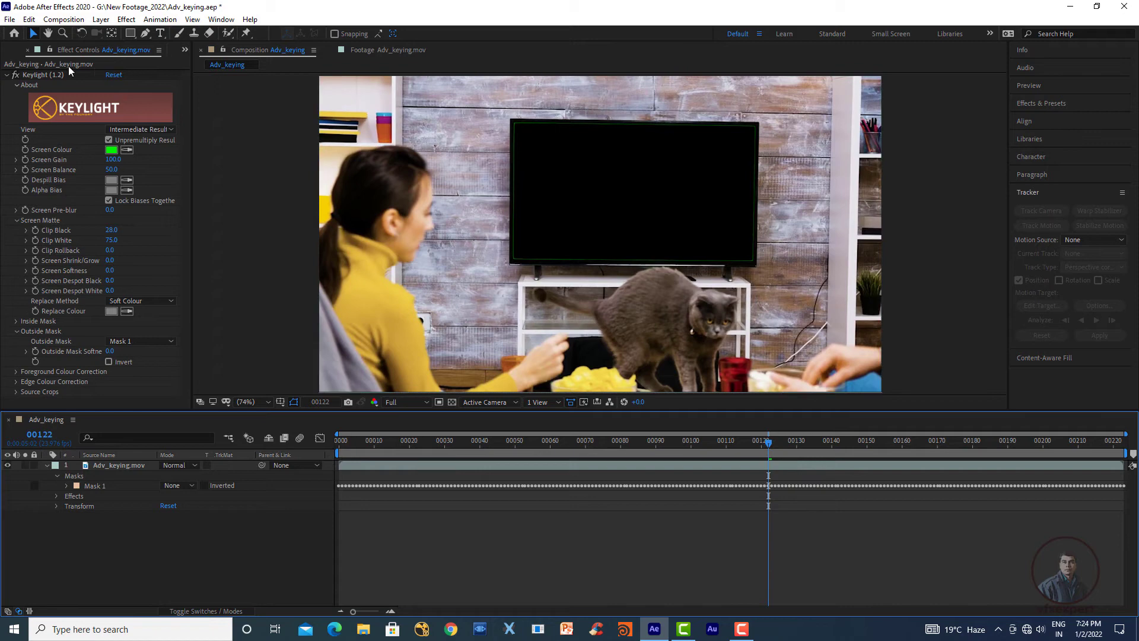
Step: Toggle Keylight off and on and scrub to frames 40 and 76 to inspect the edges of the TV screen
left_click(15, 76)
left_click(16, 76)
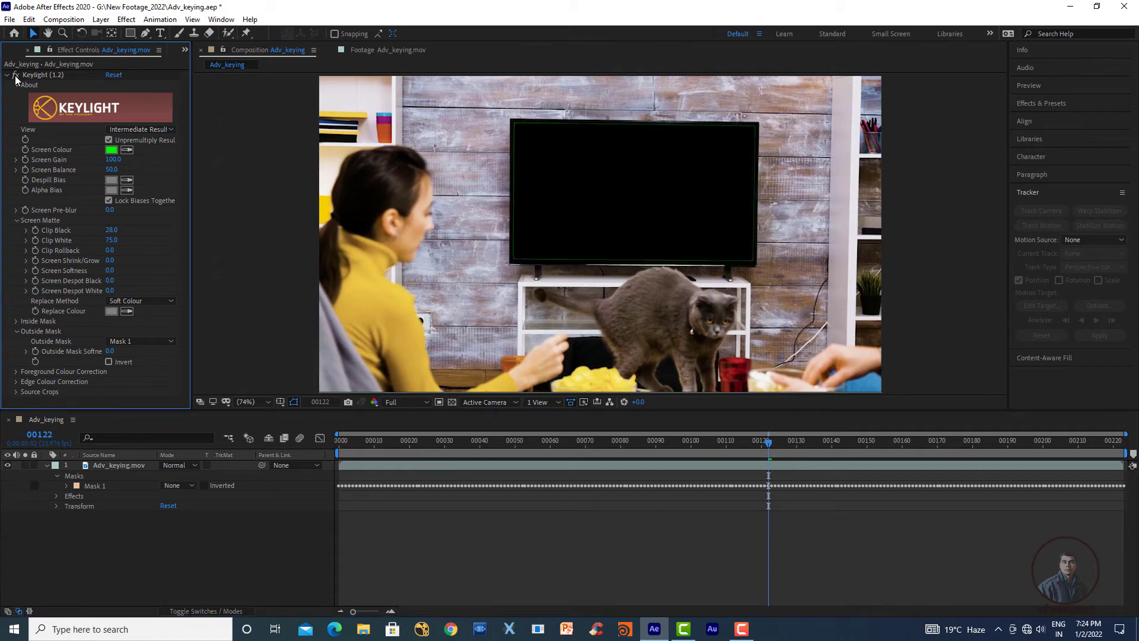
left_click_drag(768, 483, 482, 486)
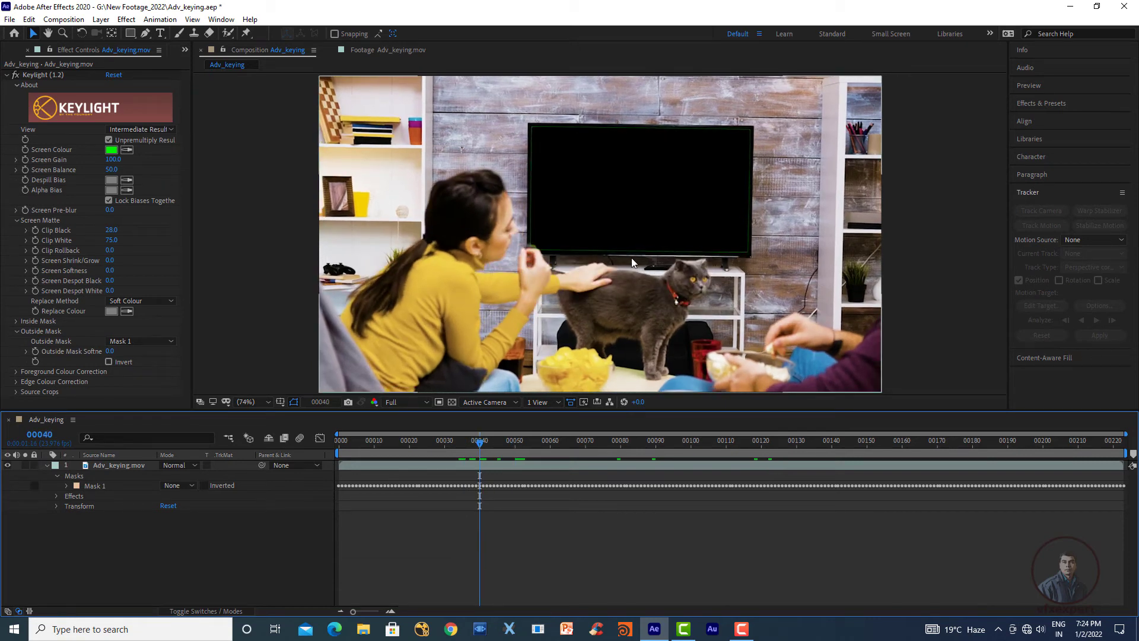
left_click(568, 450)
left_click(605, 450)
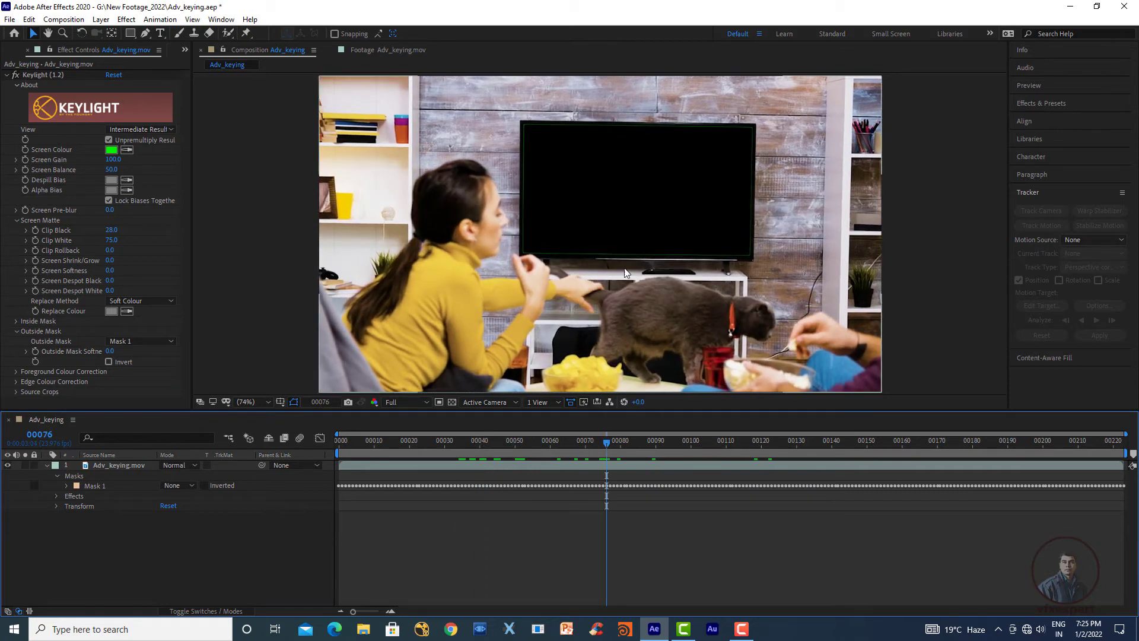
Step: Apply the Advanced Spill Suppressor effect to the Adv_keying.mov layer and set its Method to Ultra
left_click(7, 75)
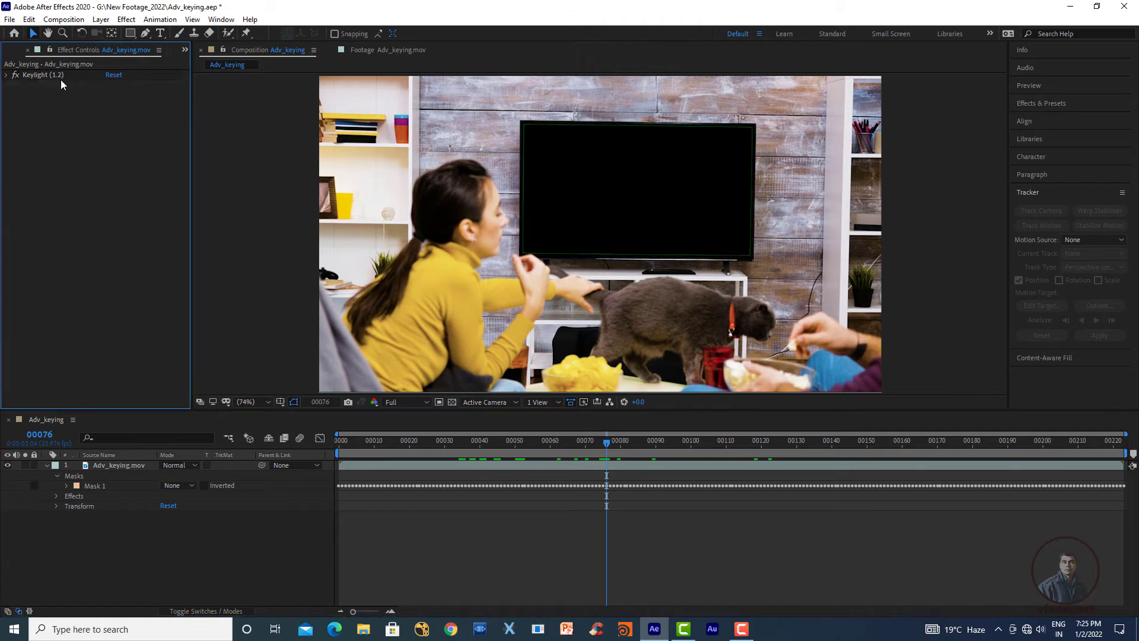
left_click(119, 465)
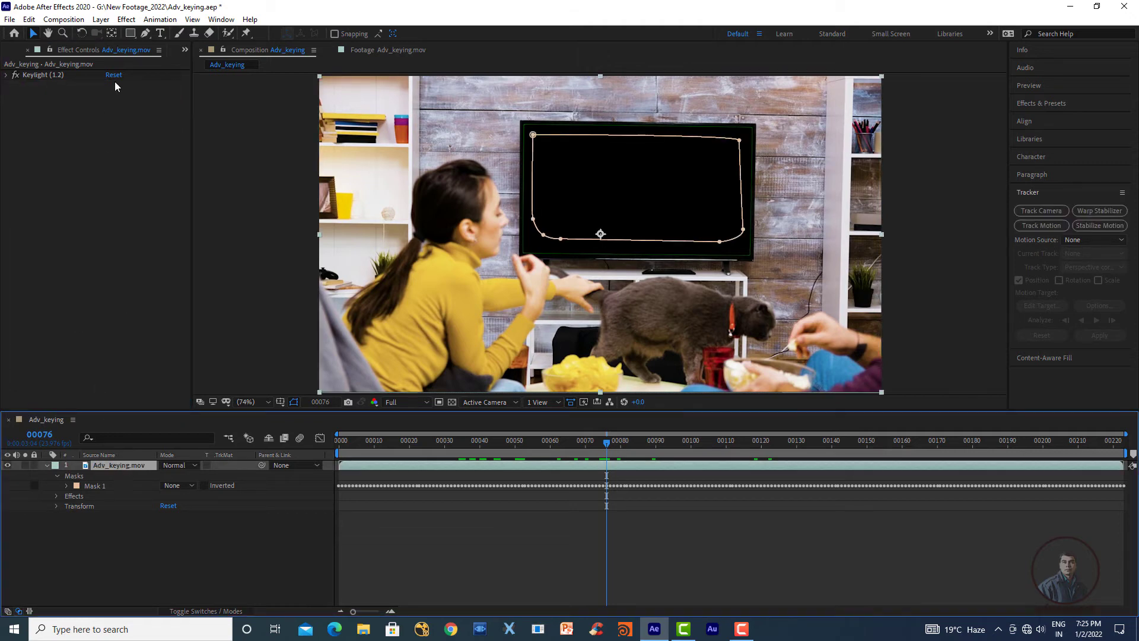
left_click(127, 19)
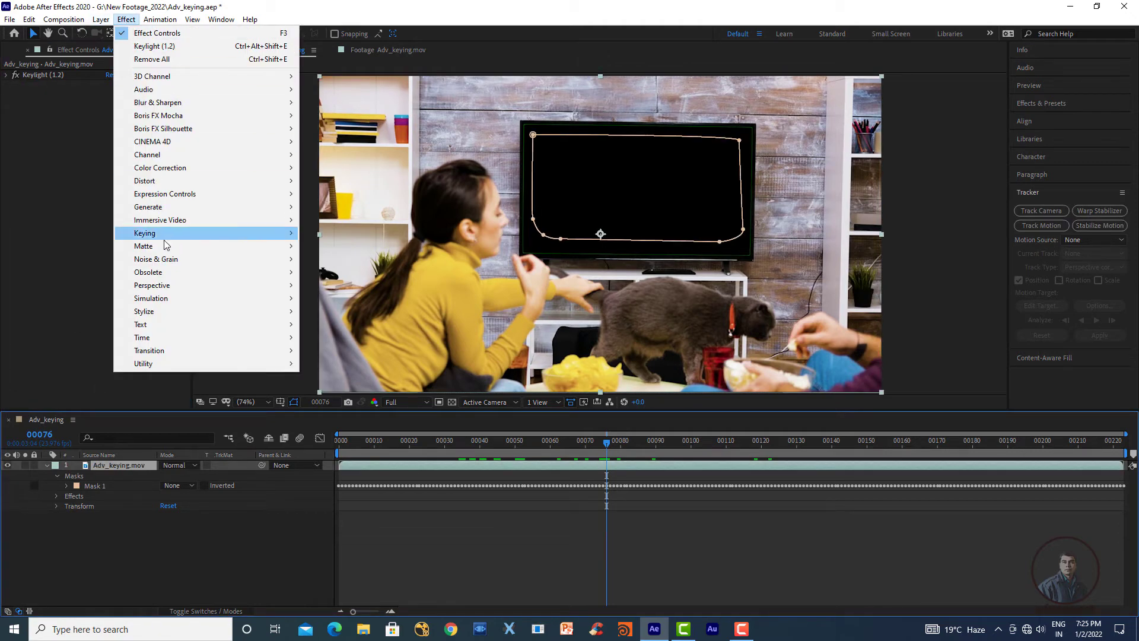
mouse_move(167, 237)
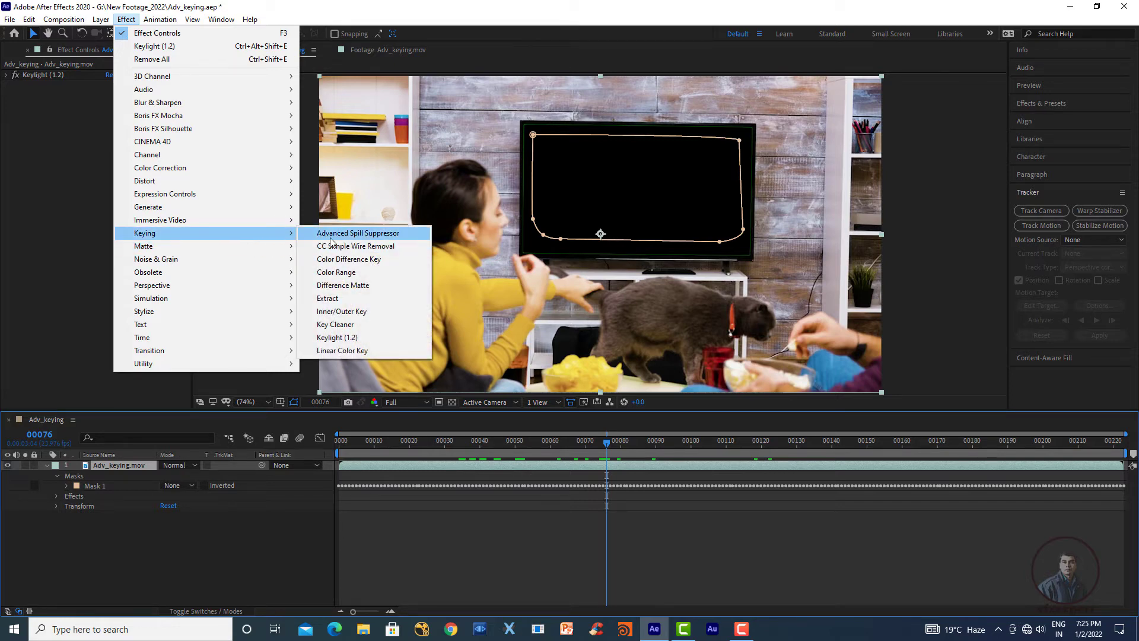
left_click(373, 235)
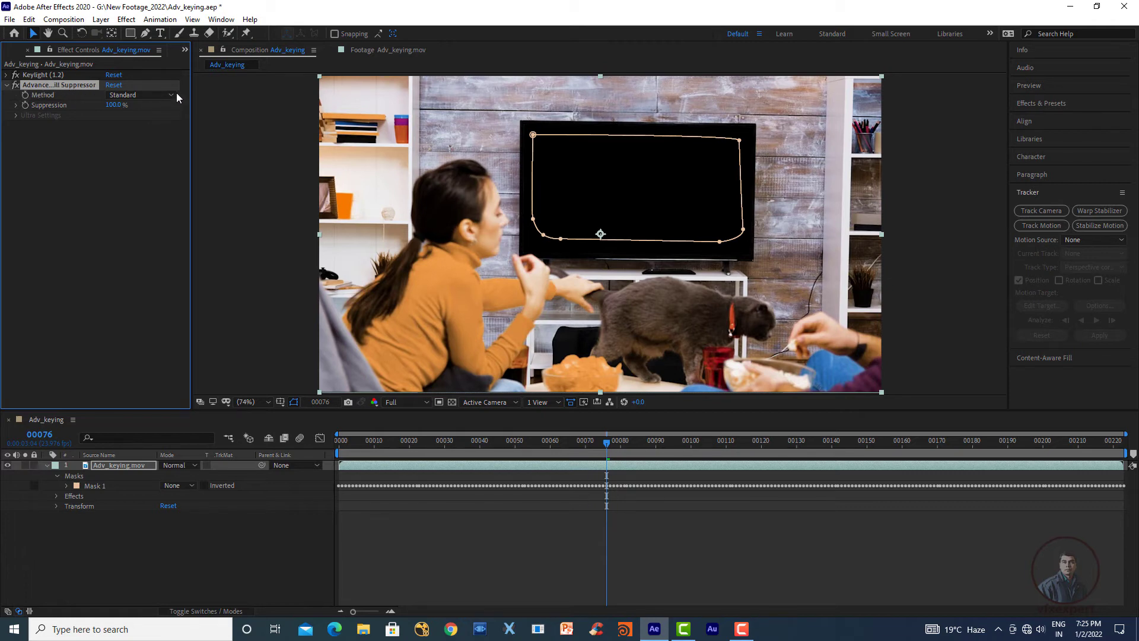
left_click(156, 96)
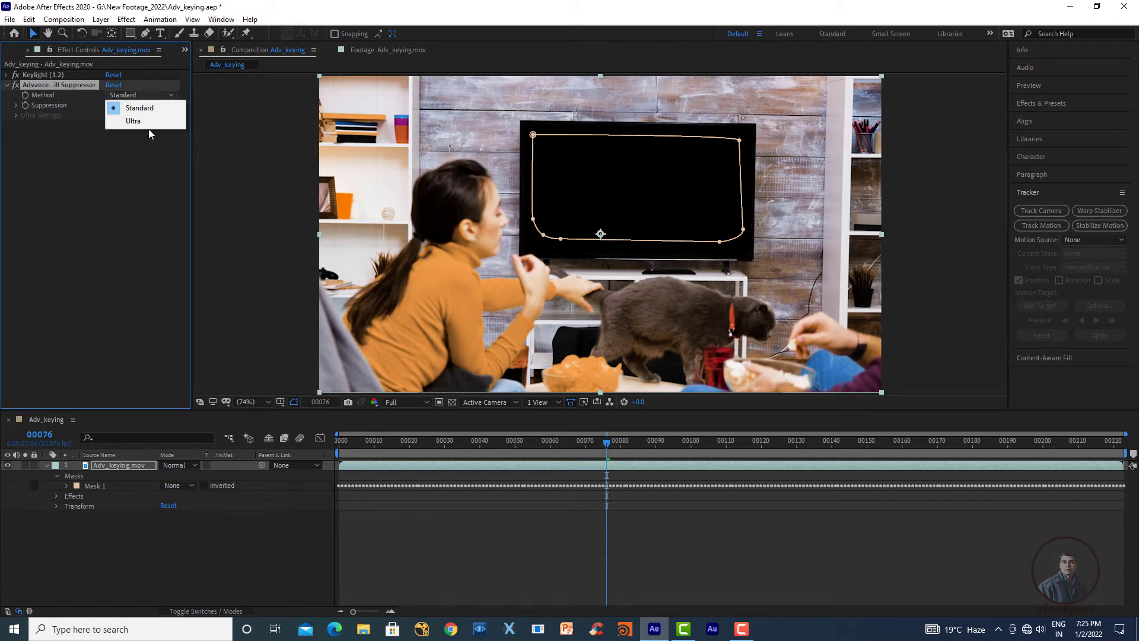
left_click(134, 121)
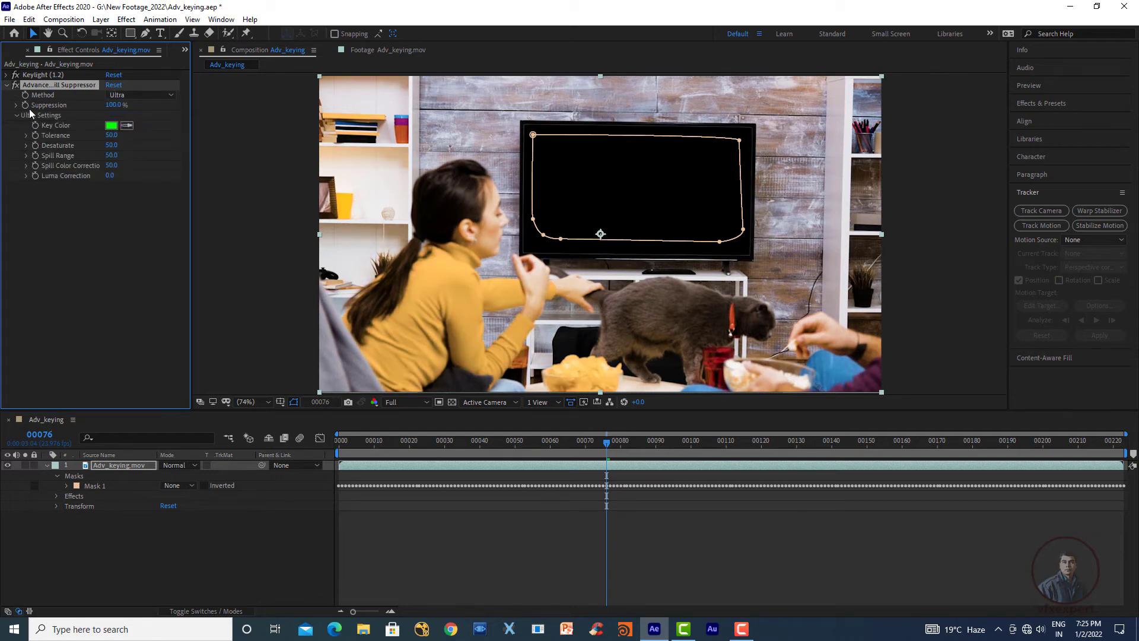
Step: Toggle Keylight off and on twice at frame 76 to compare the spill-suppressed footage with and without the key
left_click(15, 75)
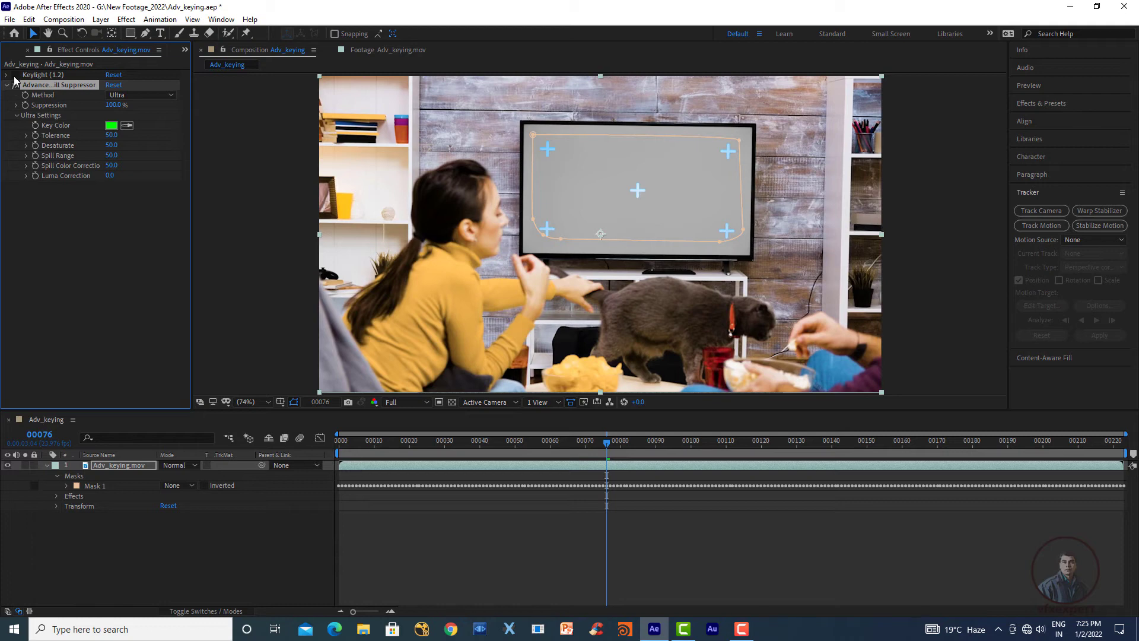
left_click(16, 75)
left_click(15, 74)
left_click(15, 75)
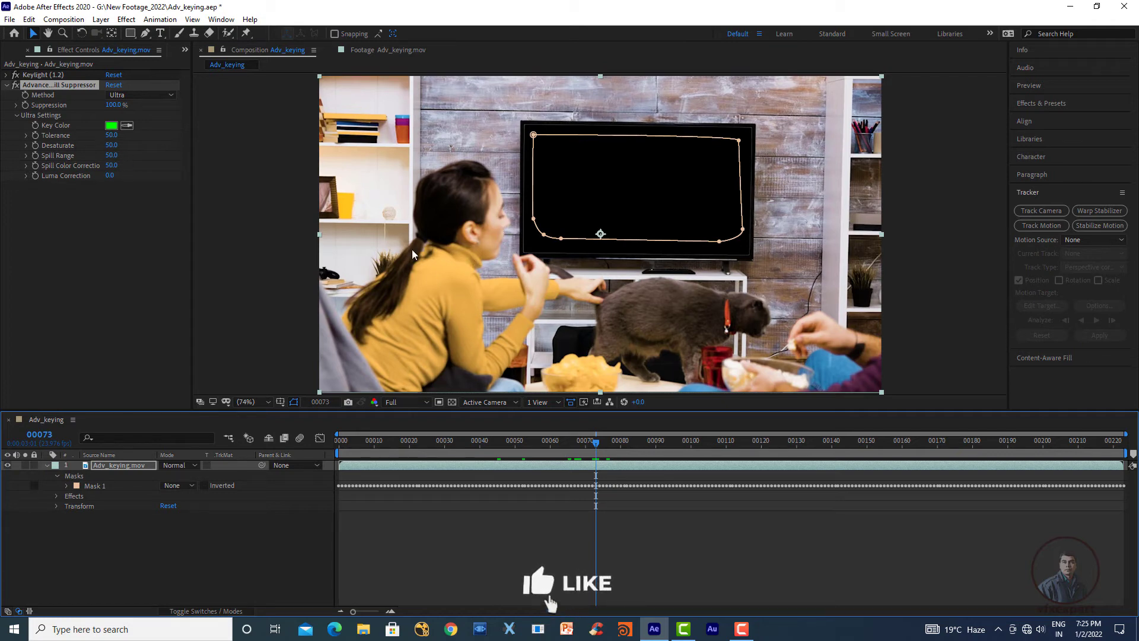
Step: Inspect the keyed TV screen at frames 35 and 18, and compare the layer's green-screen view with the keyed composition at frame 0
left_click(433, 547)
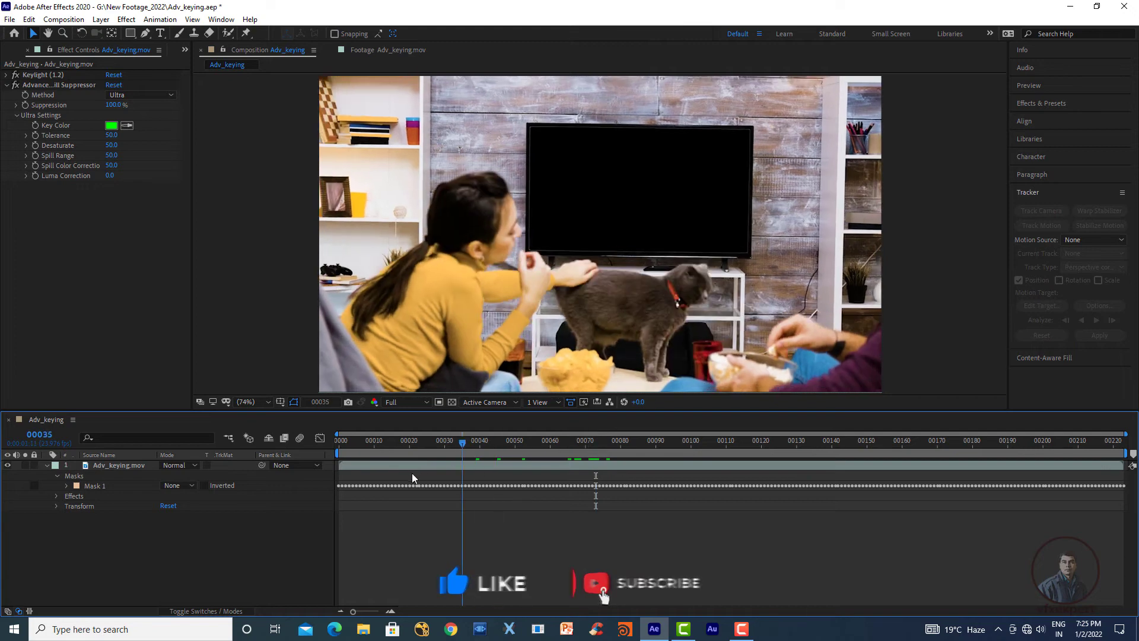
left_click(403, 440)
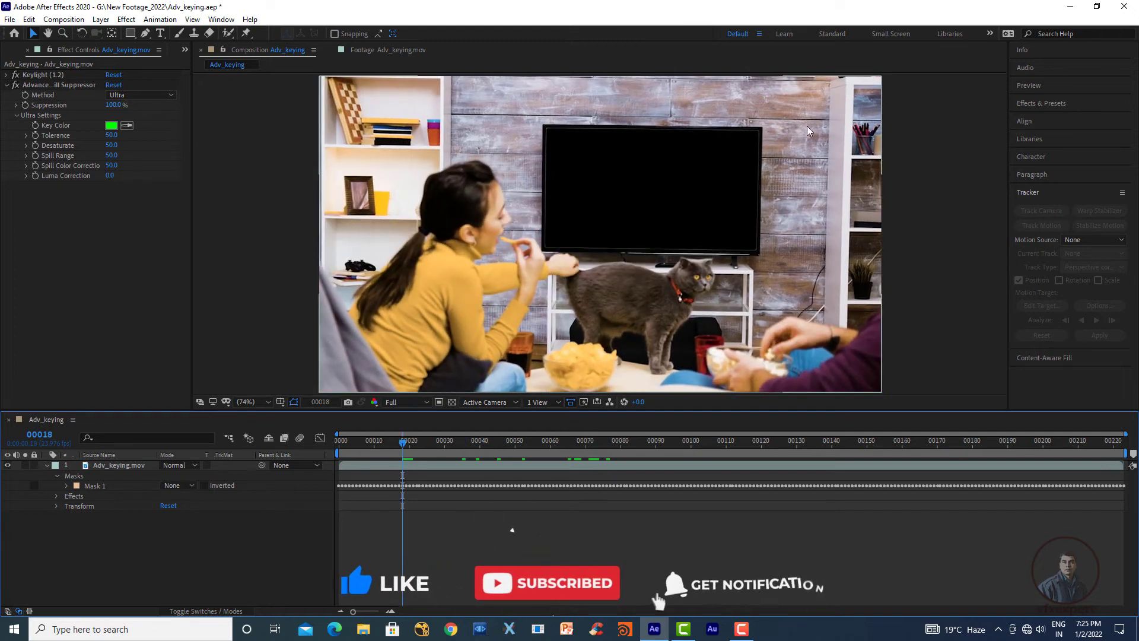
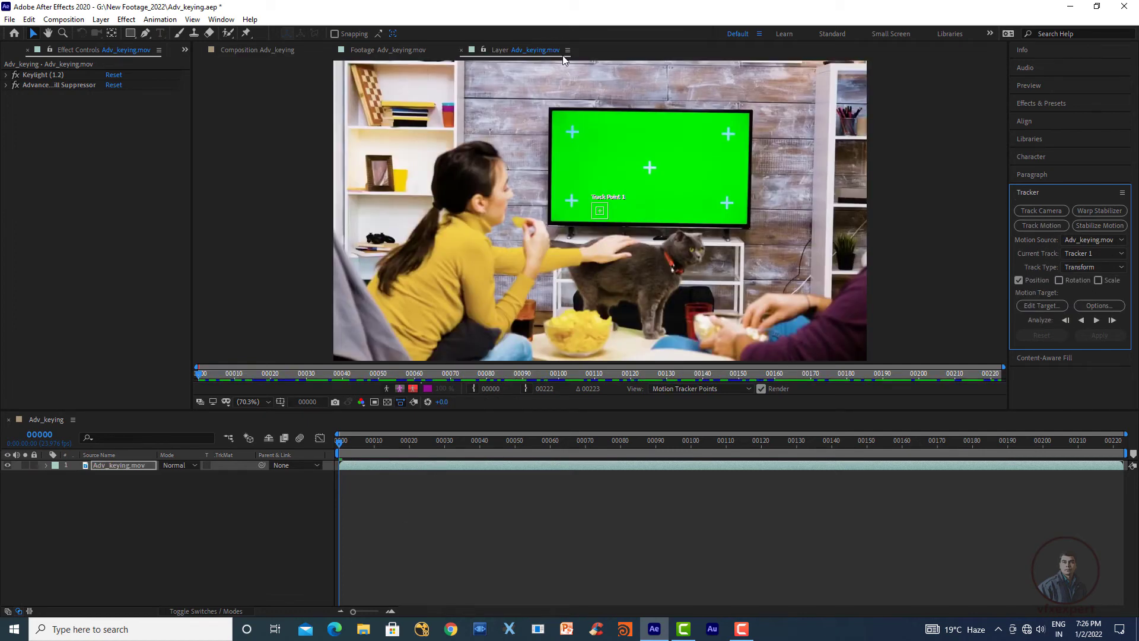
left_click(503, 53)
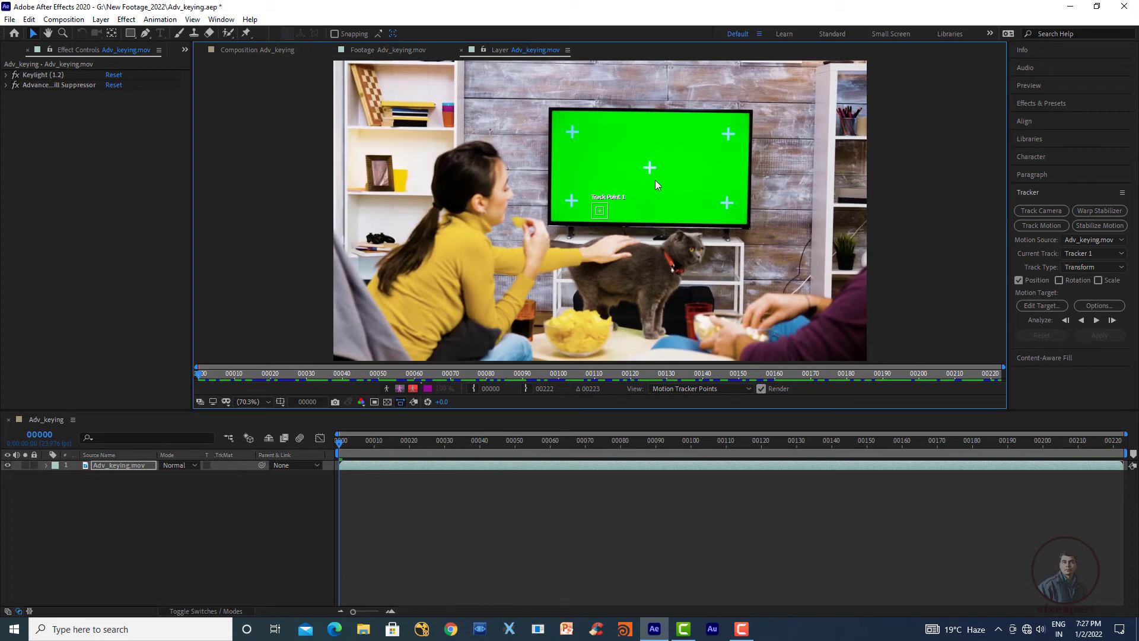
left_click(276, 51)
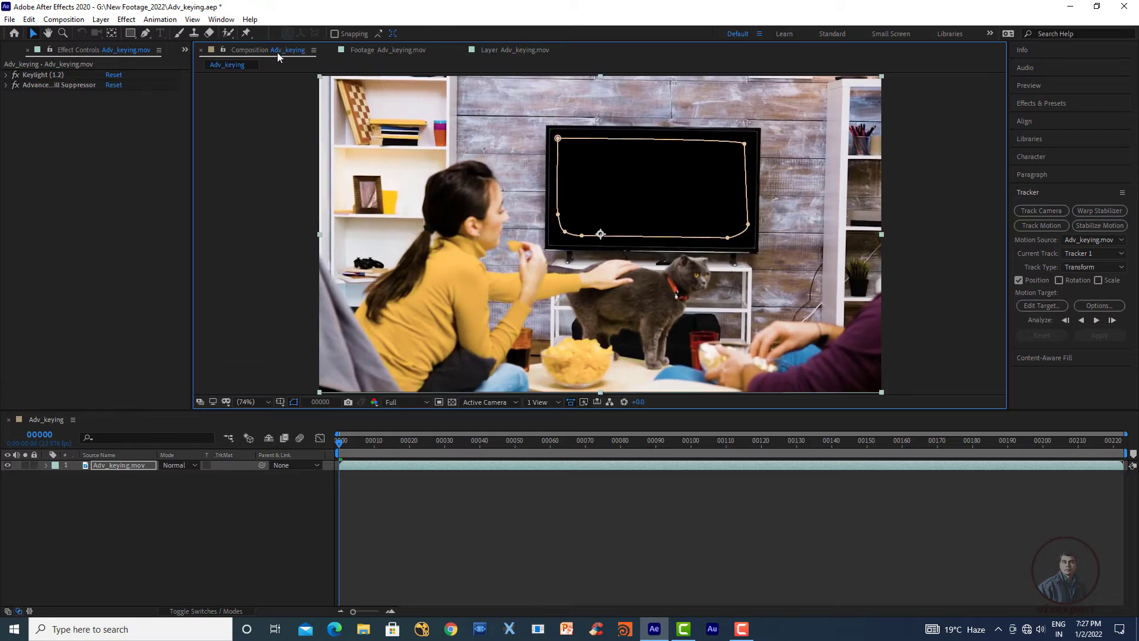
Step: Scrub the Adv_keying.mov layer view through to frame 222 to examine the TV's corner markers, and return to frame 0
left_click(529, 51)
left_click_drag(745, 204, 611, 271)
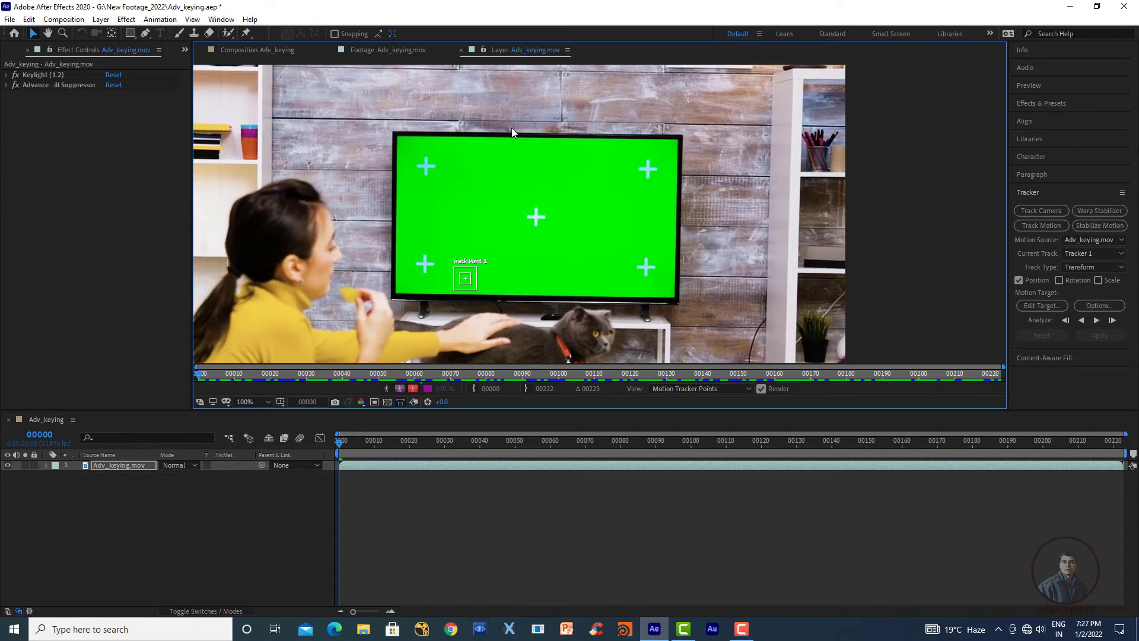
left_click_drag(392, 380, 310, 380)
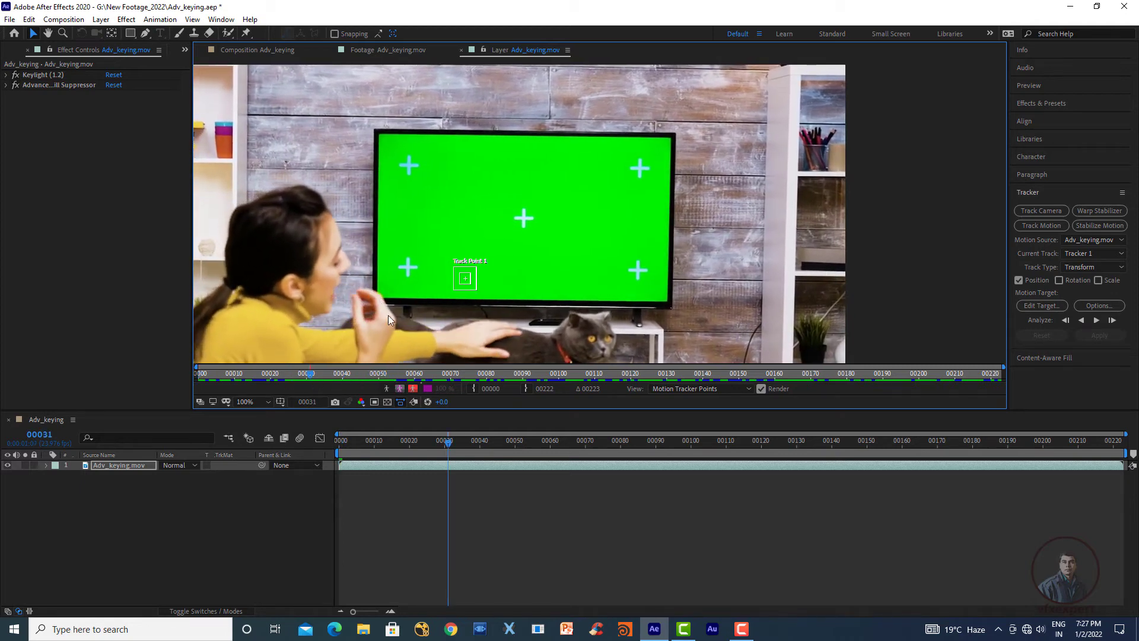
left_click_drag(934, 380, 999, 379)
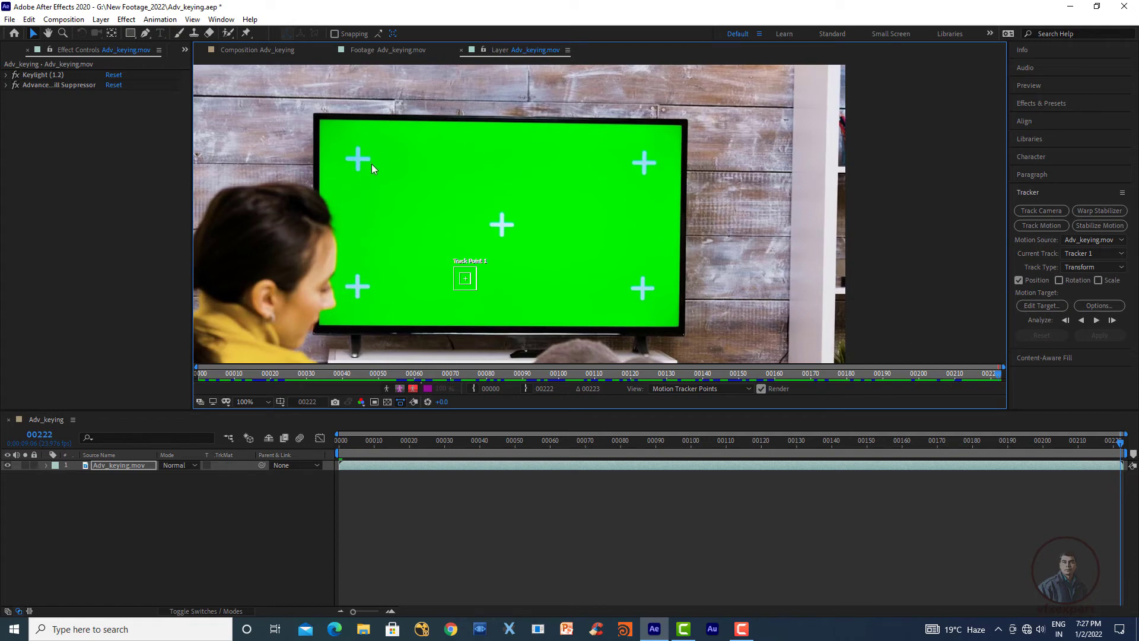
key("Home")
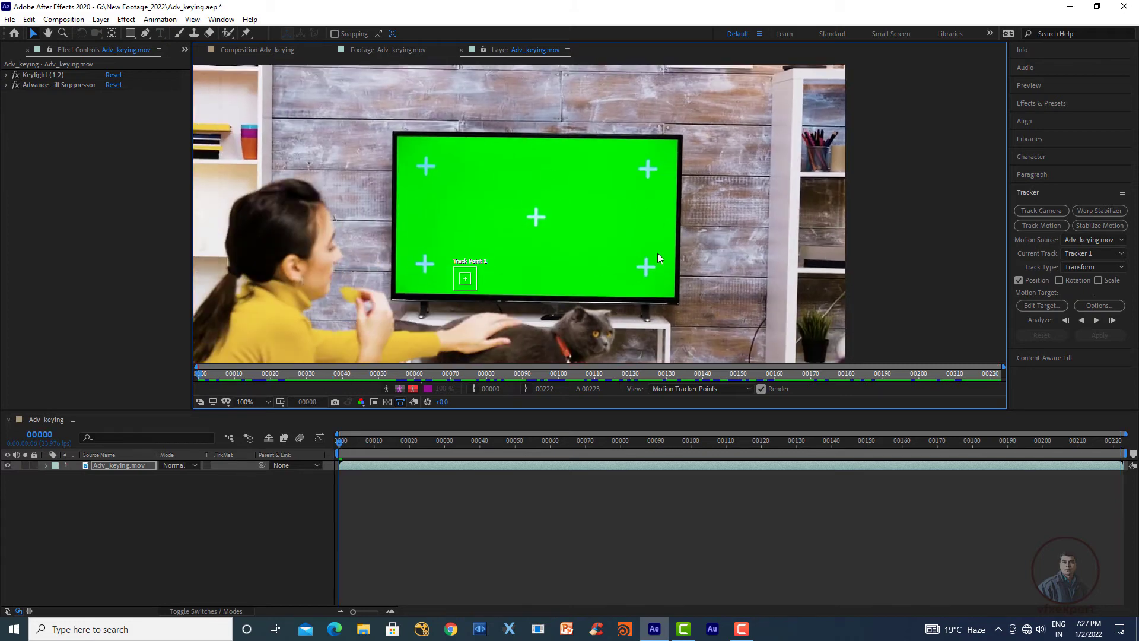
Step: Try the Perspective corner pin track type on the existing Tracker 1
left_click(1080, 268)
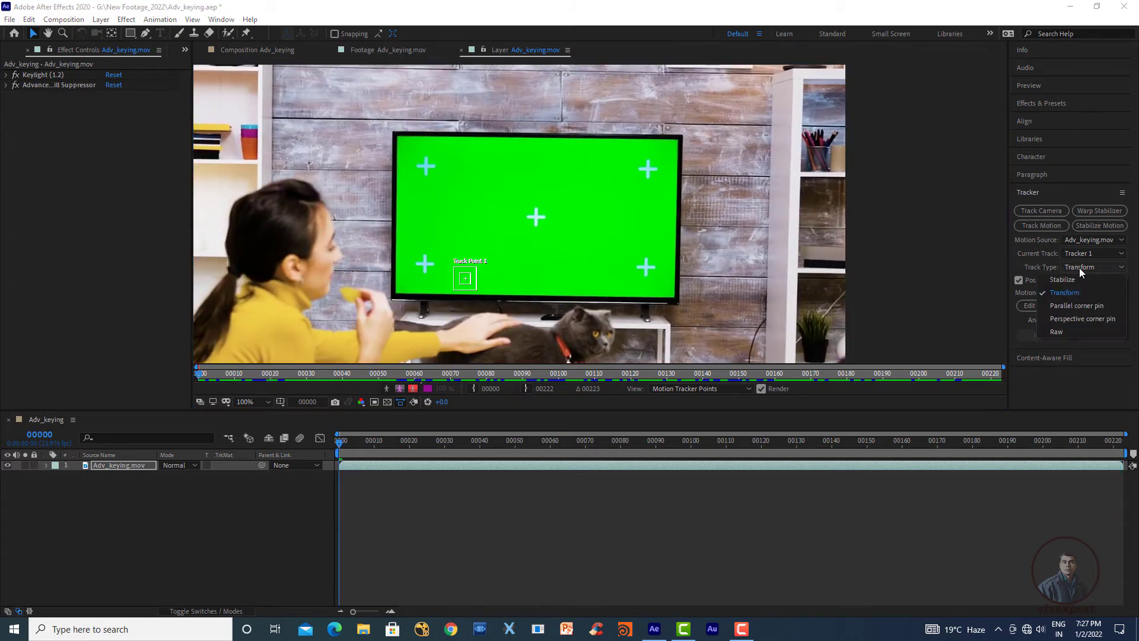
left_click(1071, 322)
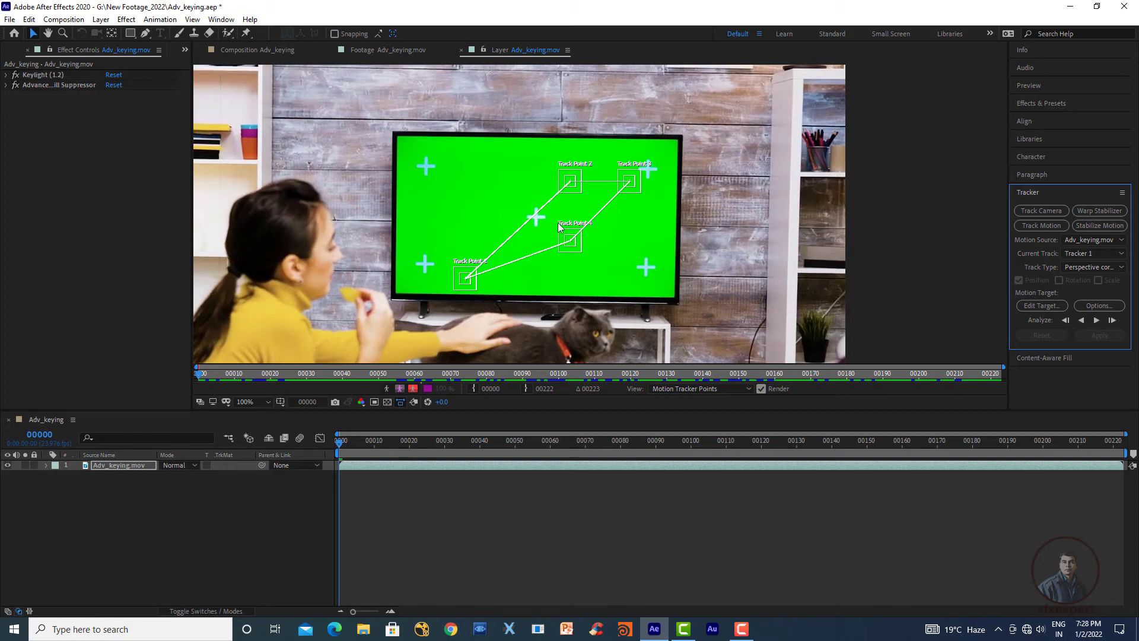
Step: Delete Tracker 1 from the Adv_keying.mov layer and create a new motion track with the Perspective corner pin type
left_click(46, 465)
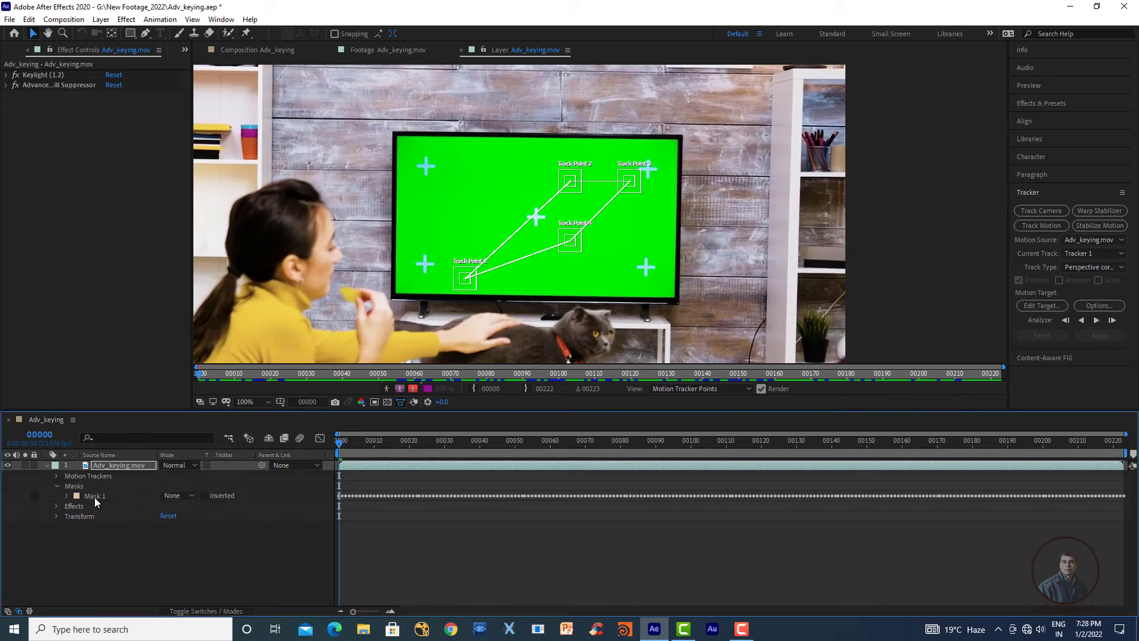
left_click(56, 476)
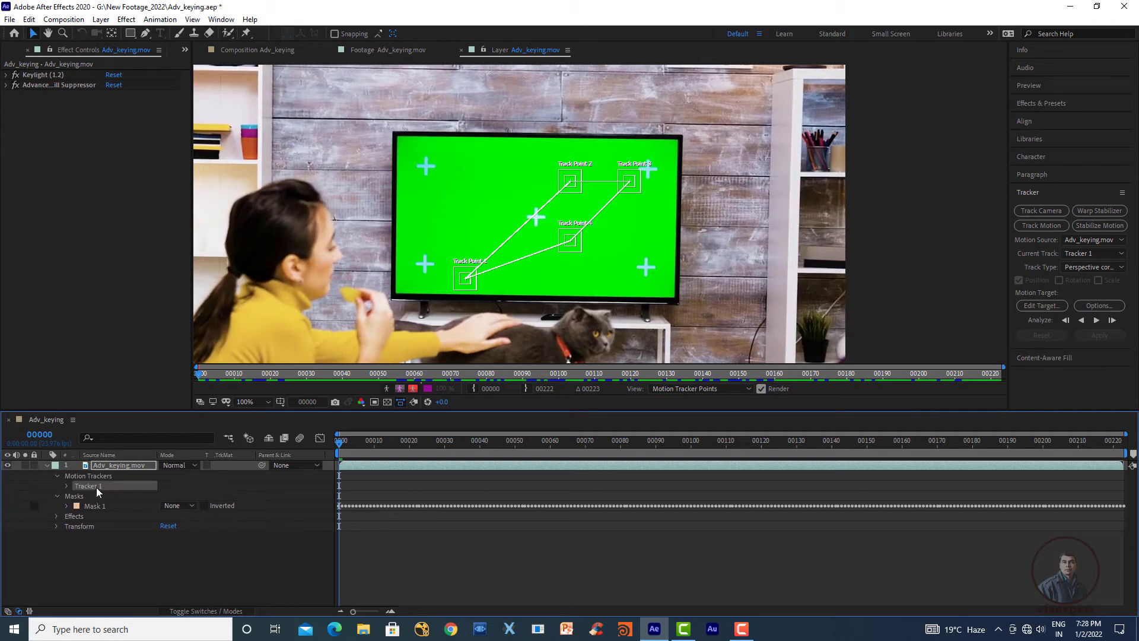
key("Delete")
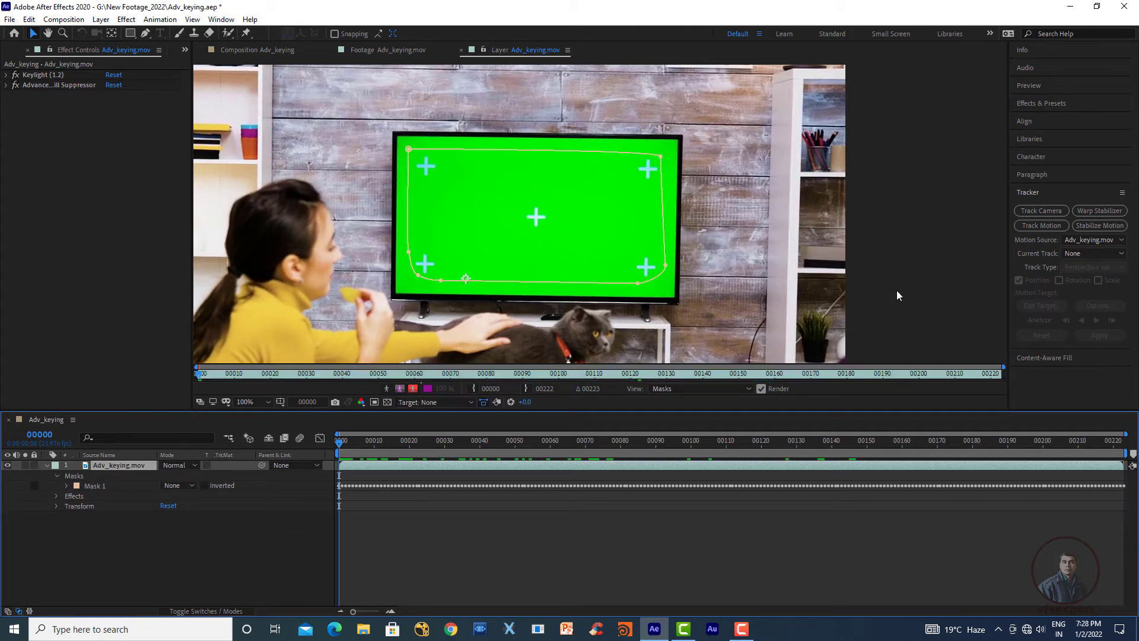
left_click(1039, 226)
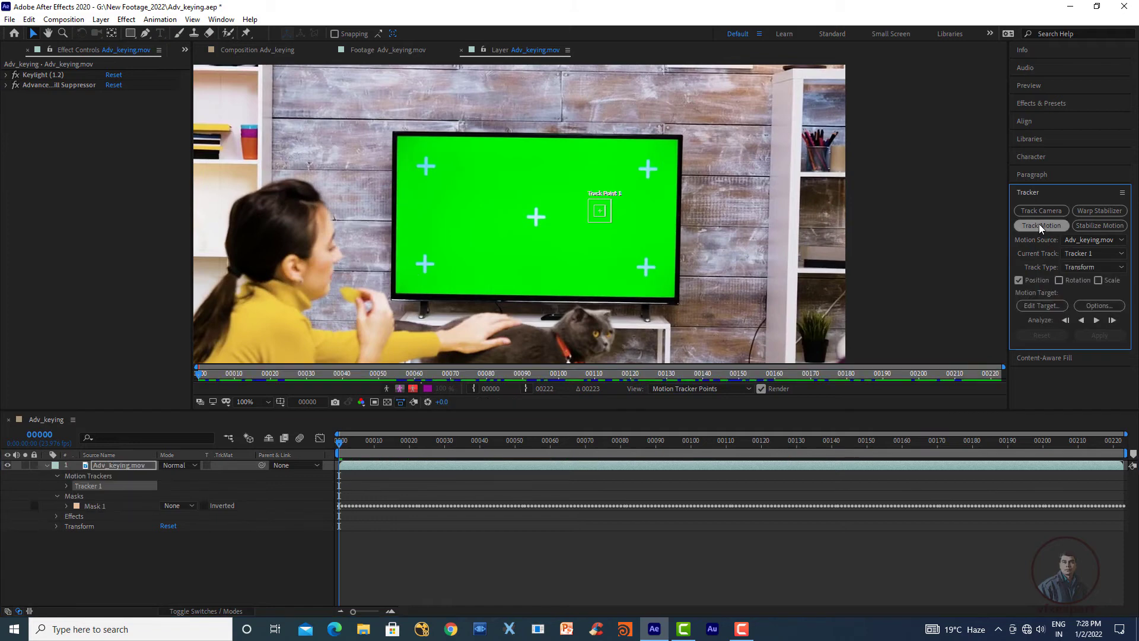
left_click(1074, 269)
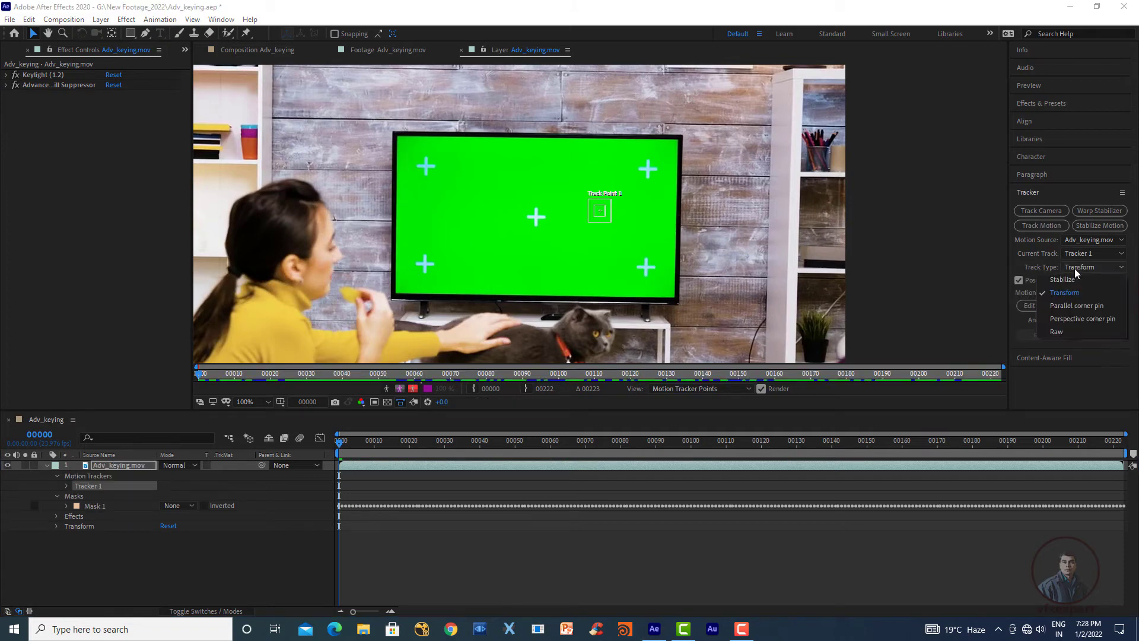
left_click(1069, 318)
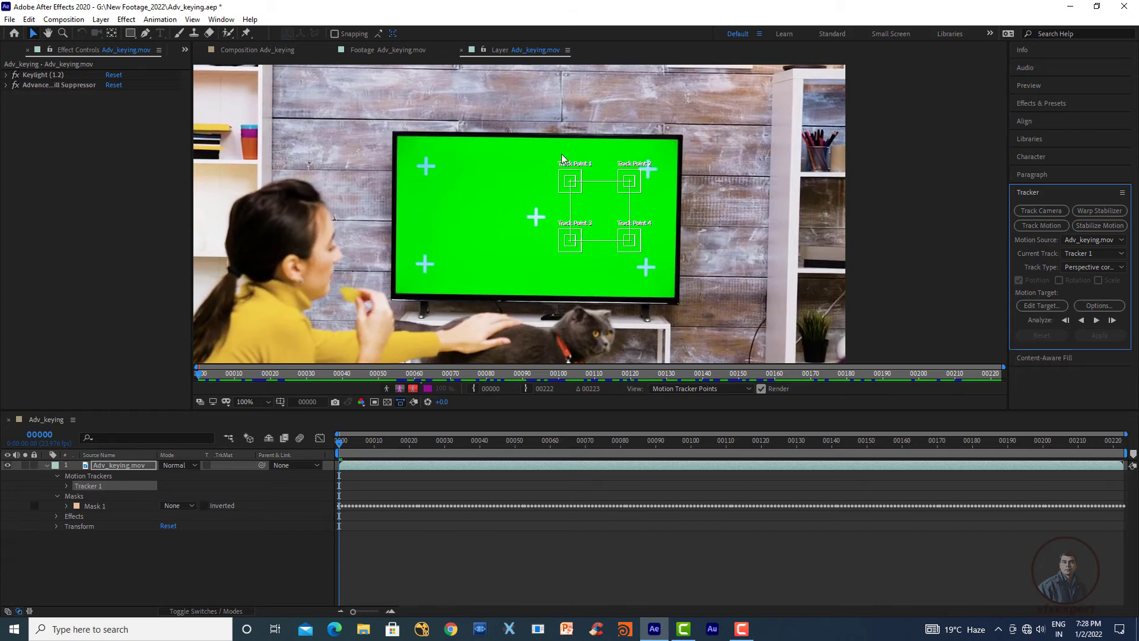
Step: Place Track Points 1 to 4 on the four corner markers of the TV screen, fitting their boxes around each cross
key("period")
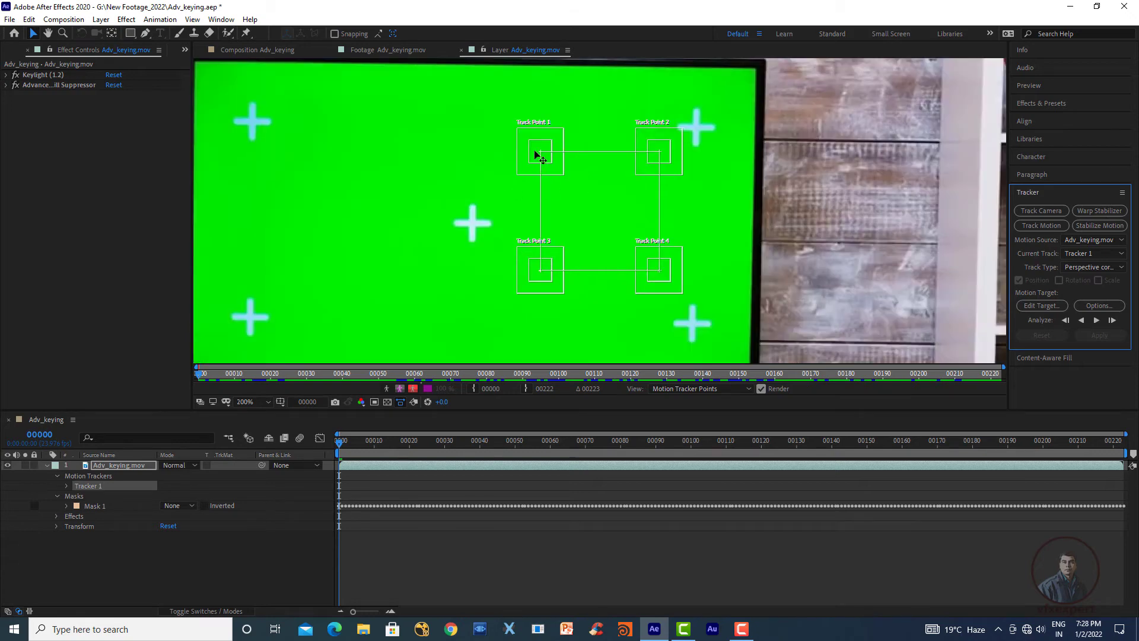
left_click_drag(396, 252, 492, 283)
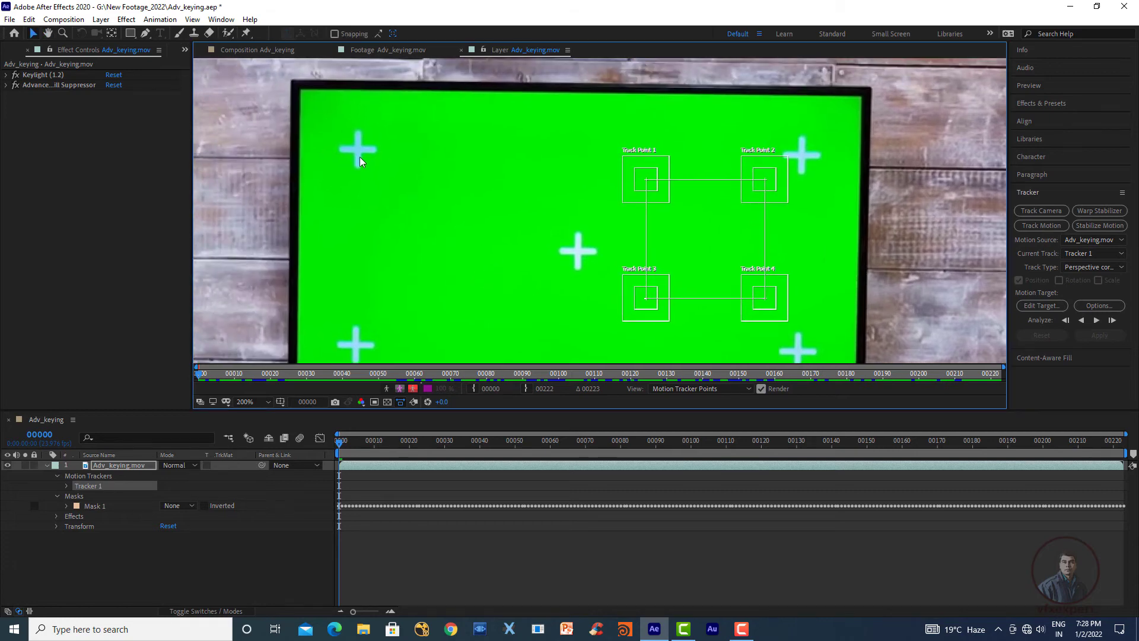
left_click(656, 167)
left_click_drag(659, 202, 373, 169)
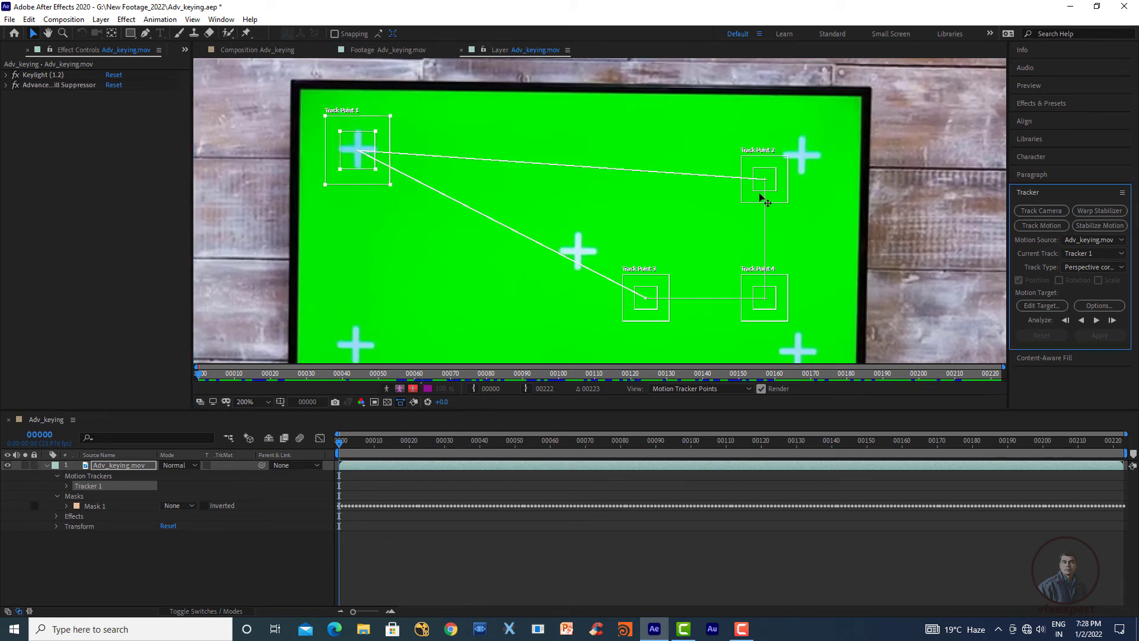
mouse_move(789, 198)
left_mouse_down()
mouse_move(809, 161)
mouse_move(822, 169)
left_mouse_up()
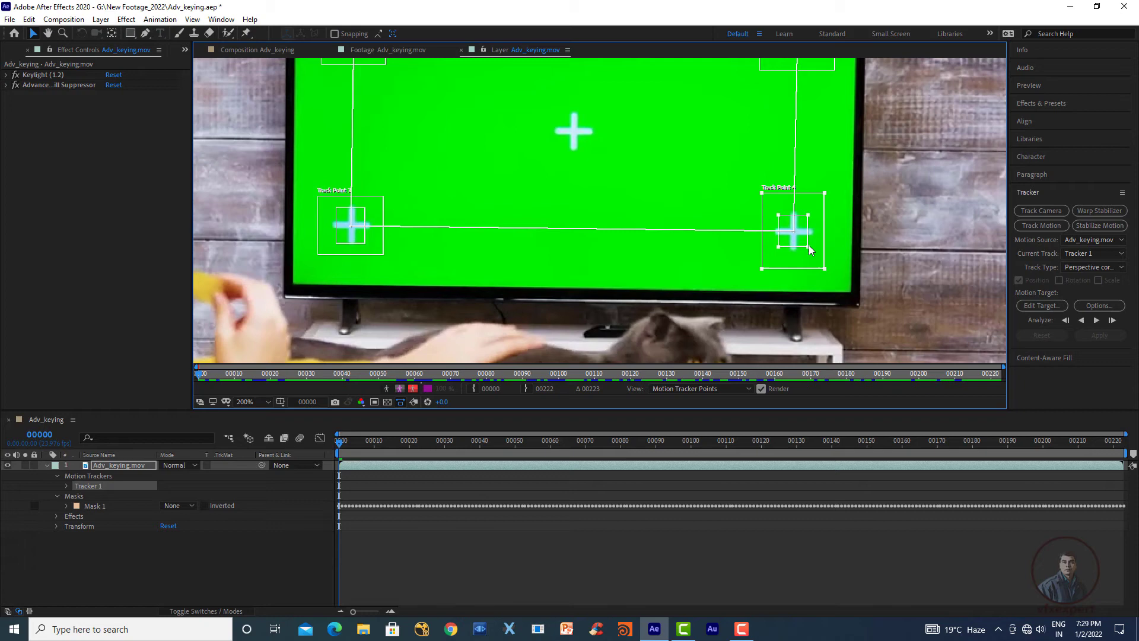
Step: Analyze the four track points forward through the whole clip, and scrub to frame 117 to check them
scroll(450, 226, "down", 1)
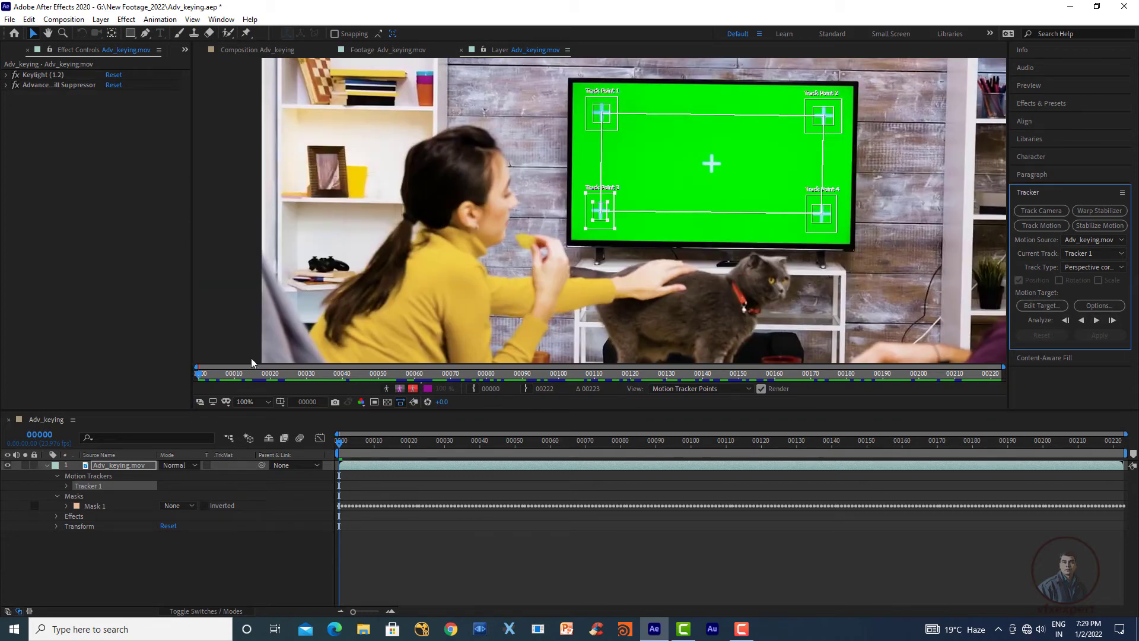
left_click(1096, 320)
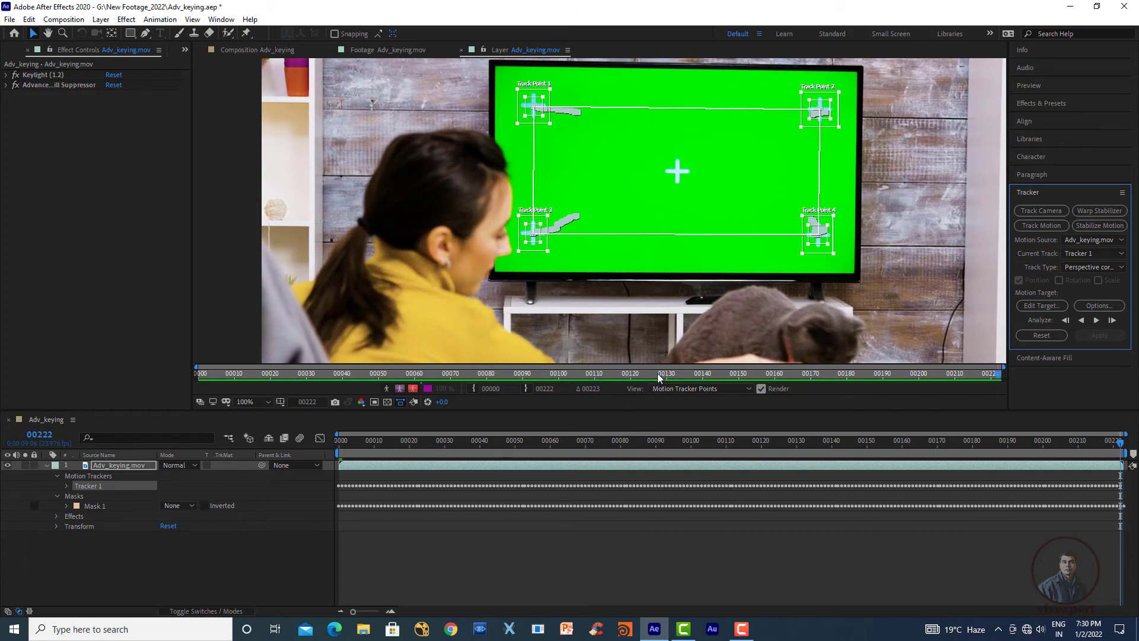
left_click_drag(659, 375, 620, 375)
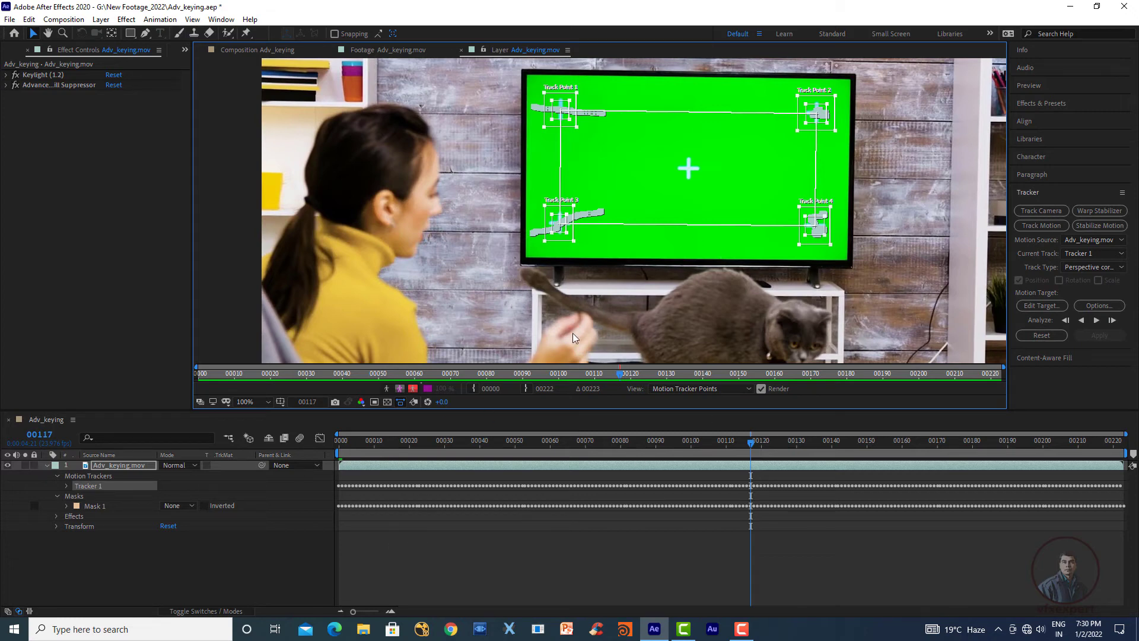
Step: Create a dark gray solid layer above the Adv_keying.mov layer
left_click(47, 465)
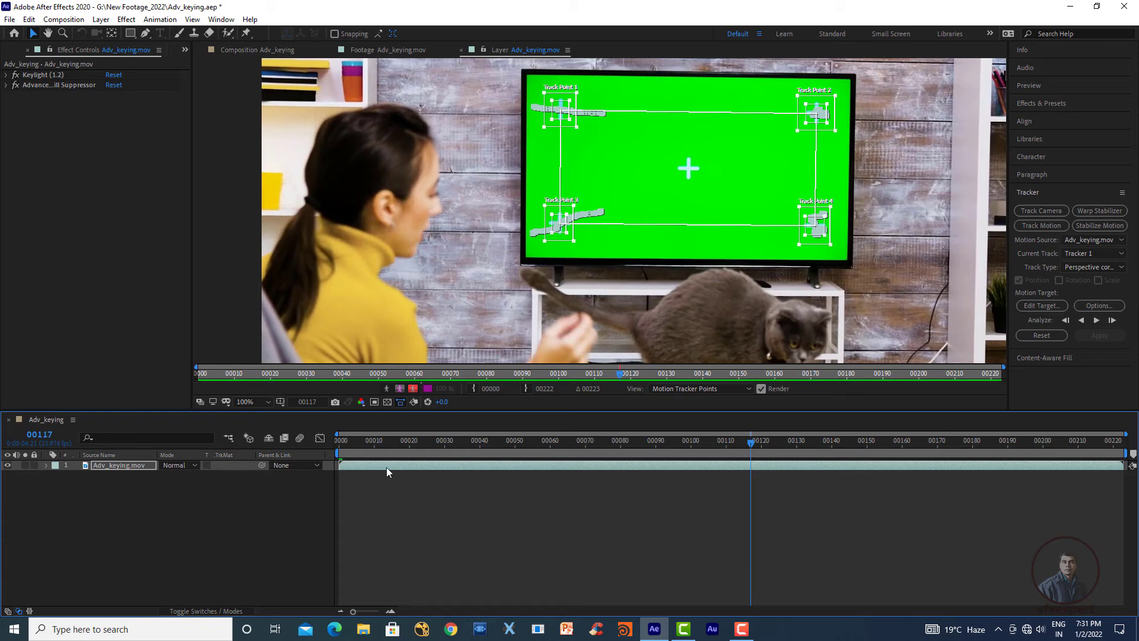
right_click(443, 537)
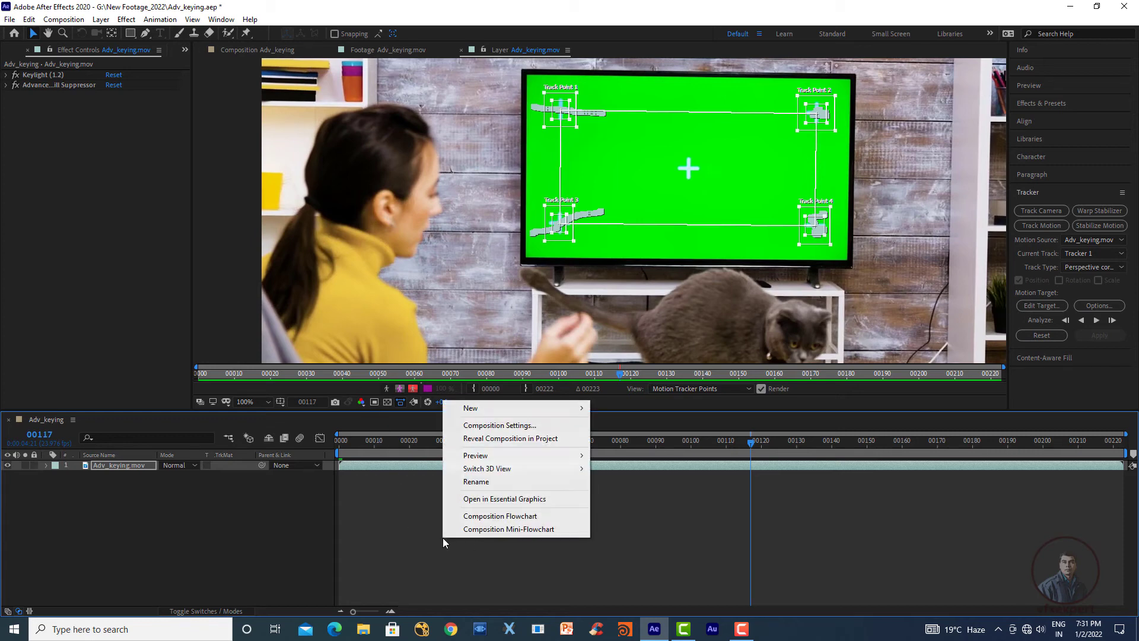
mouse_move(507, 414)
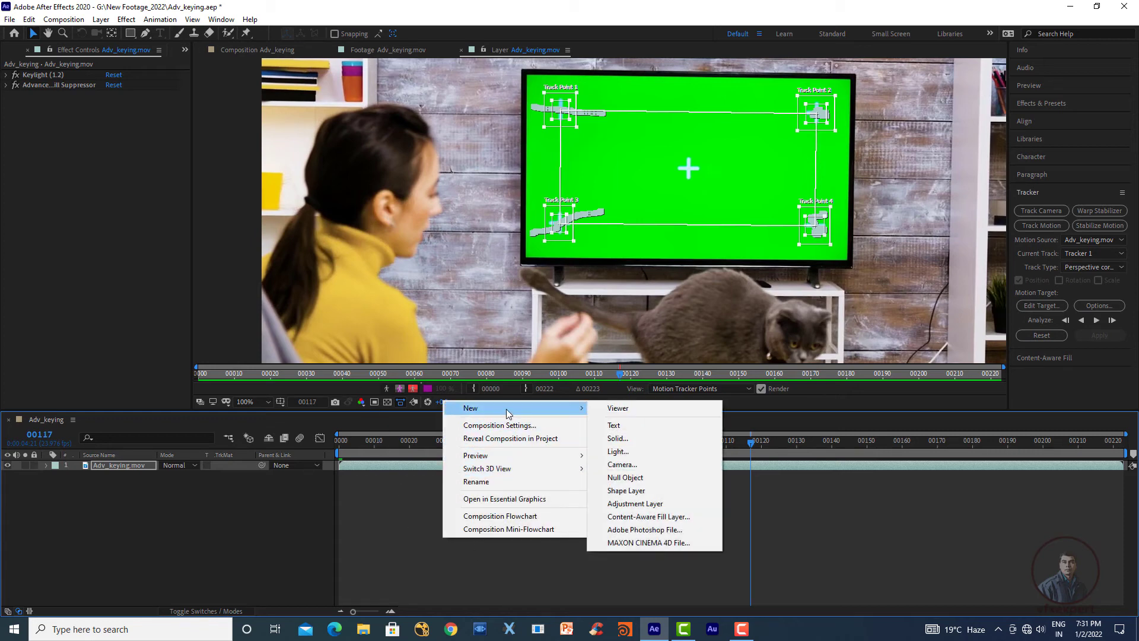
left_click(630, 439)
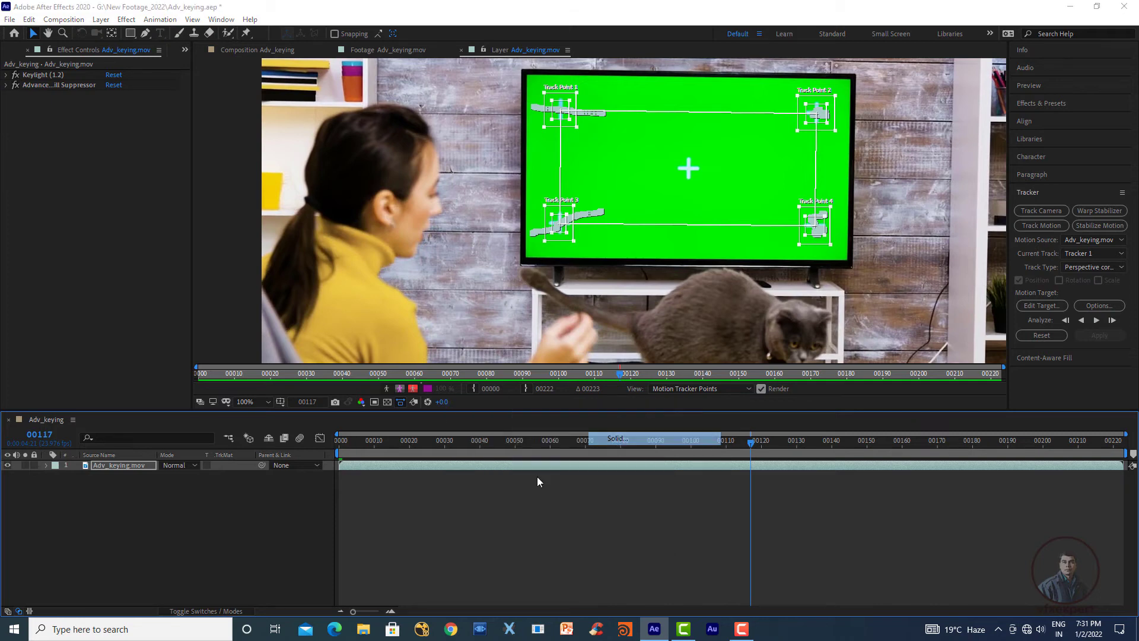
left_click(609, 420)
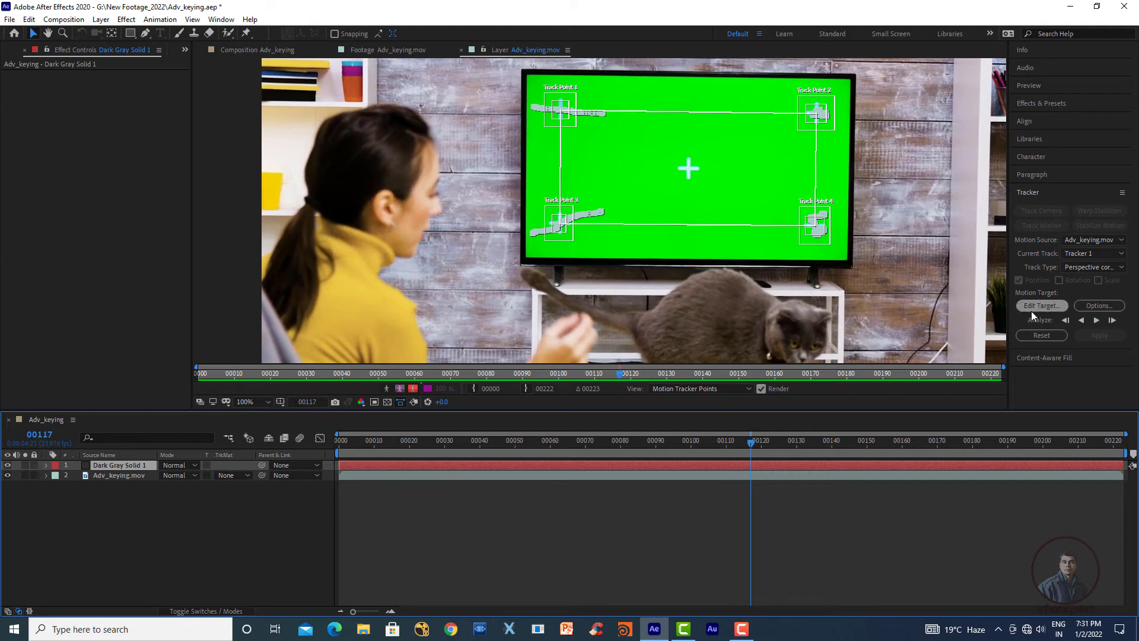
Step: Set the tracker's motion target to Dark Gray Solid 1 and apply the perspective corner pin track to it
left_click(1049, 307)
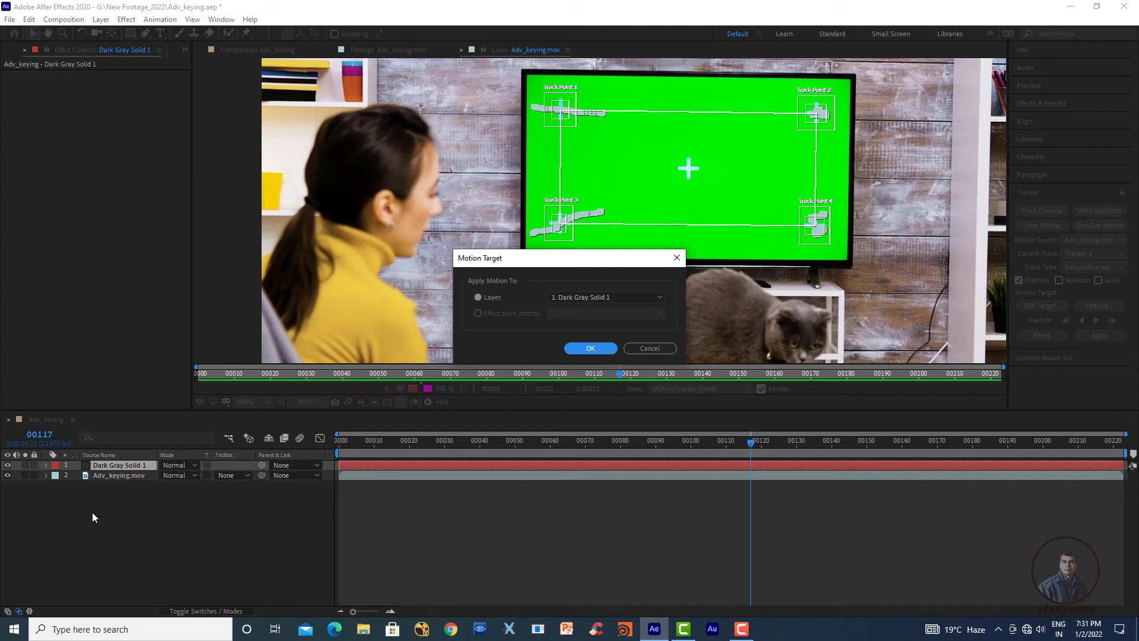
left_click(593, 348)
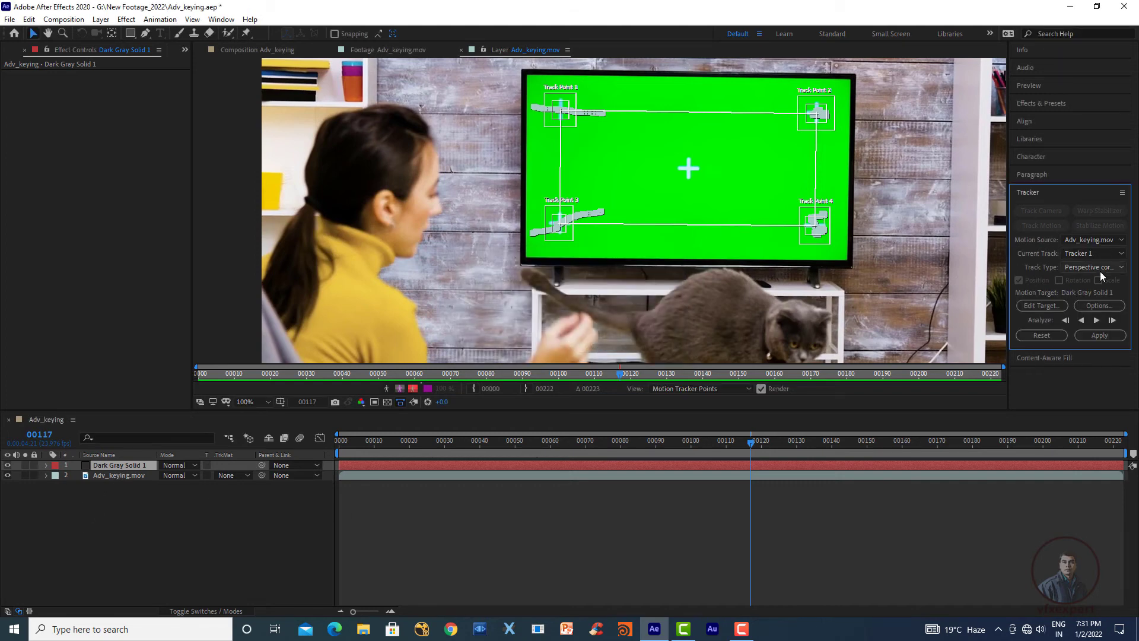
left_click(1105, 337)
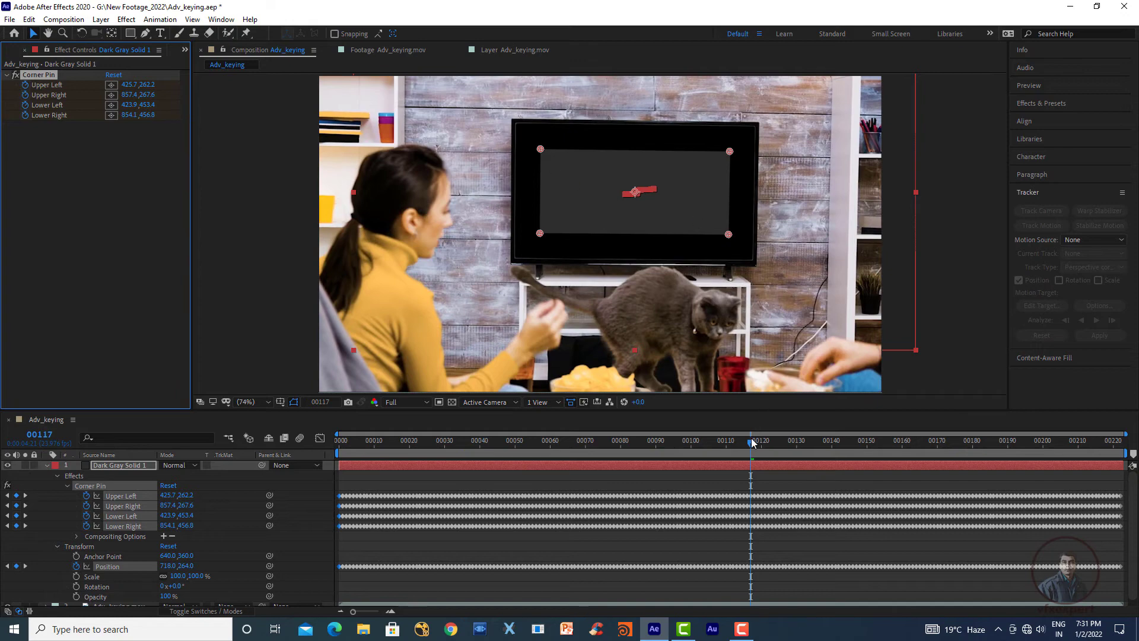
Step: Scrub to frame 115 to check the corner-pinned solid on the TV screen, and reselect Dark Gray Solid 1 with its properties collapsed
left_click_drag(602, 461, 742, 482)
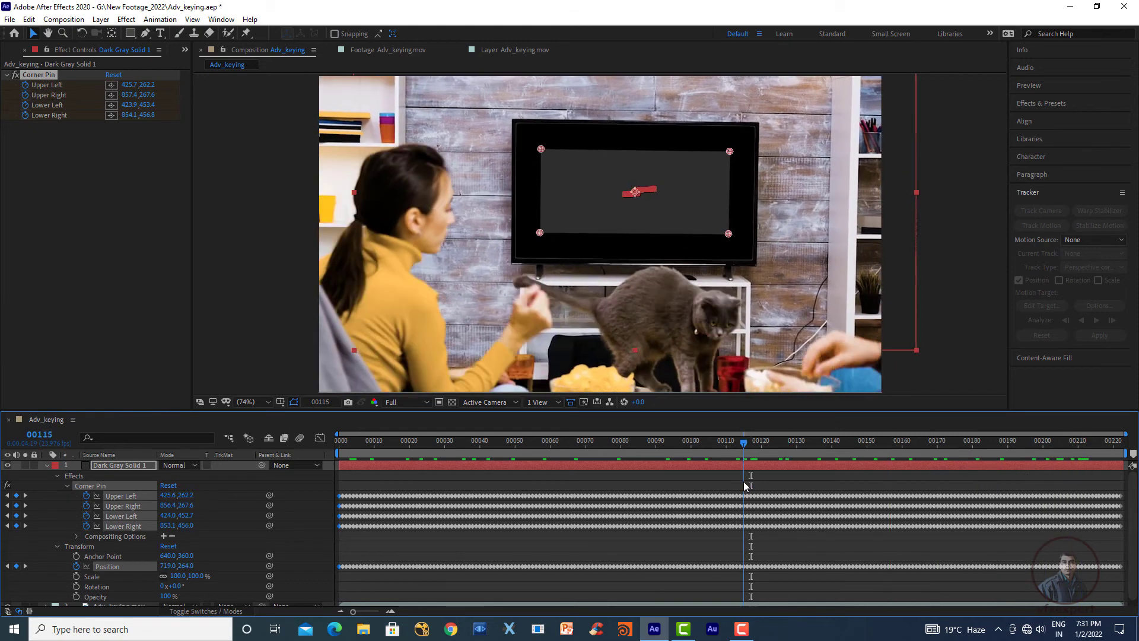
left_click(47, 465)
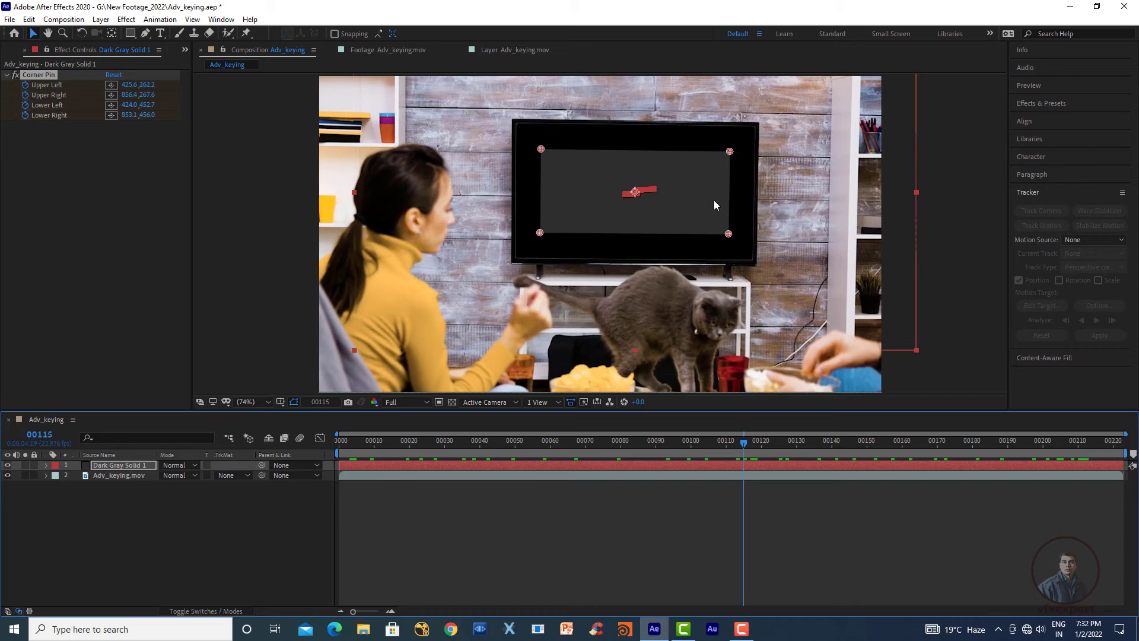
left_click(389, 518)
left_click(133, 465)
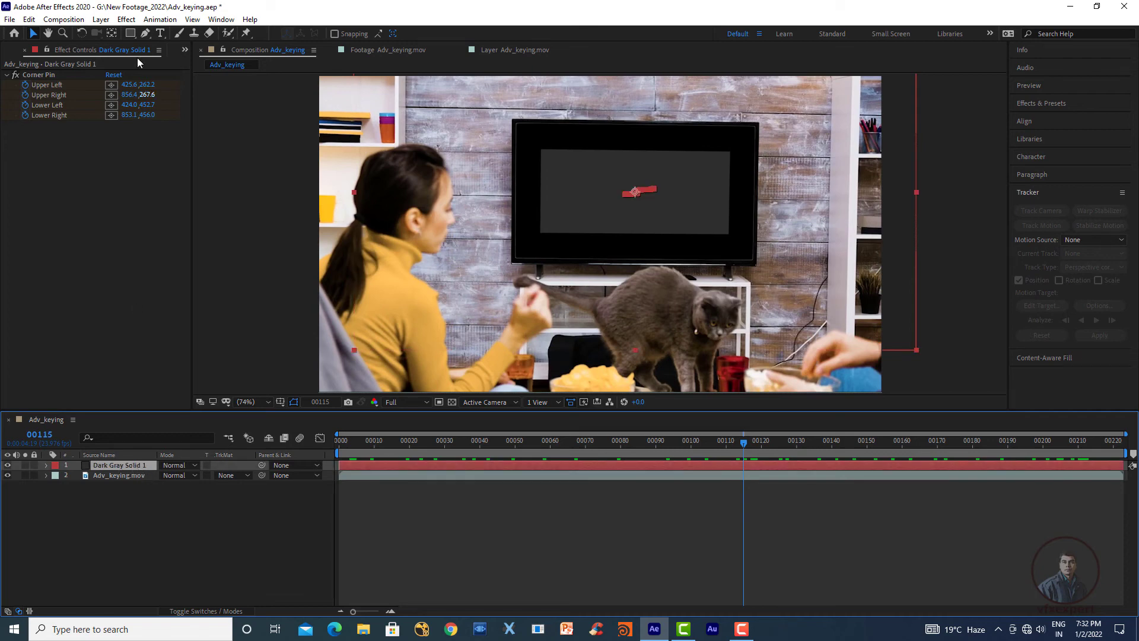
Step: Pre-compose Dark Gray Solid 1 as Dark Gray Solid 1 Comp 1, leaving all attributes in Adv_keying
left_click(100, 19)
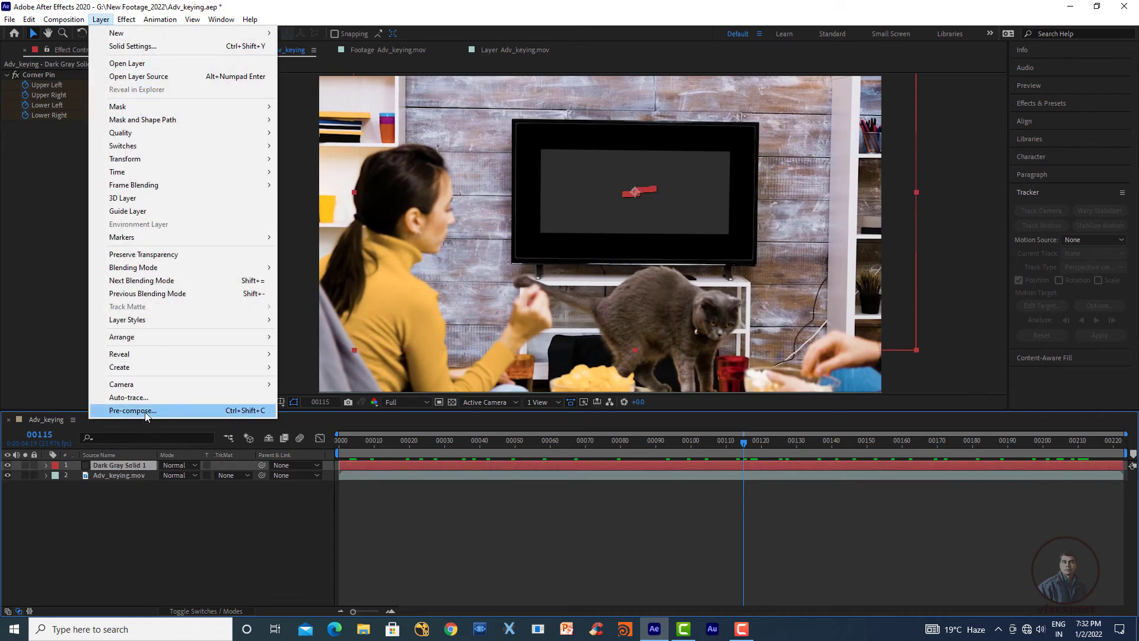
left_click(132, 411)
left_click(475, 265)
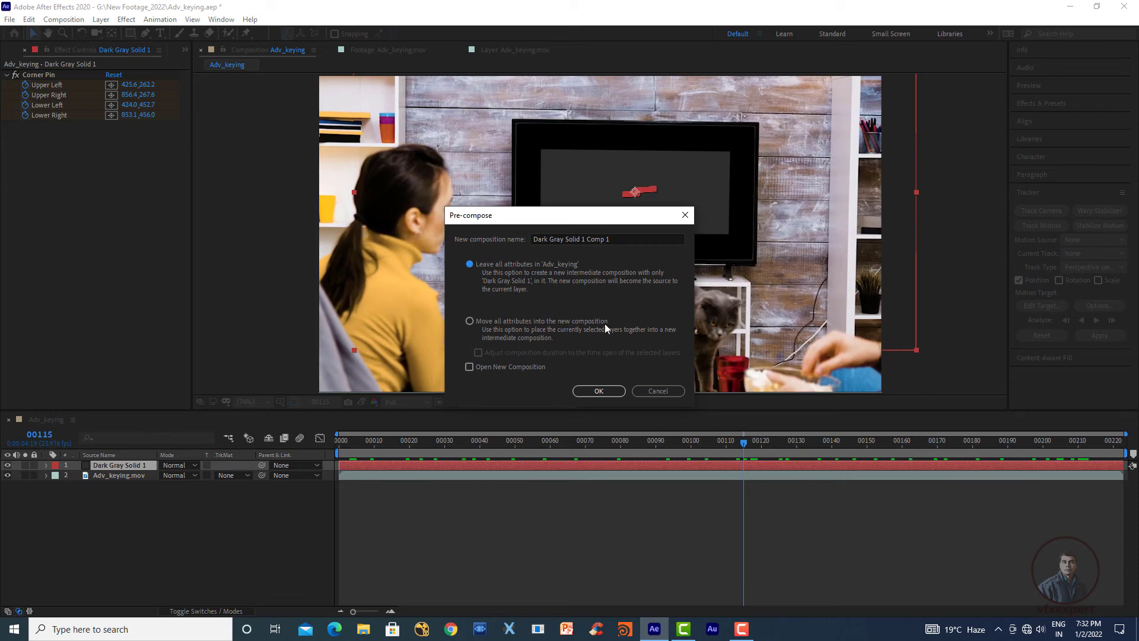
left_click(598, 391)
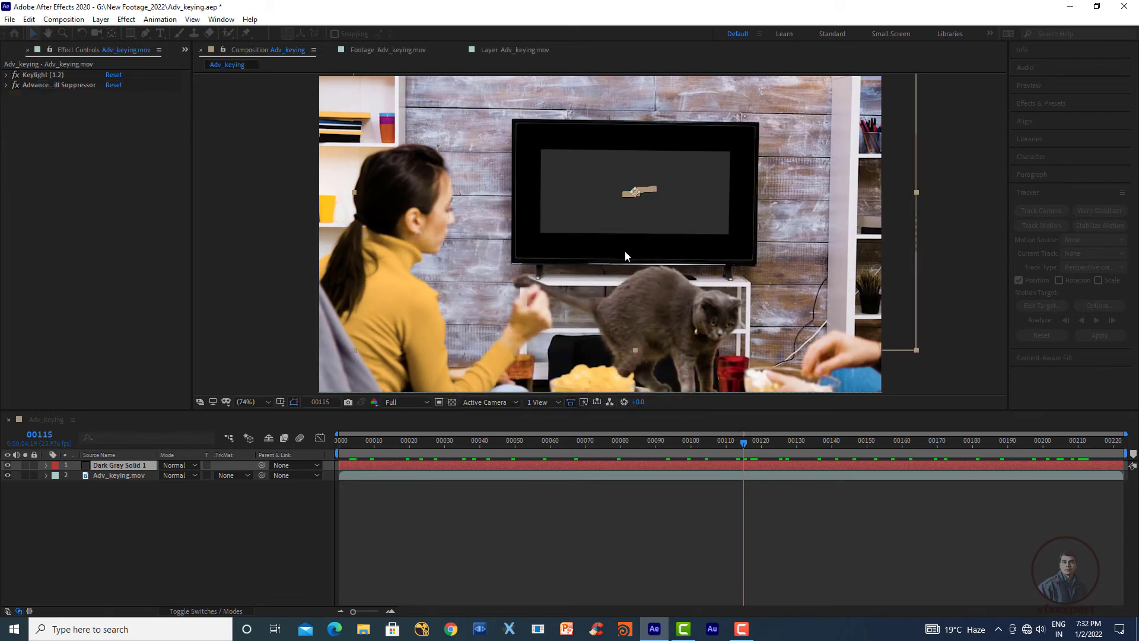
Step: Open Dark Gray Solid 1 Comp 1 and place the production ID-3770017.mp4 footage above the solid
double_click(137, 466)
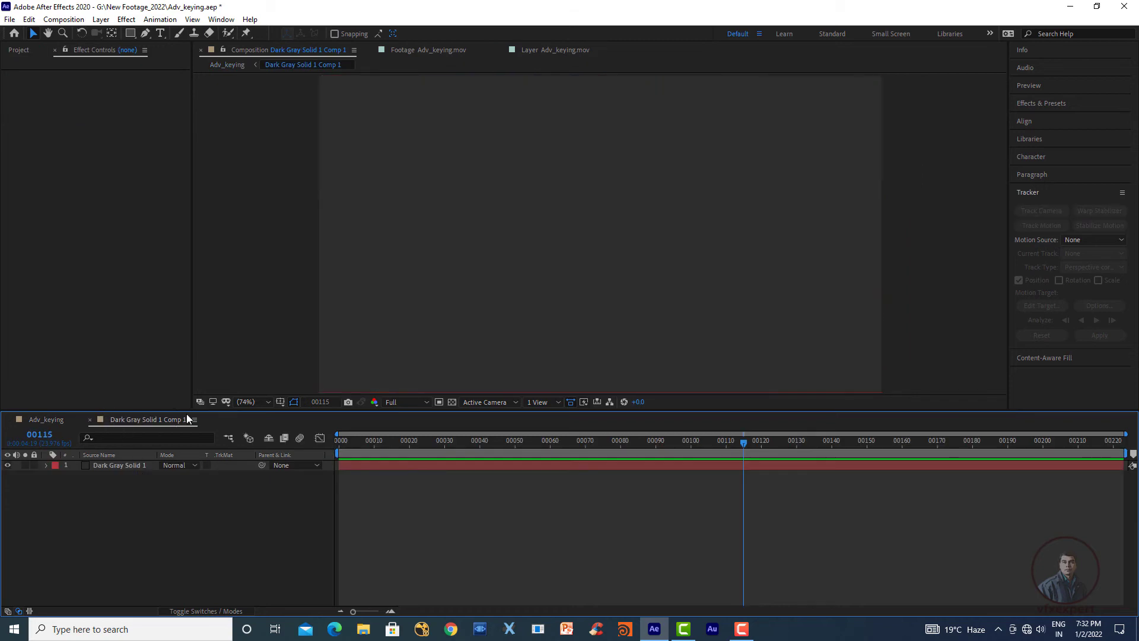
left_click(19, 50)
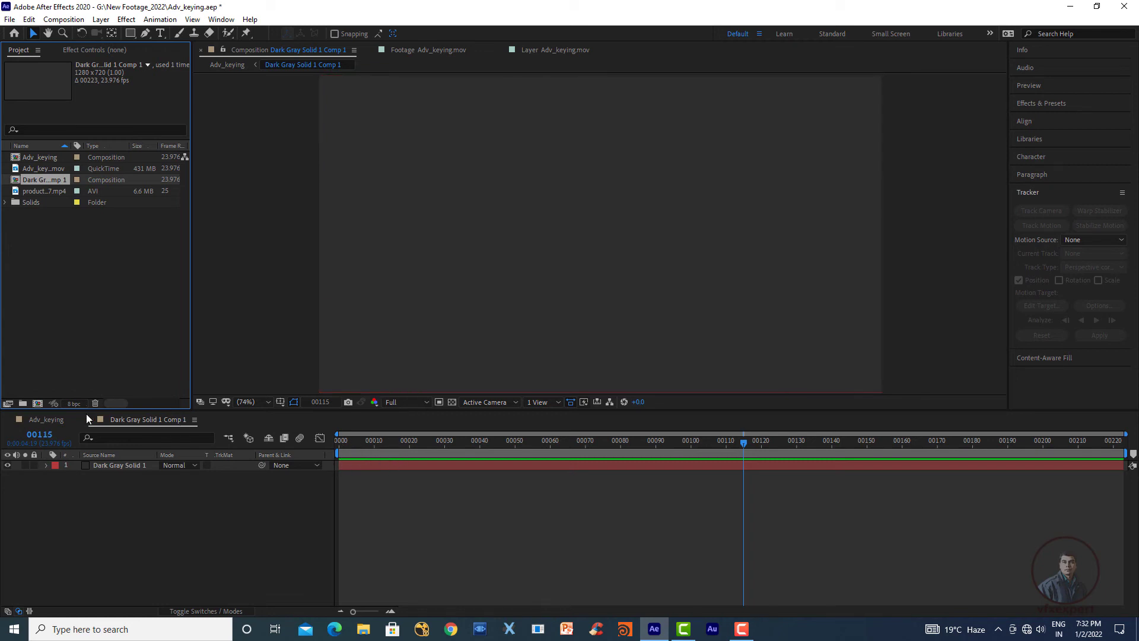
left_click(51, 418)
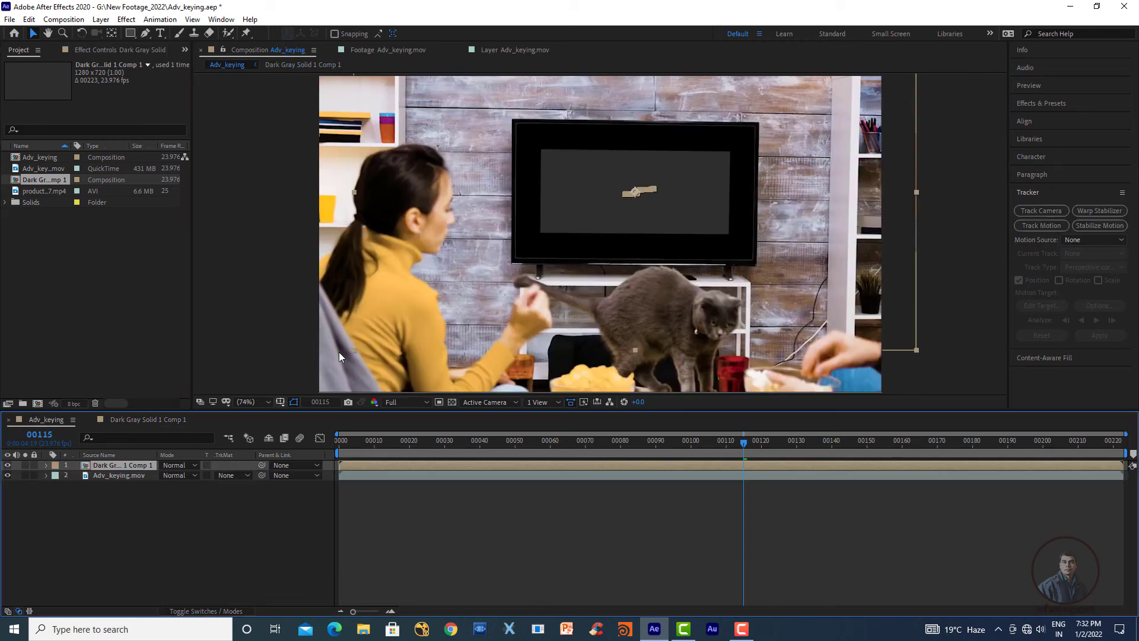
left_click(153, 419)
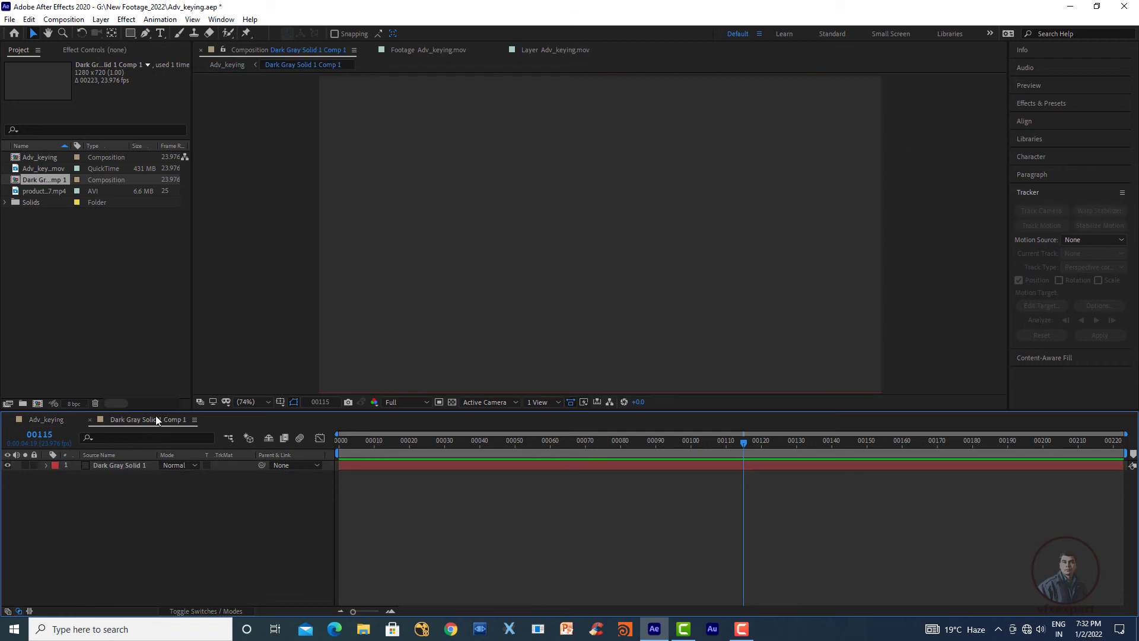
left_click(33, 190)
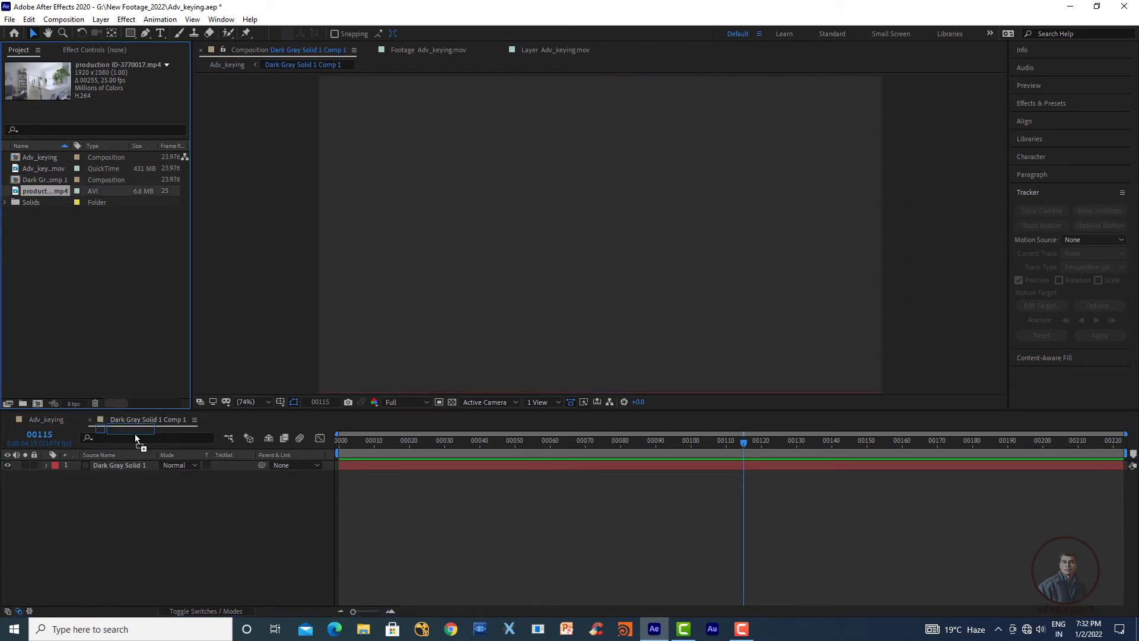
left_click_drag(134, 433, 138, 464)
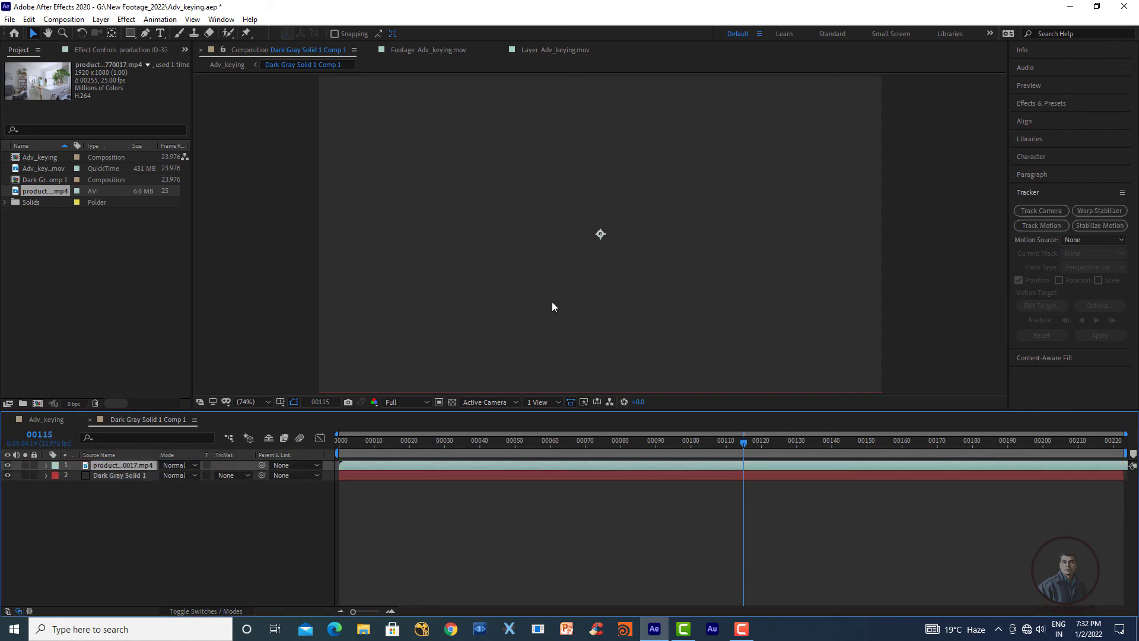
Step: Fit the production footage layer to the composition size
key("comma")
key("comma")
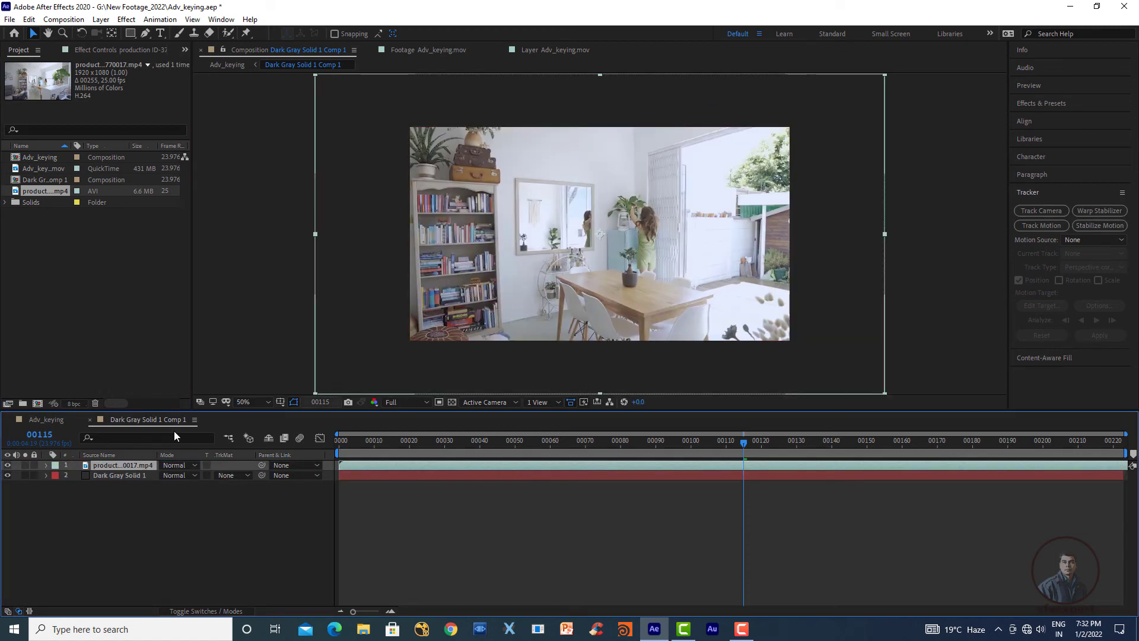
right_click(145, 465)
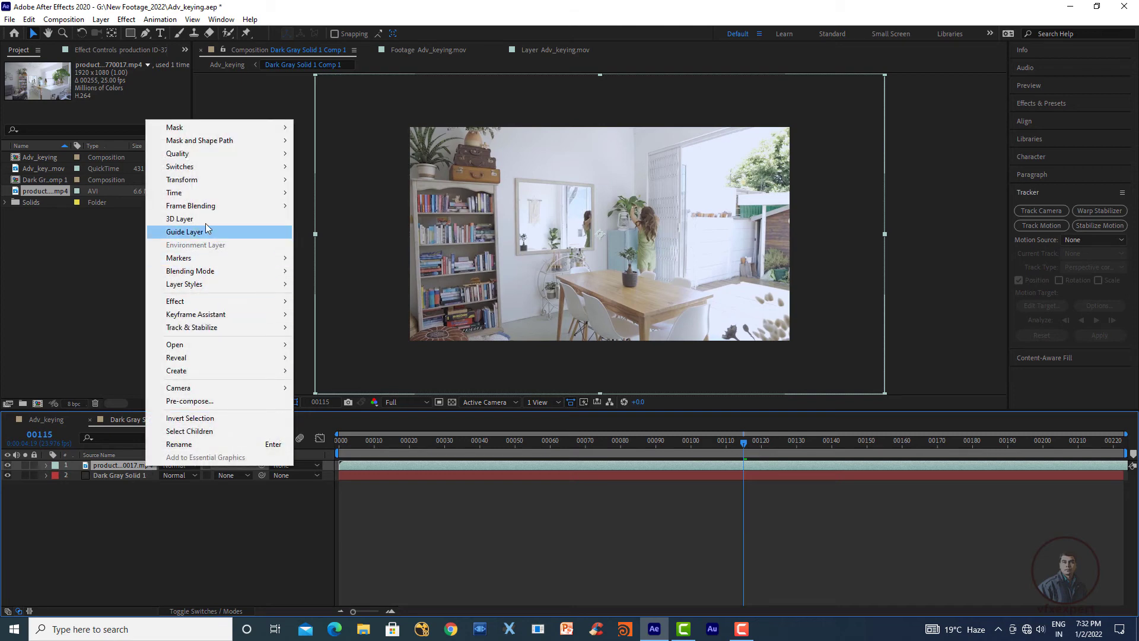
mouse_move(233, 184)
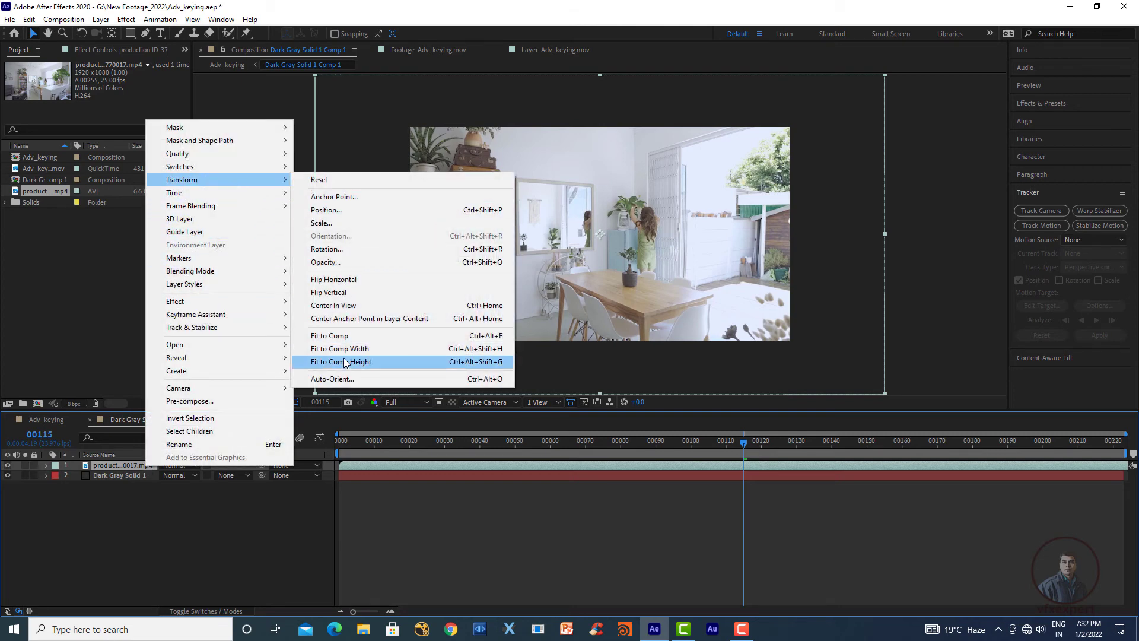
left_click(330, 335)
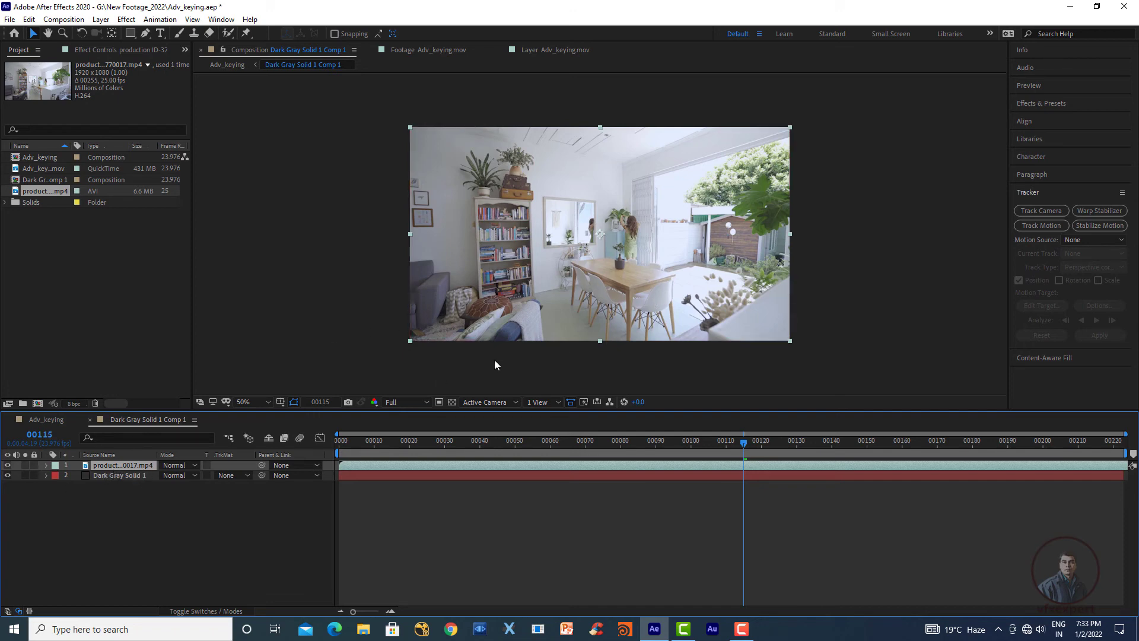
Step: Scale the production footage layer to 84.7% and move it slightly upward in the frame
key("s")
mouse_move(177, 475)
left_mouse_down()
mouse_move(198, 475)
mouse_move(185, 475)
left_mouse_up()
left_click_drag(729, 315, 726, 297)
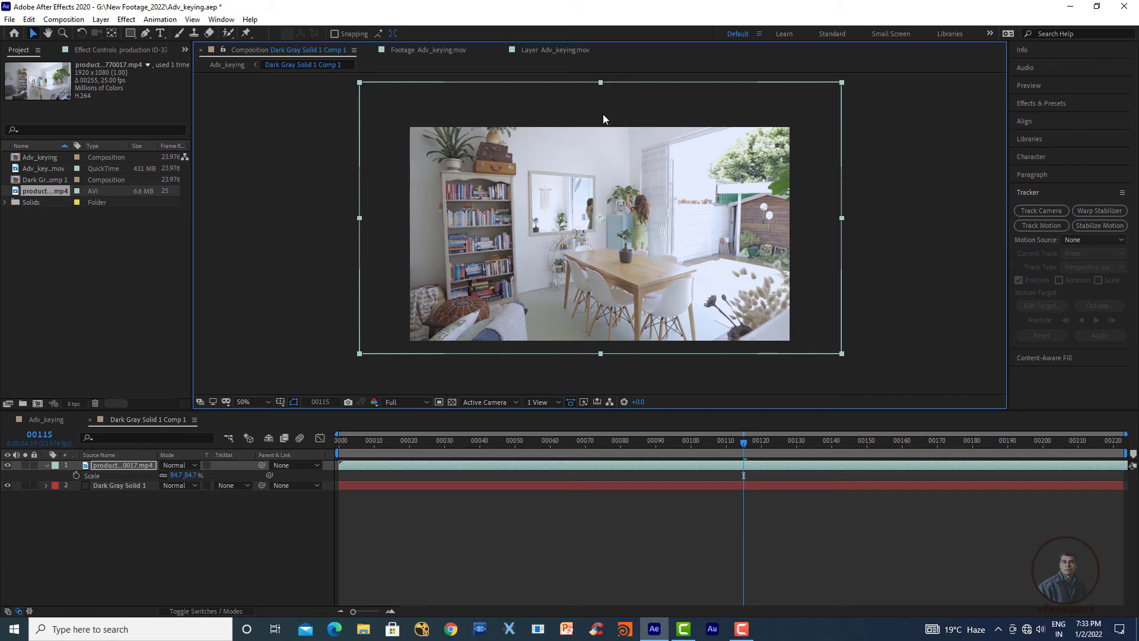
Step: Return to the Adv_keying composition, preview the tracked footage on the TV from frame 0, and scrub back to frame 12
left_click(51, 423)
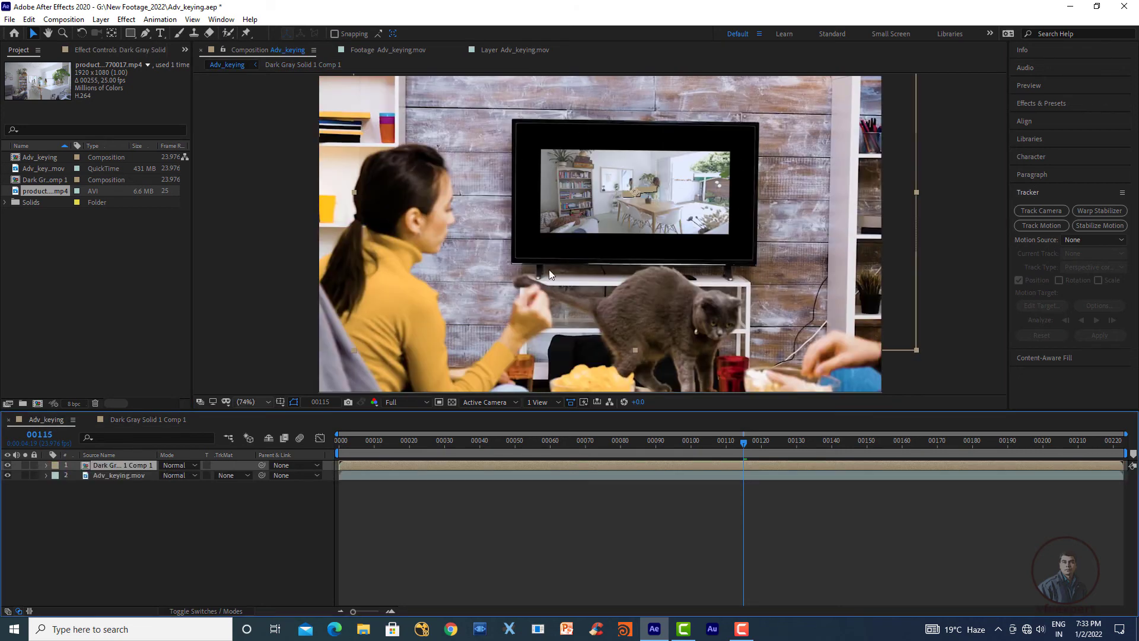
left_click(474, 523)
left_click_drag(745, 447, 312, 460)
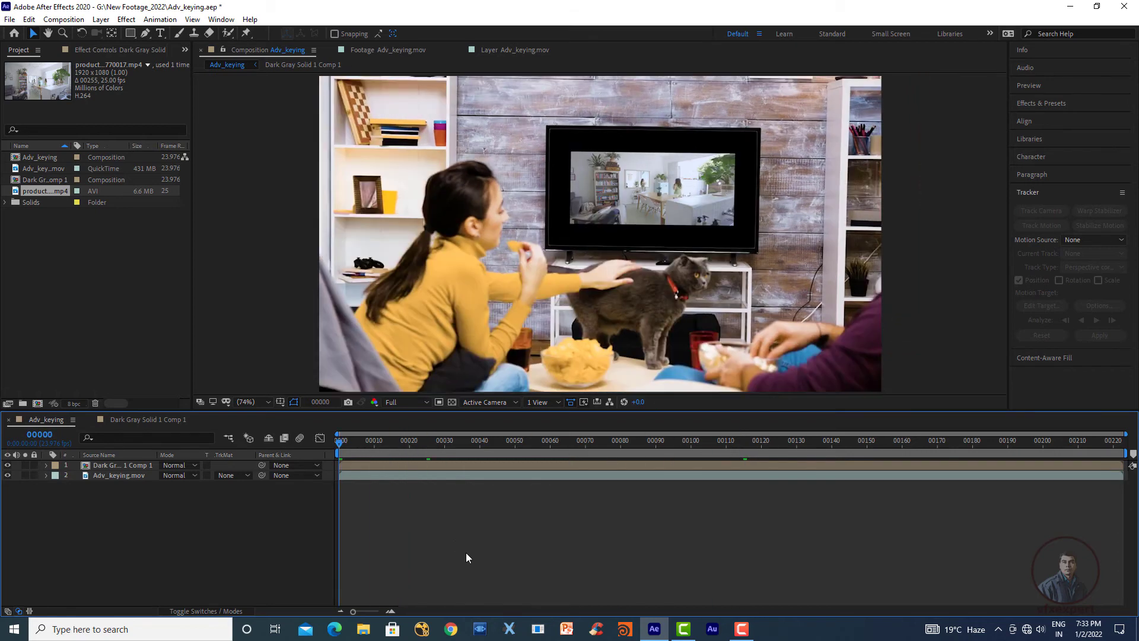
key("space")
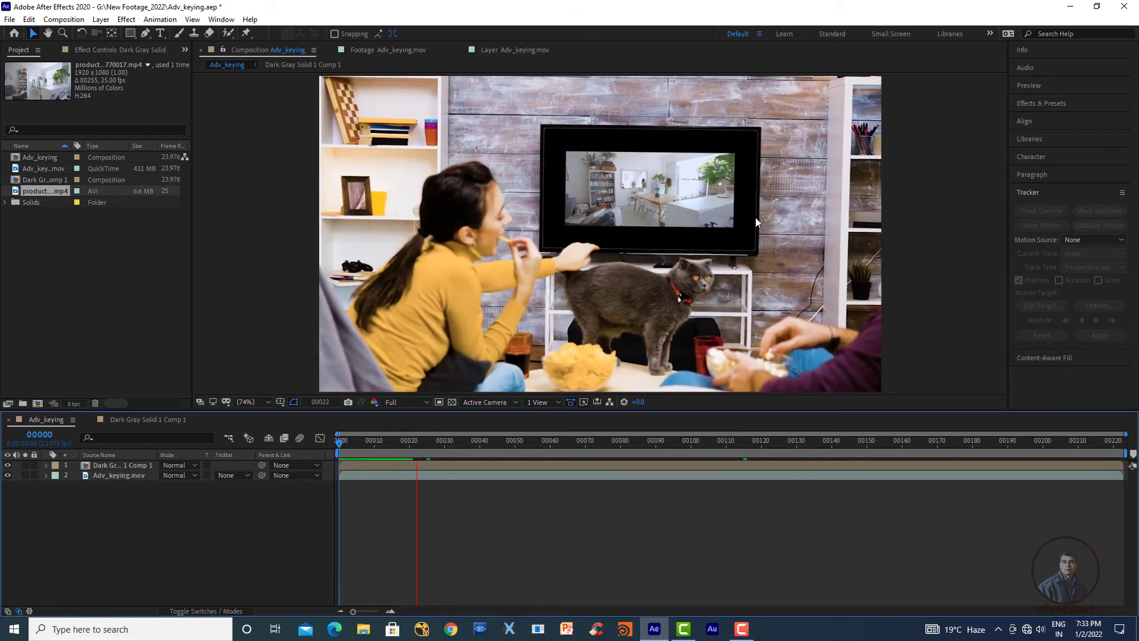
key("space")
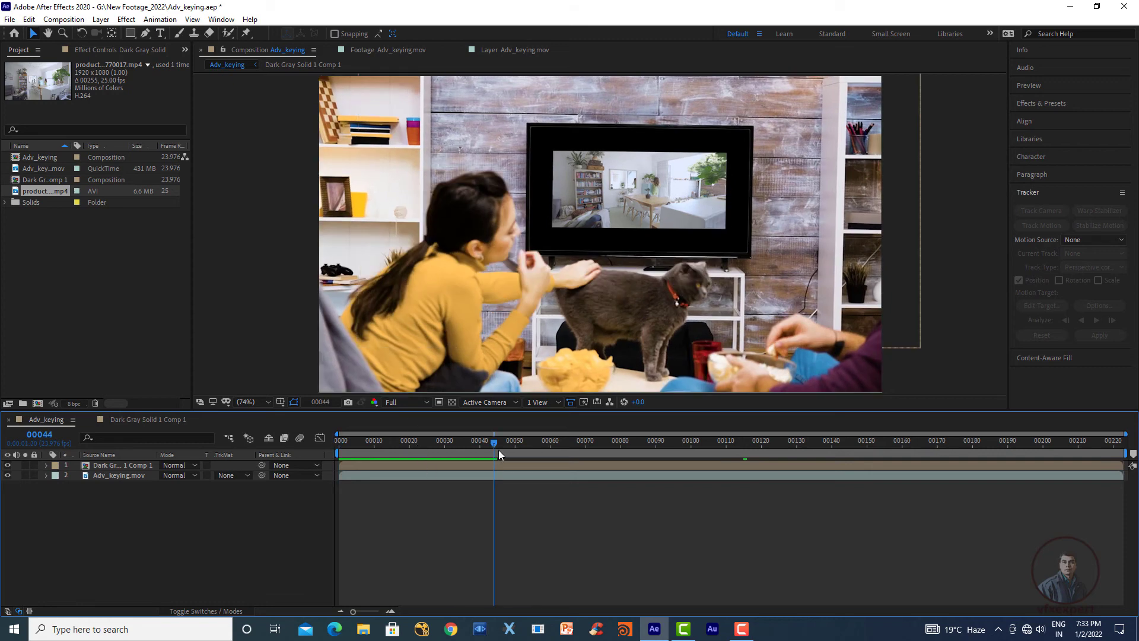
left_click_drag(499, 450, 381, 450)
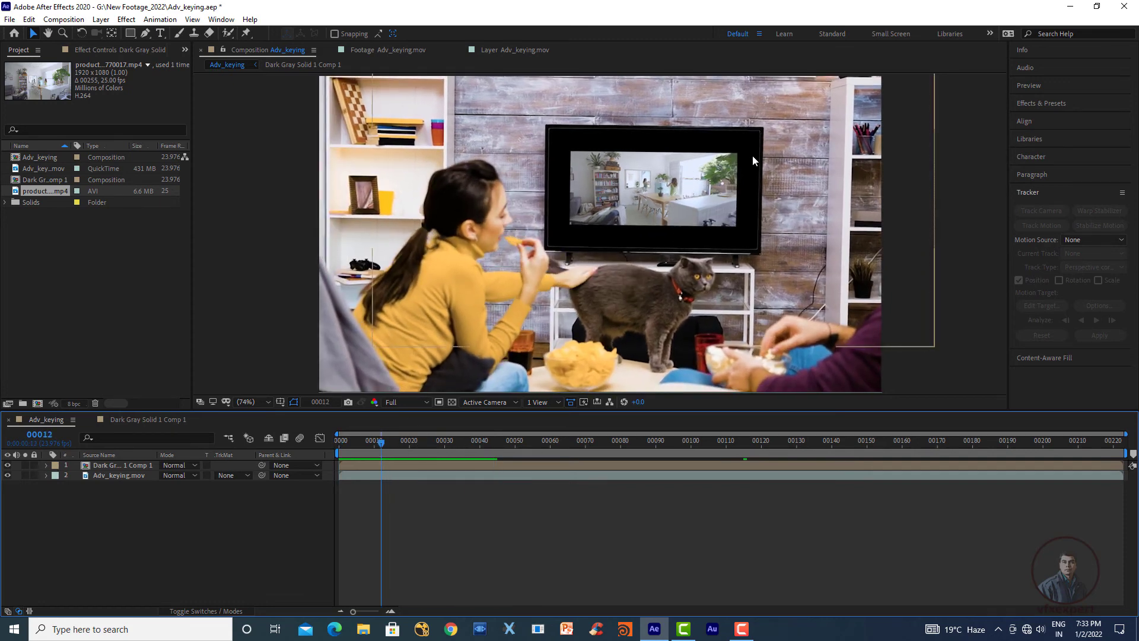
Step: Compare the track points on the Adv_keying.mov layer with the TV edges in the composition at frame 21
left_click(515, 50)
left_click(412, 453)
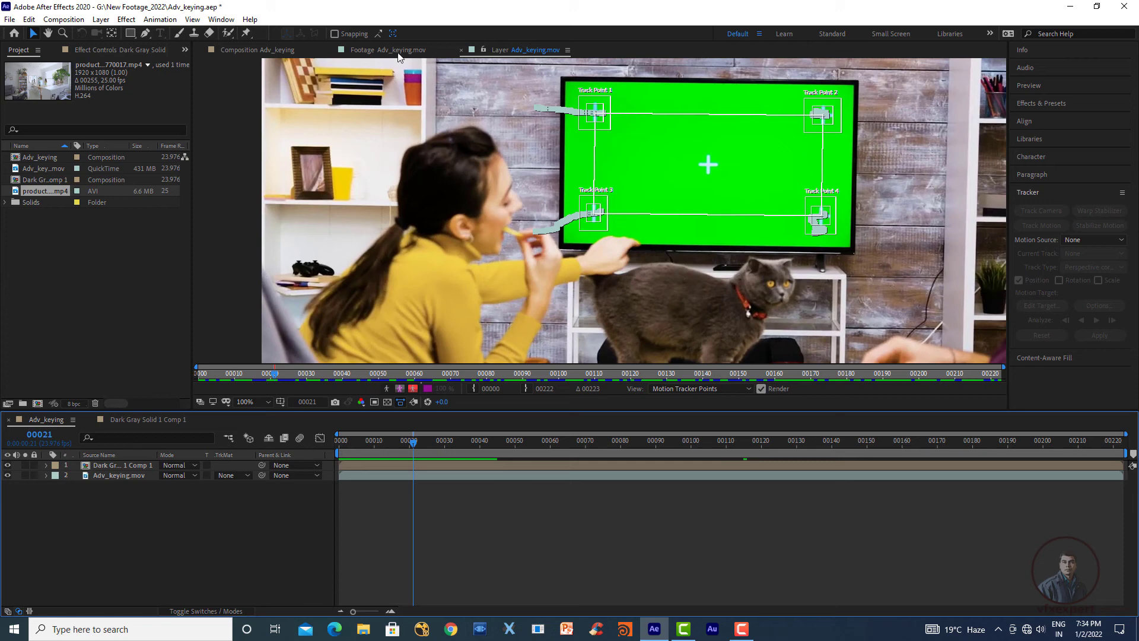
left_click(258, 52)
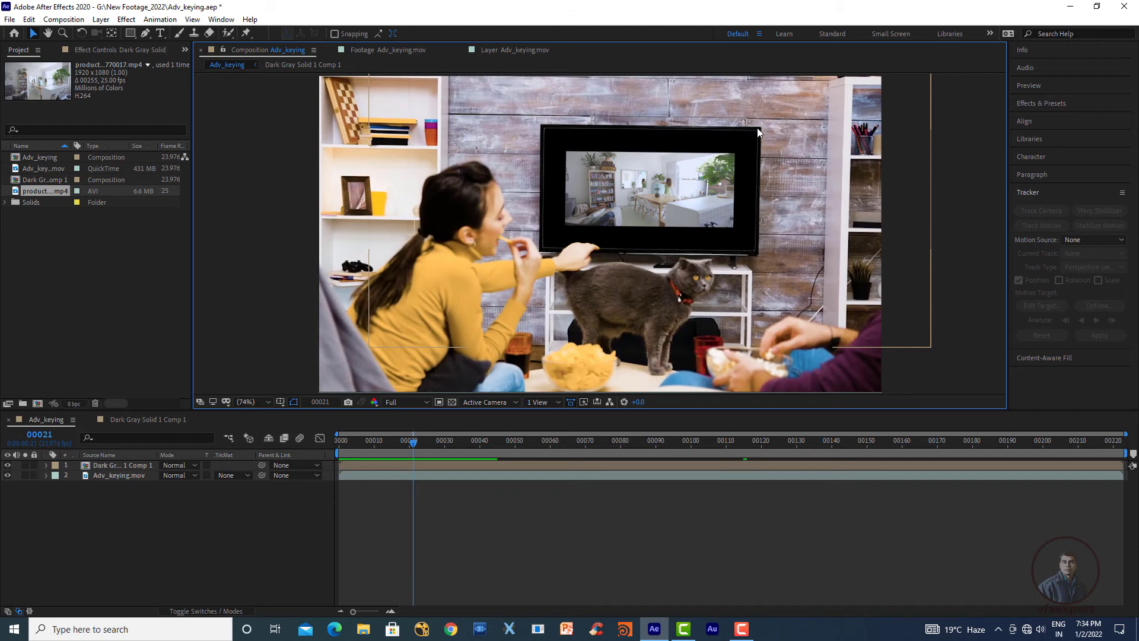
scroll(758, 132, "up", 1)
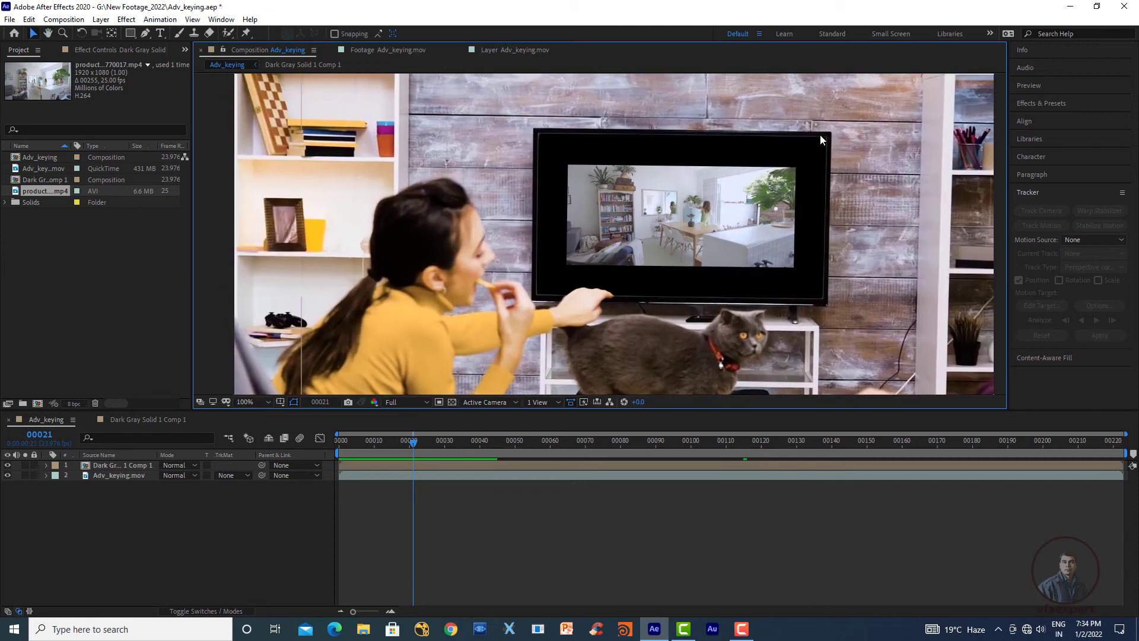
scroll(650, 236, "down", 2)
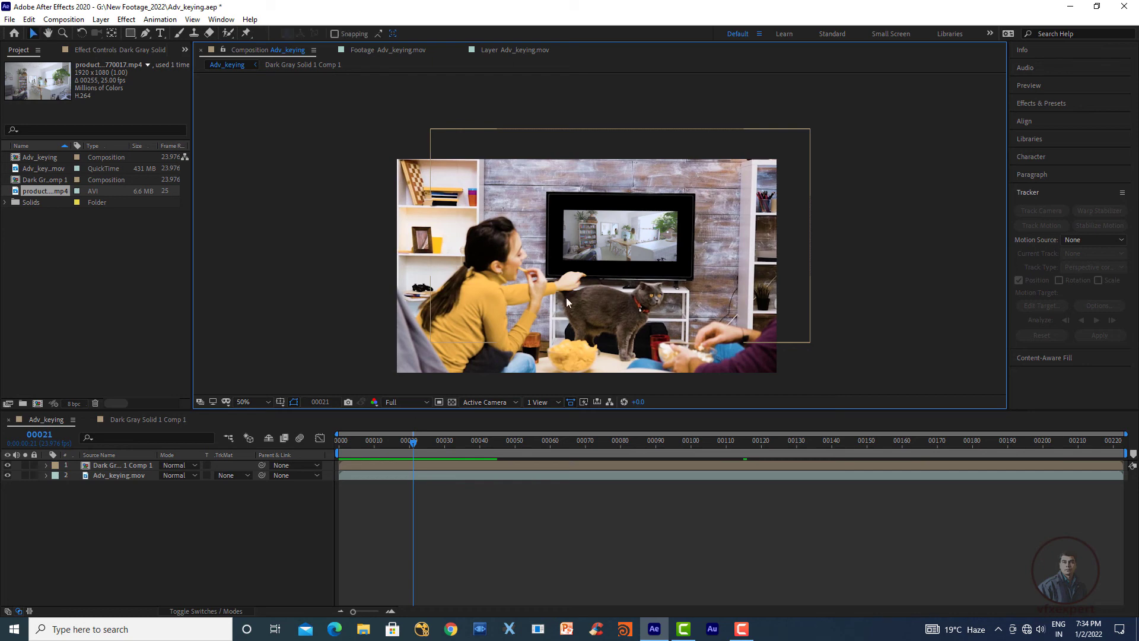
Step: Inspect the tracked Corner Pin effect and its corner handles on the Dark Gray Solid 1 Comp 1 layer
left_click(140, 467)
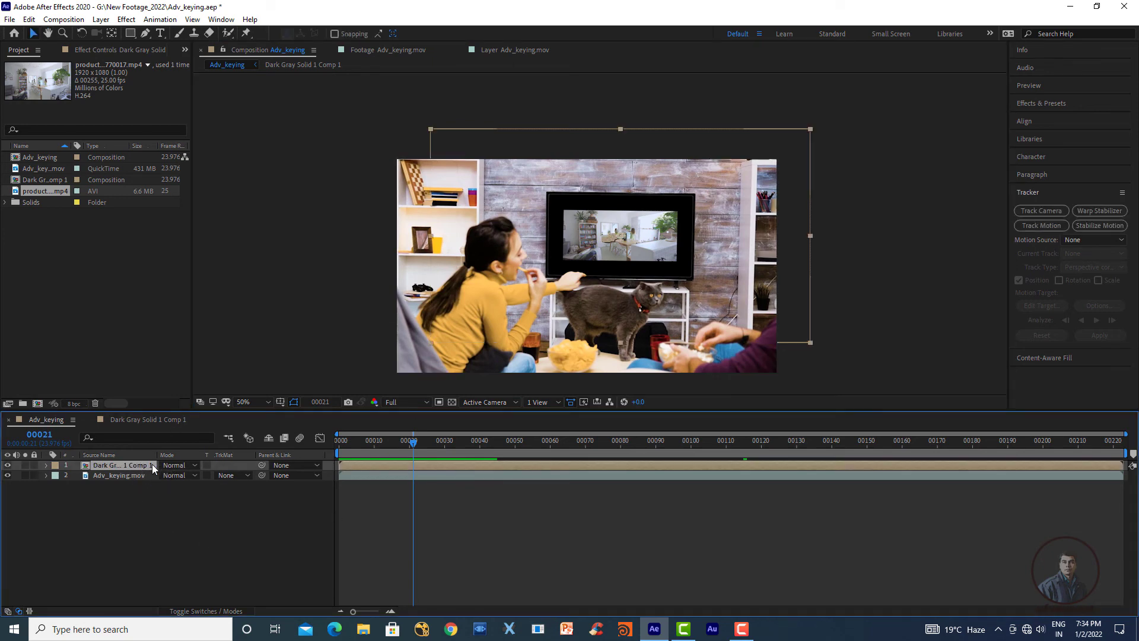
left_click(105, 51)
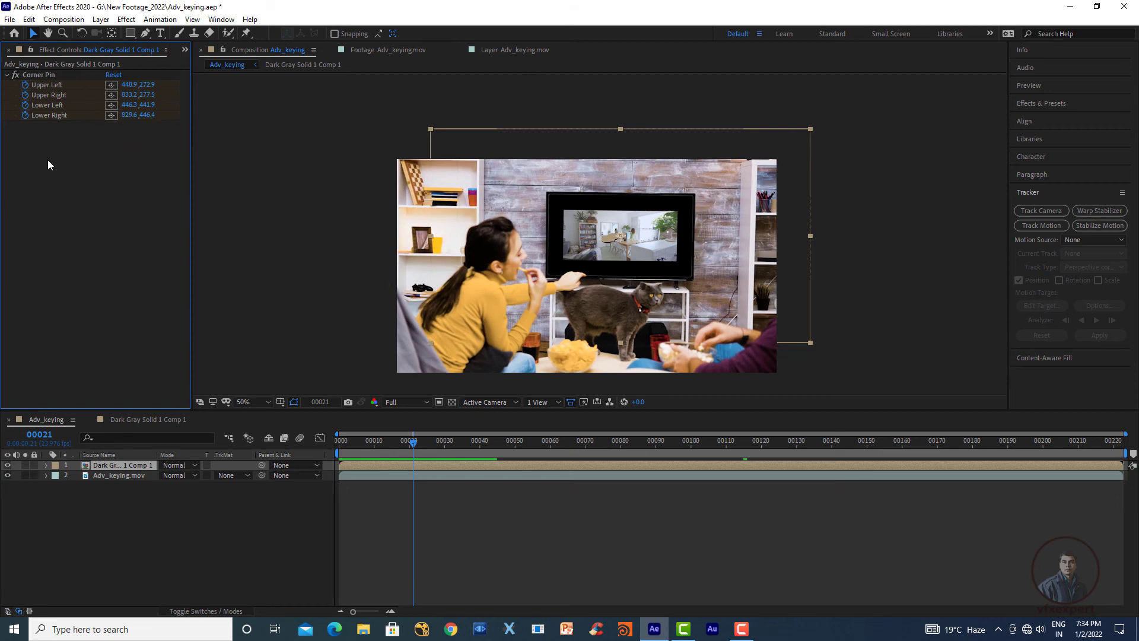
left_click(48, 75)
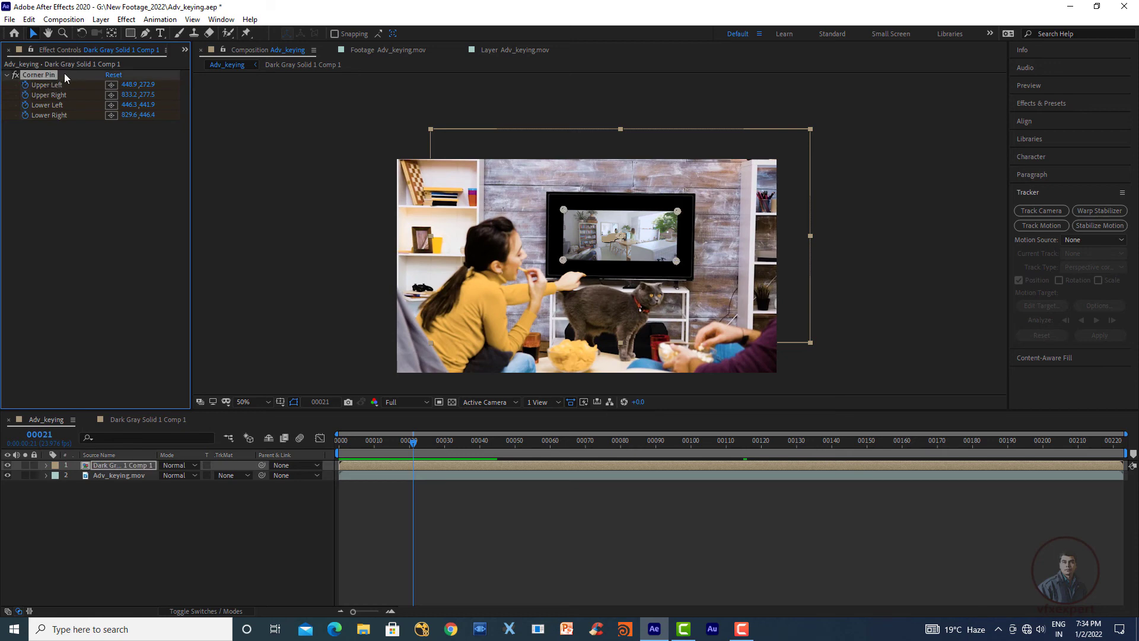
left_click(102, 148)
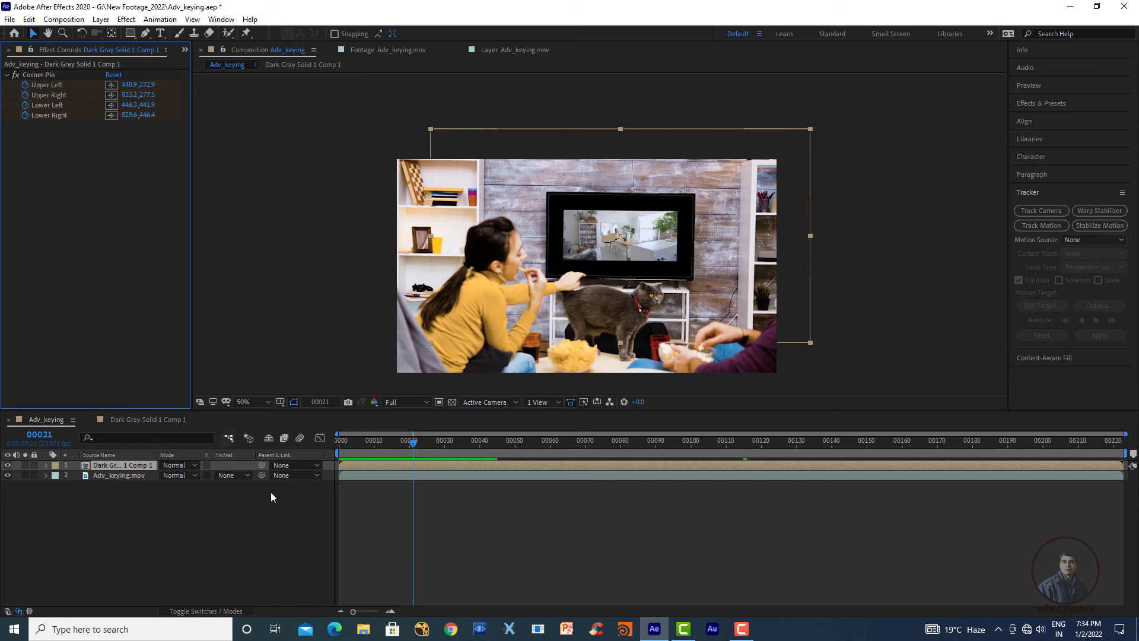
Step: Add a second Corner Pin effect to Dark Gray Solid 1 Comp 1 and place it above the tracked one
left_click(349, 468)
left_click(126, 19)
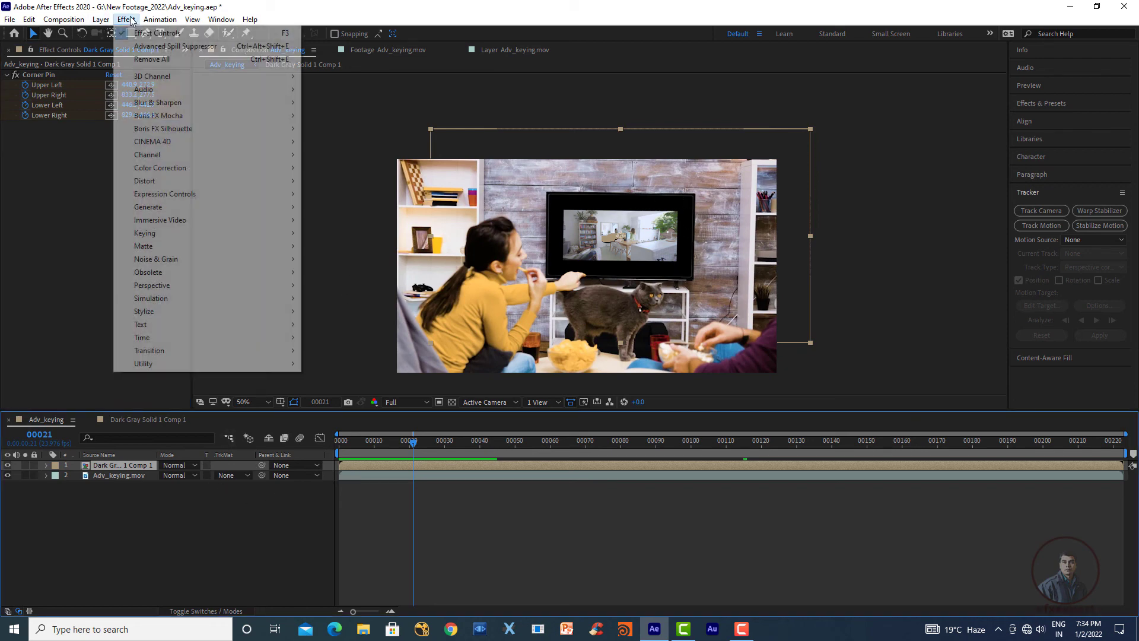
mouse_move(222, 182)
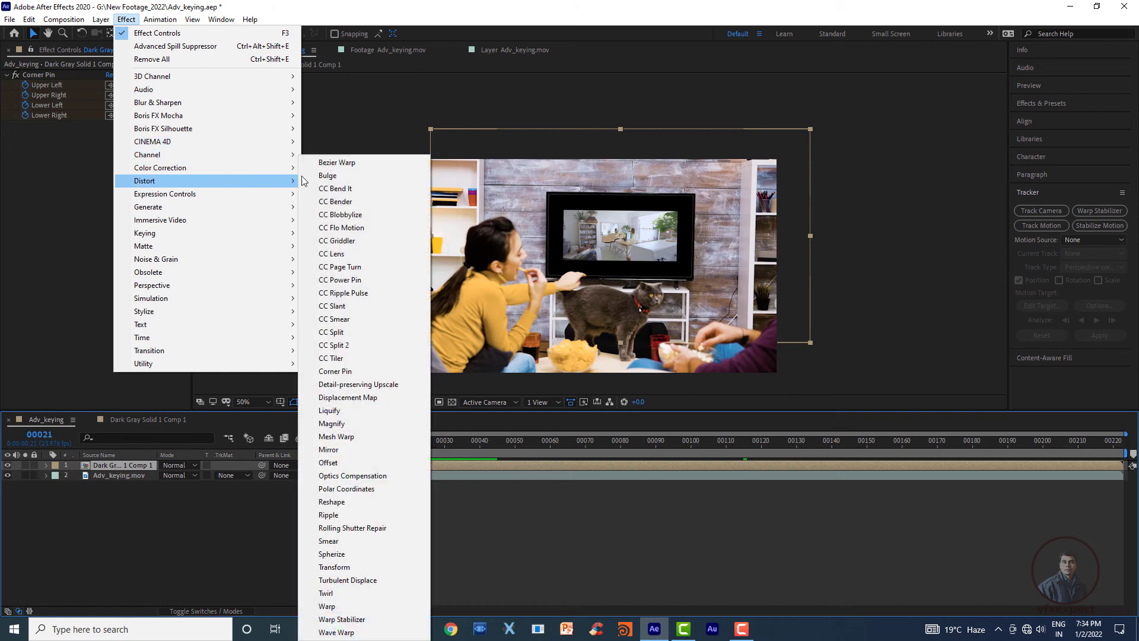
left_click(348, 374)
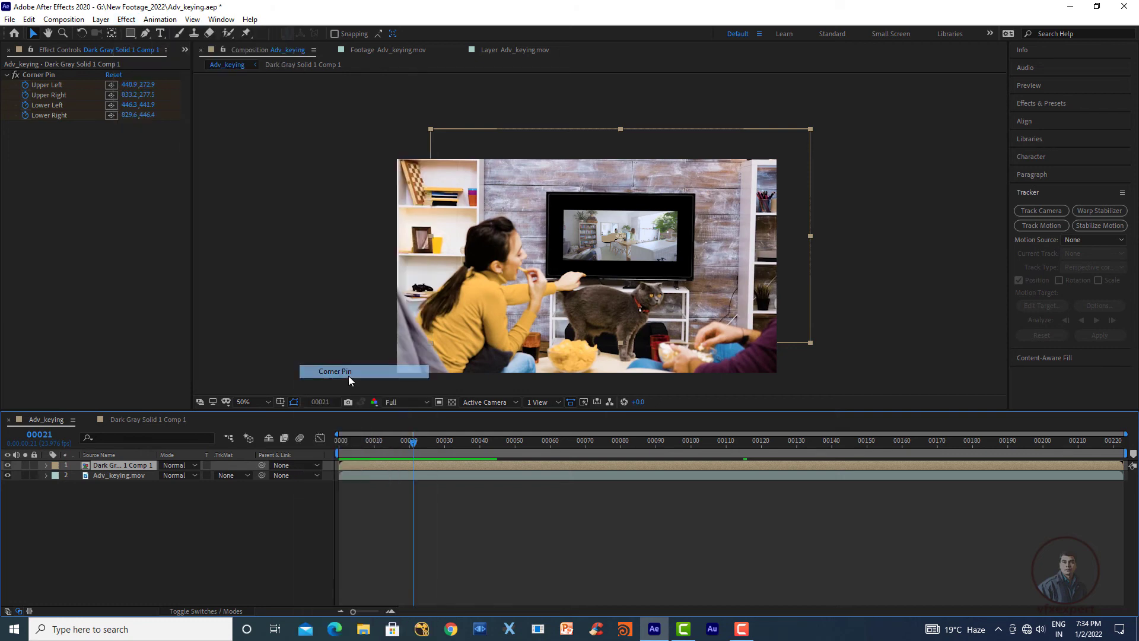
left_click(7, 76)
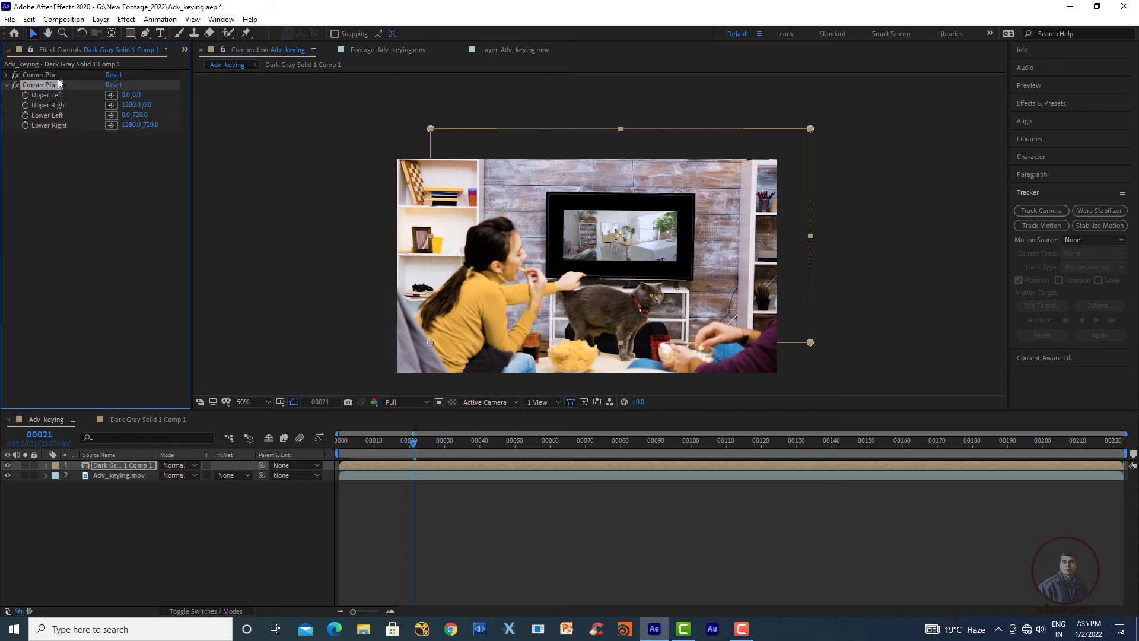
left_click_drag(47, 89, 53, 73)
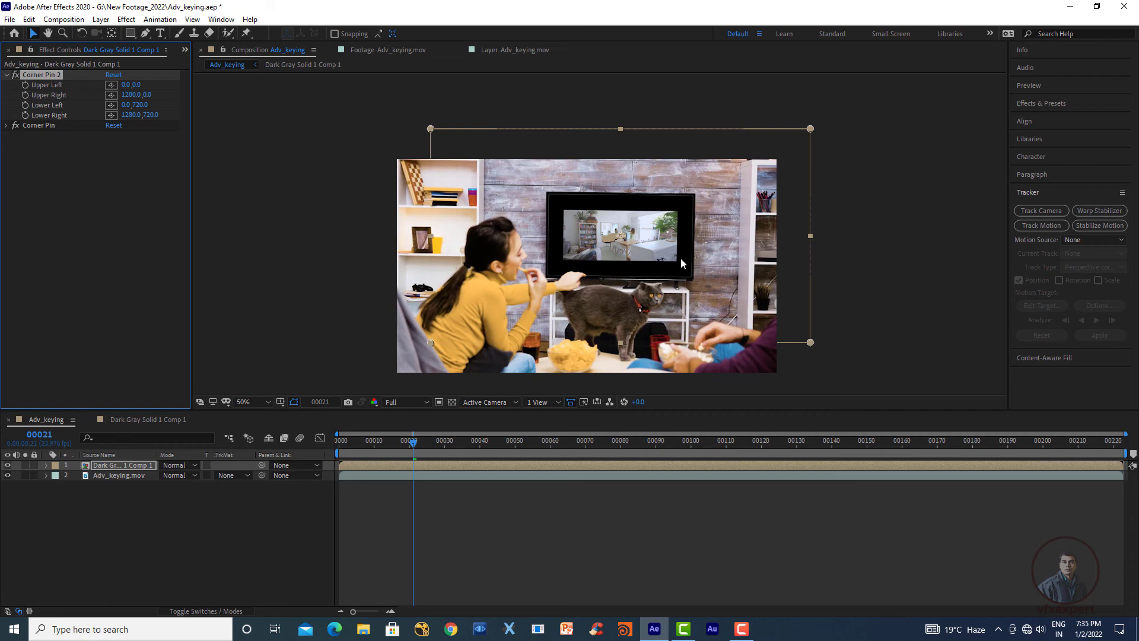
Step: Pull the upper-left corner of Corner Pin 2 on Dark Gray Solid 1 Comp 1 outward to about -171, -221 to meet the TV frame
left_click(45, 126)
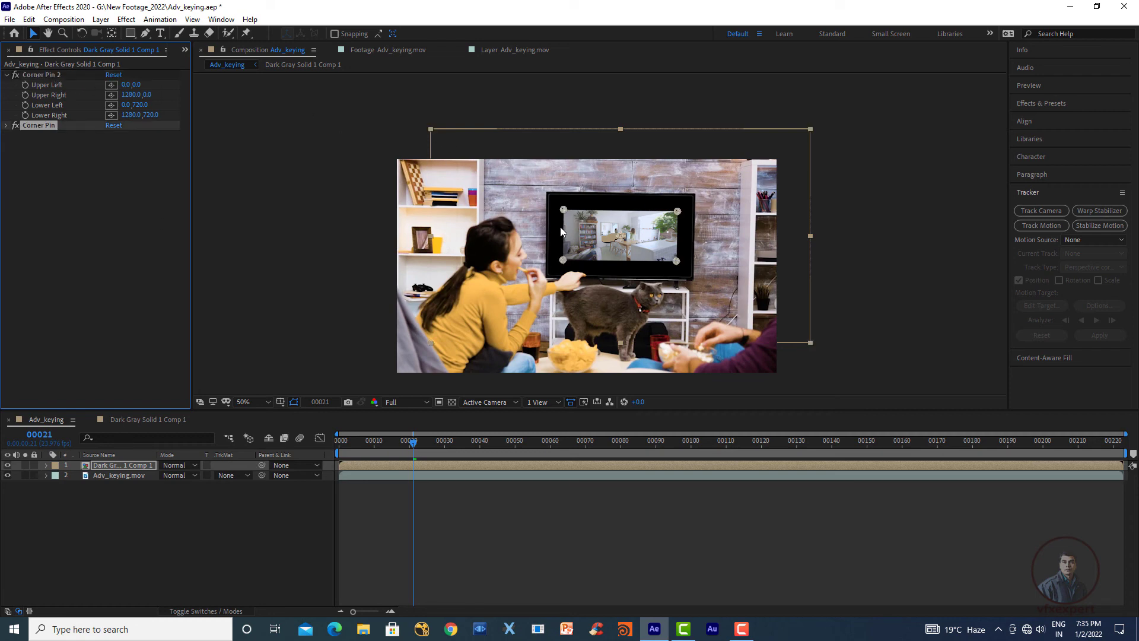
left_click(119, 466)
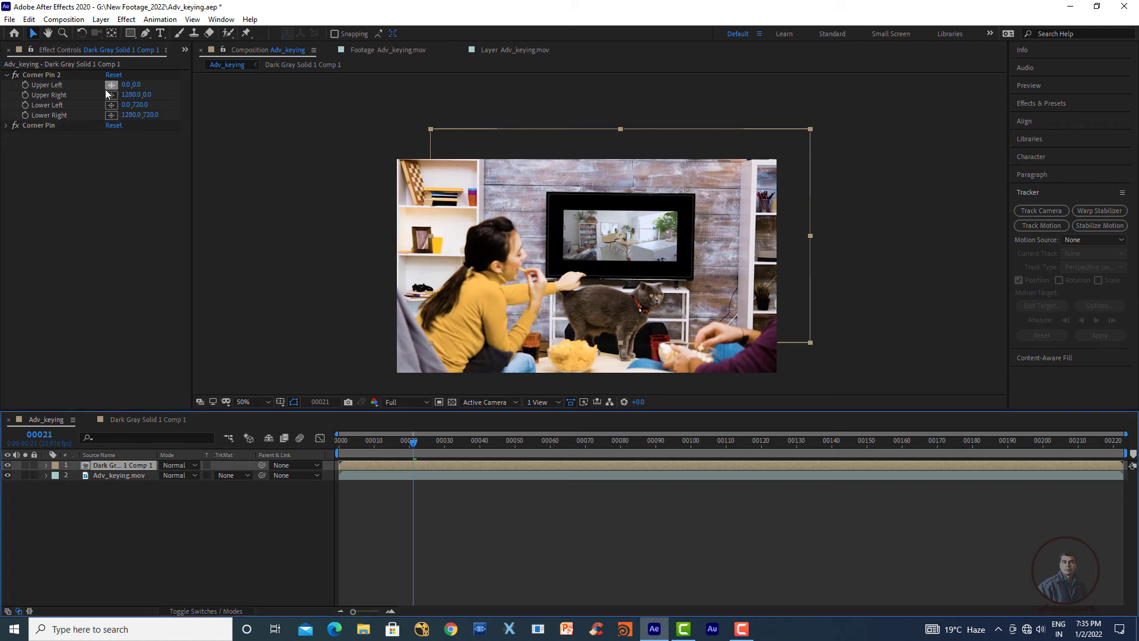
left_click(52, 75)
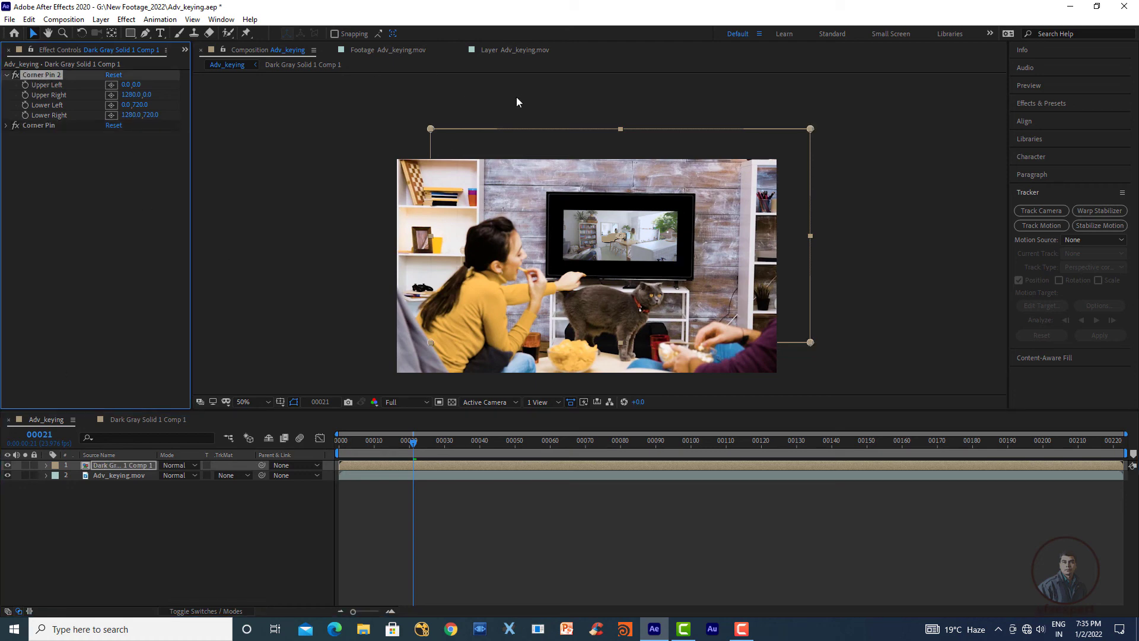
scroll(515, 146, "up", 2)
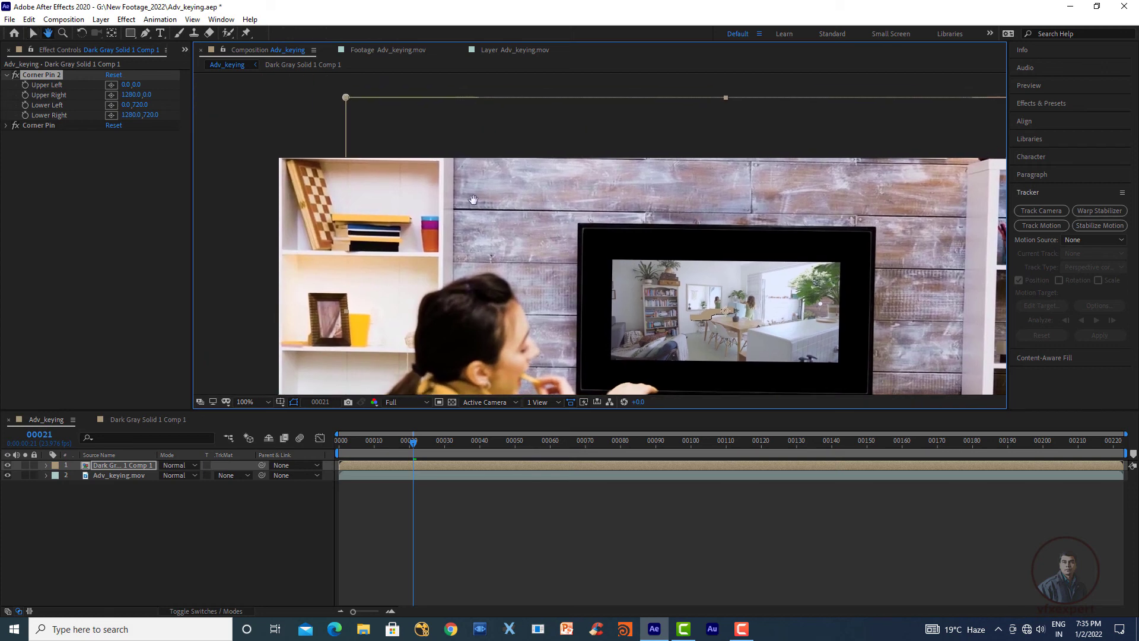
key("v")
left_click_drag(345, 98, 276, 3)
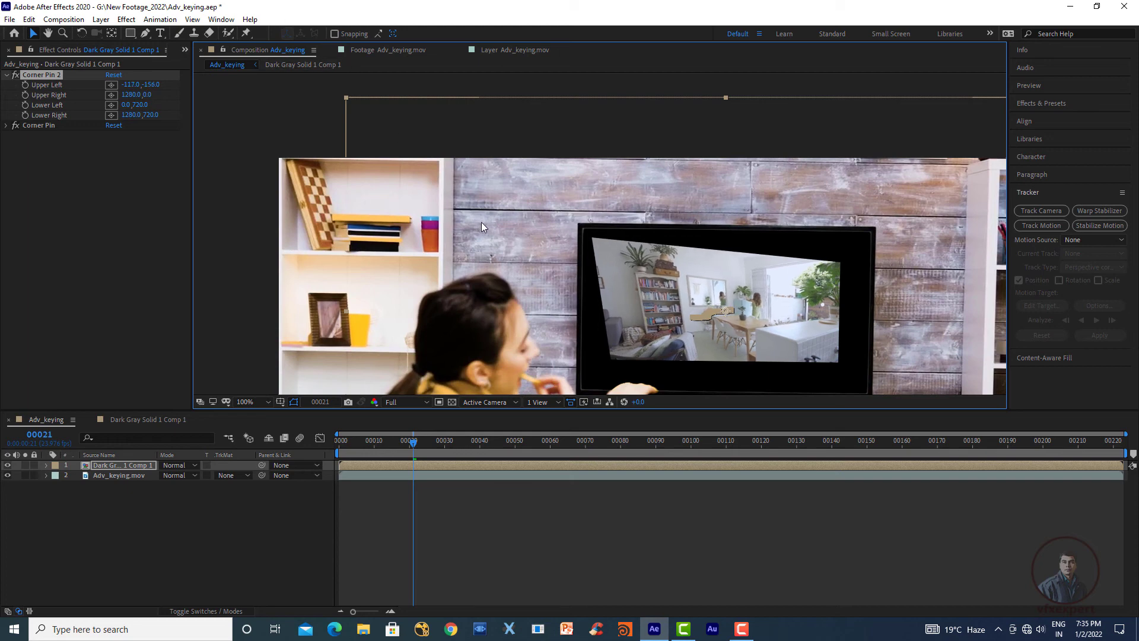
key("space")
left_click_drag(487, 224, 543, 317)
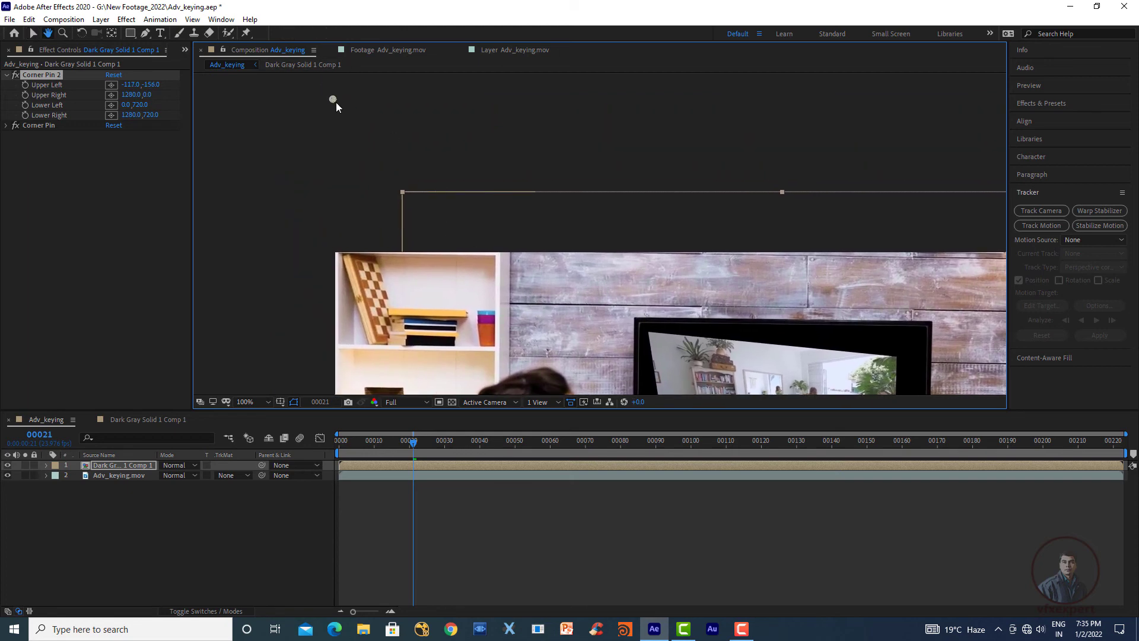
left_click_drag(333, 100, 302, 66)
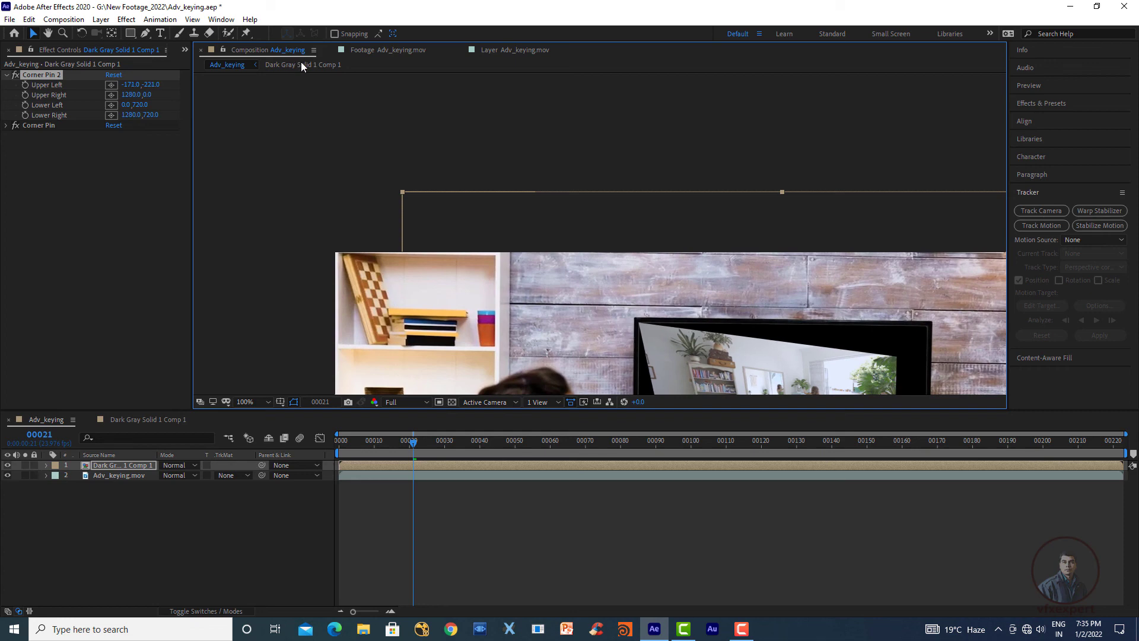
Step: Stretch Corner Pin 2's other corners to the TV frame: upper right about 1448, -224, lower right 1450, 948, lower left -170, 946
left_click_drag(877, 276, 471, 264)
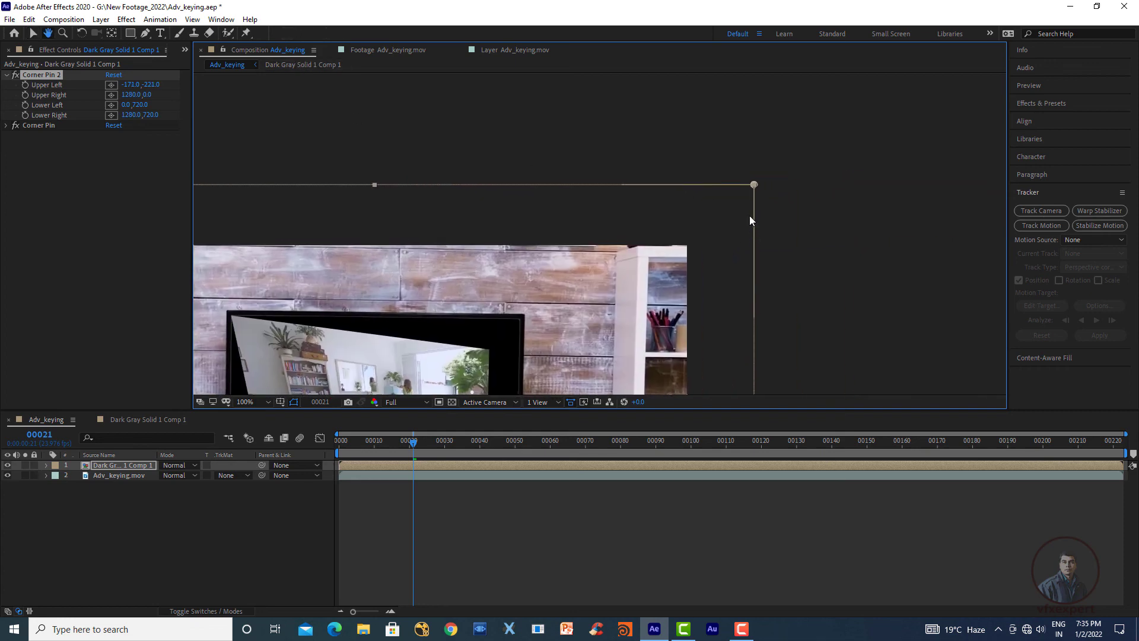
left_click_drag(755, 187, 858, 51)
scroll(753, 315, "down", 5)
left_click_drag(752, 316, 841, 447)
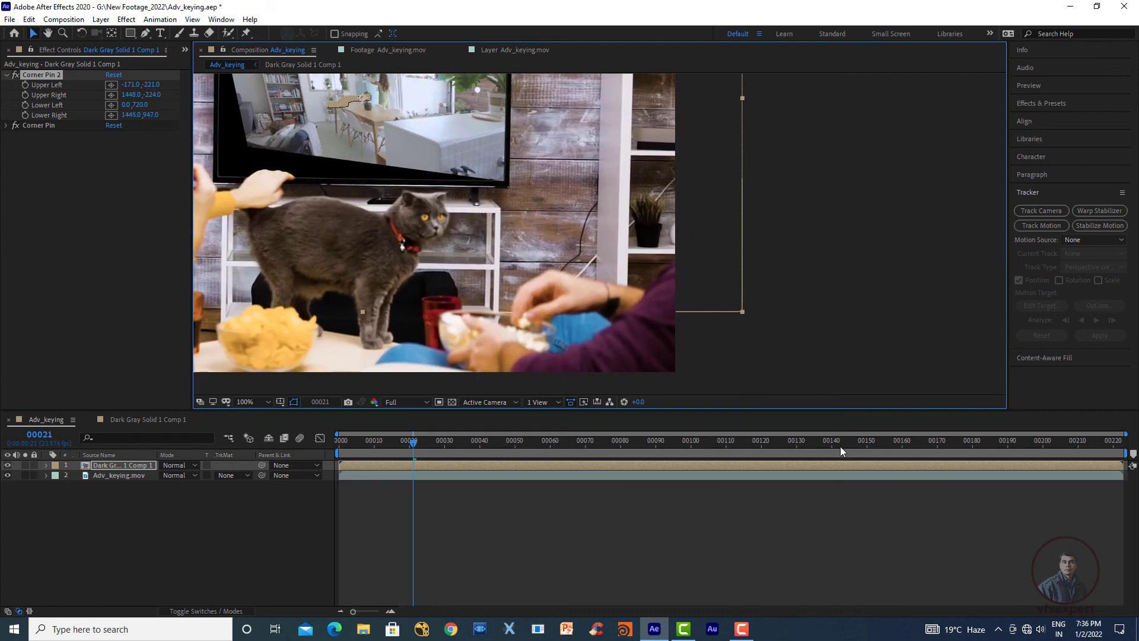
scroll(391, 326, "left", 6)
left_click_drag(391, 325, 288, 461)
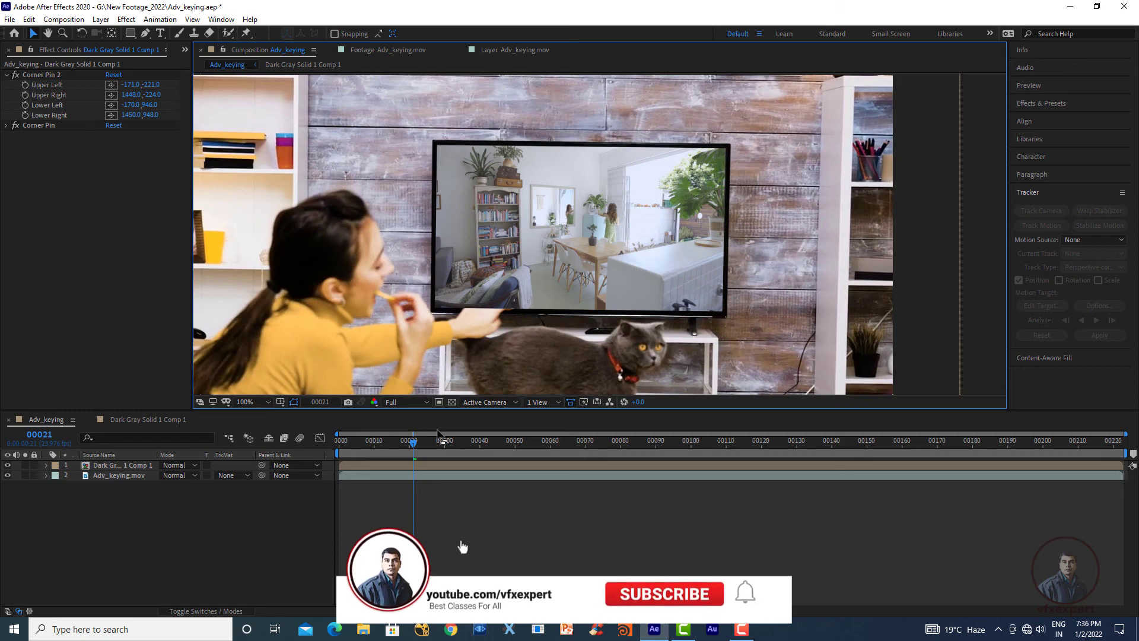
Step: Scrub through the timeline to frame 221 to check how the footage fits the TV throughout the shot
key("Page_Down")
key("Page_Down")
key("Page_Down")
left_click_drag(501, 444, 582, 422)
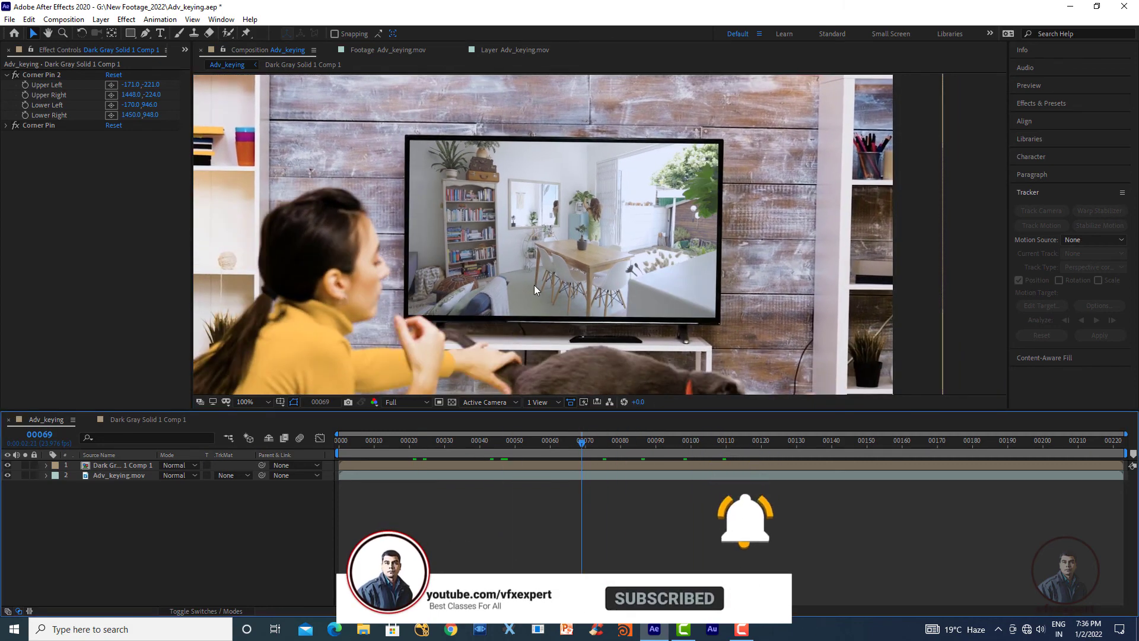
left_click_drag(449, 443, 1117, 451)
left_click(1106, 451)
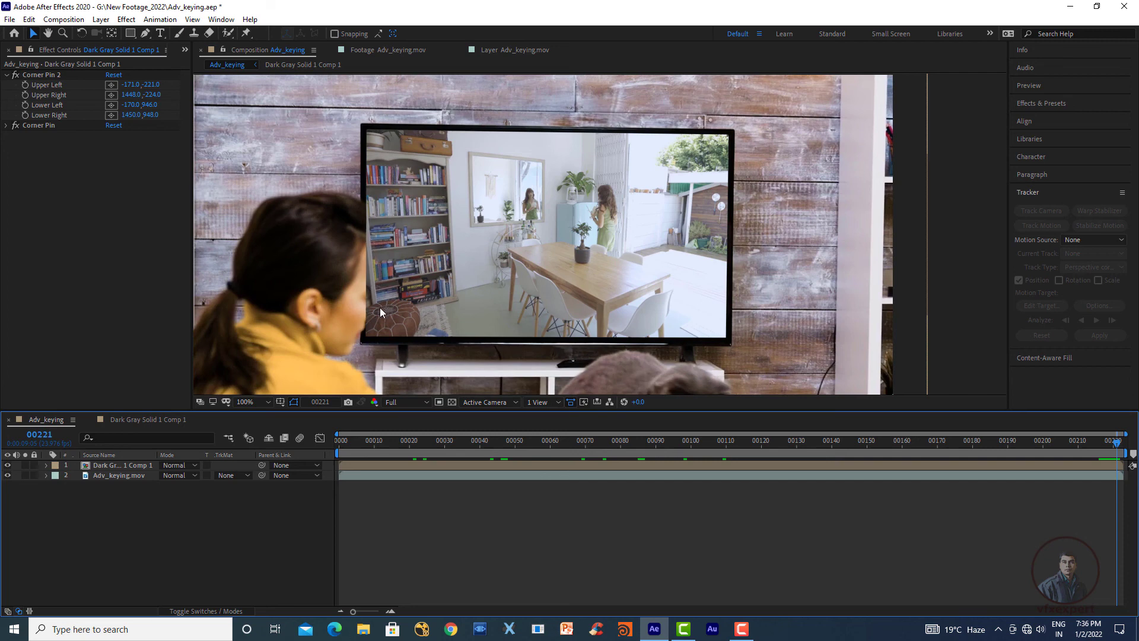
Step: Place the Dark Gray Solid 1 Comp 1 layer below the keyed Adv_keying.mov layer so the woman stays in front of the TV footage
key("comma")
left_click(136, 465)
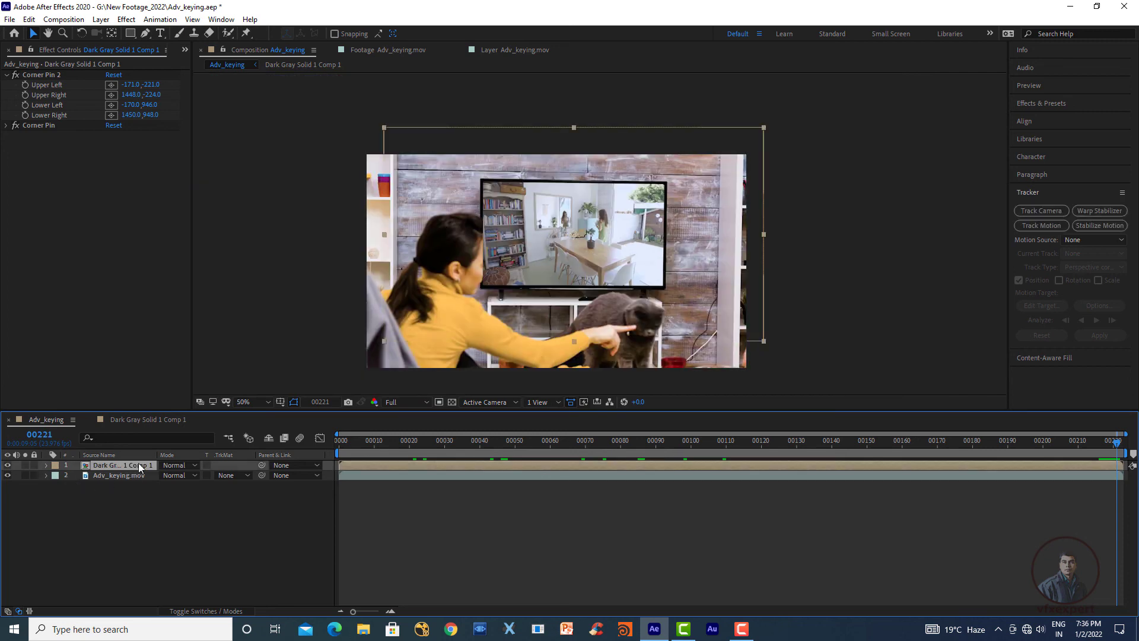
left_click(143, 477)
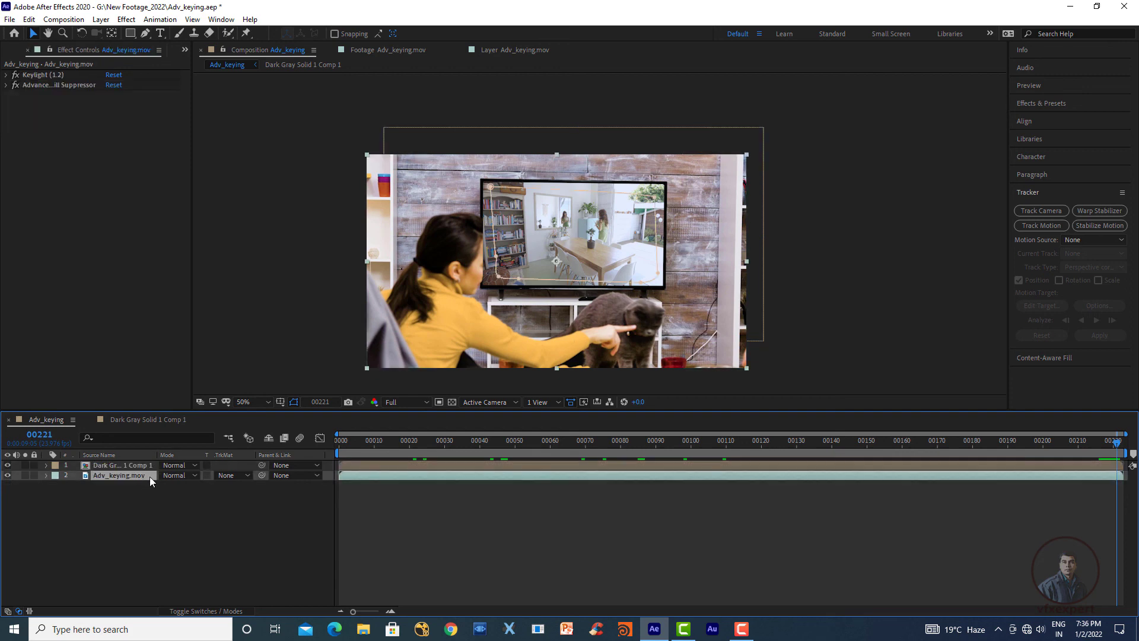
key("period")
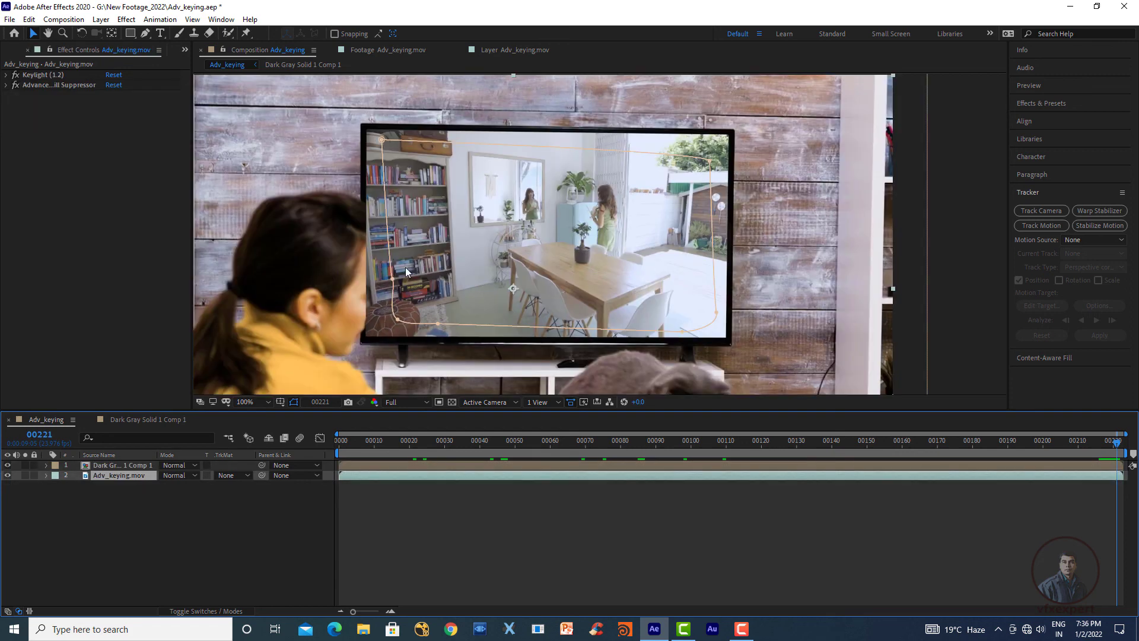
left_click(69, 528)
left_click(131, 465)
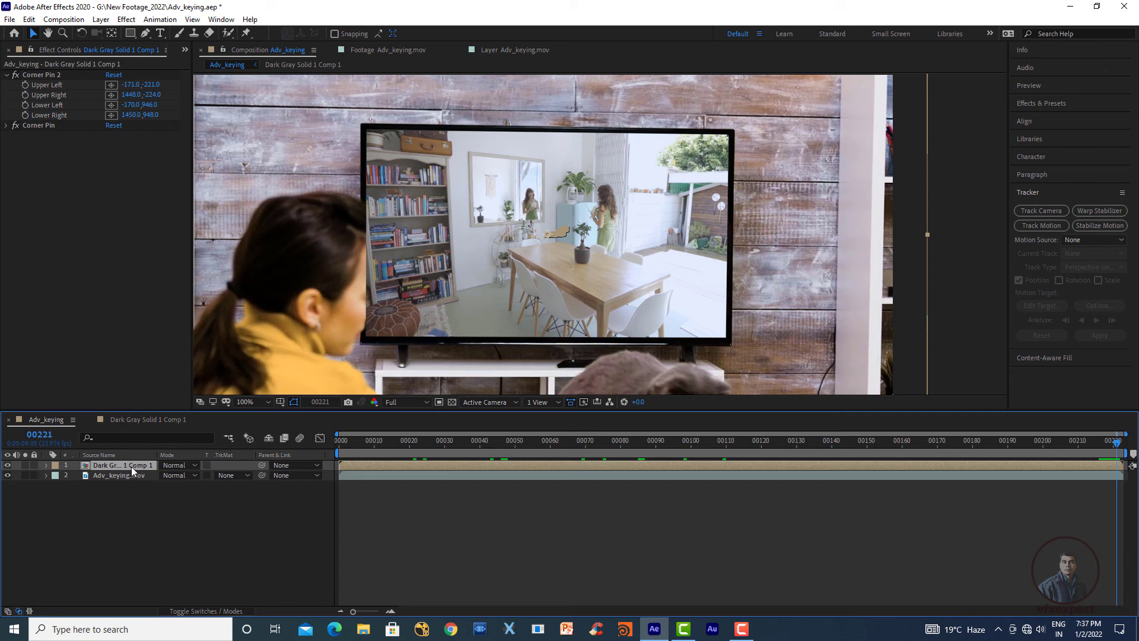
left_click(115, 476)
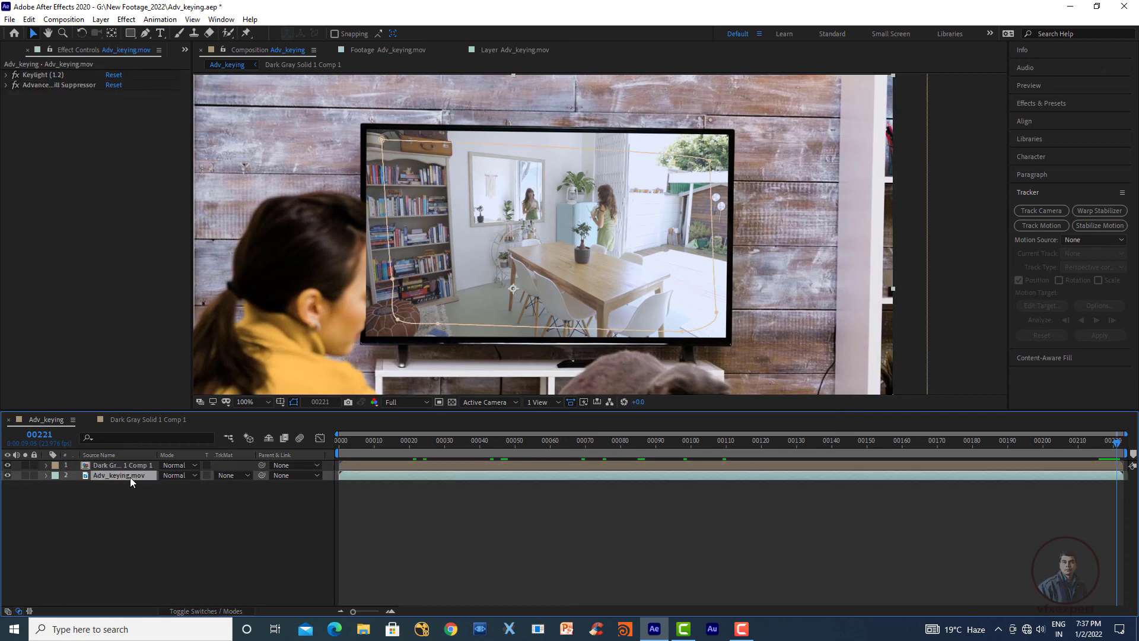
left_click_drag(141, 463, 134, 488)
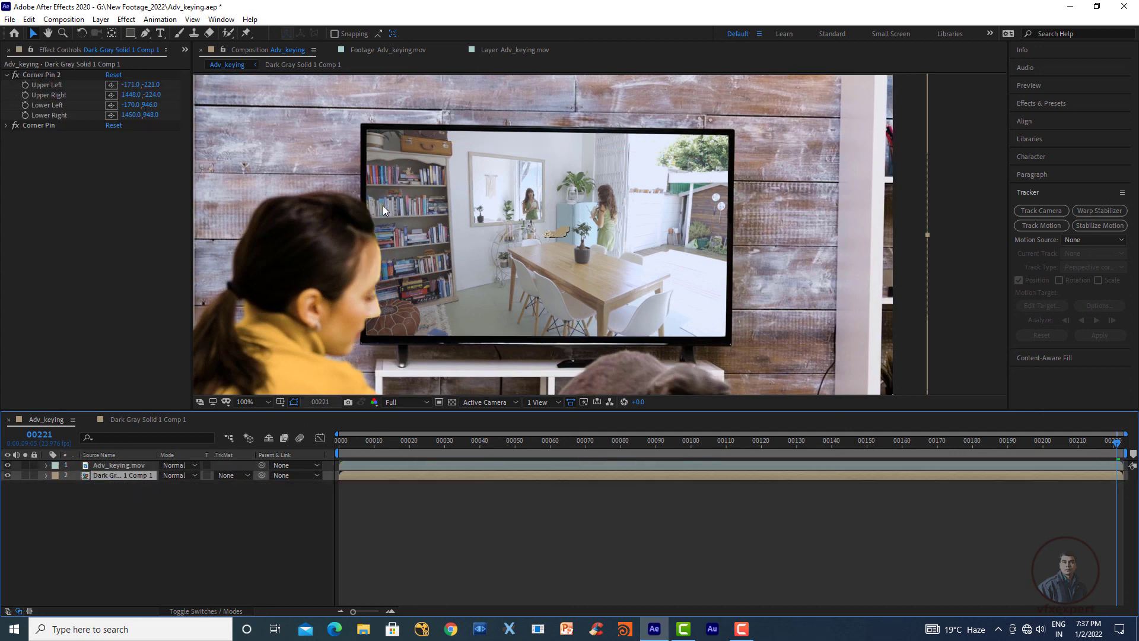
left_click(649, 521)
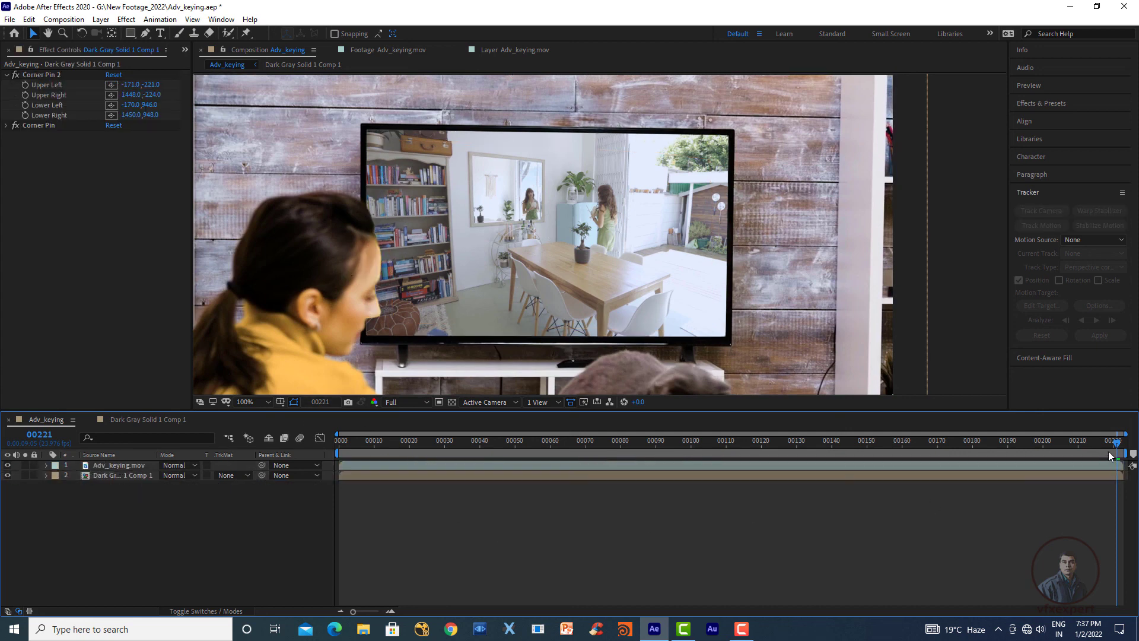
Step: Preview the composite from frame 0 and save the project
left_click_drag(1115, 448, 293, 505)
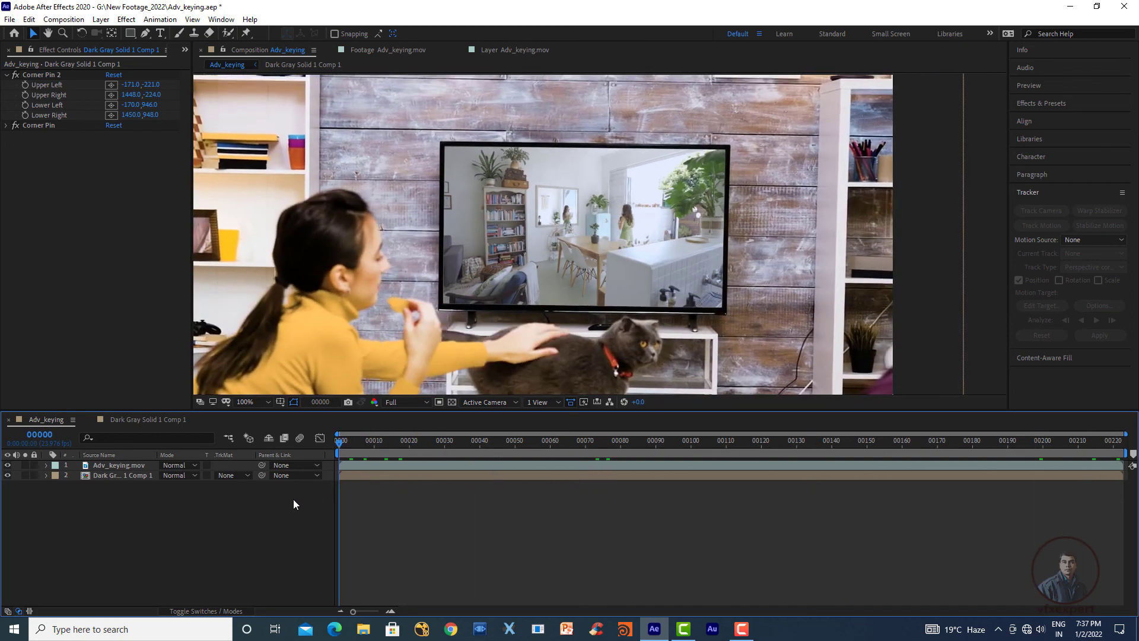
key("space")
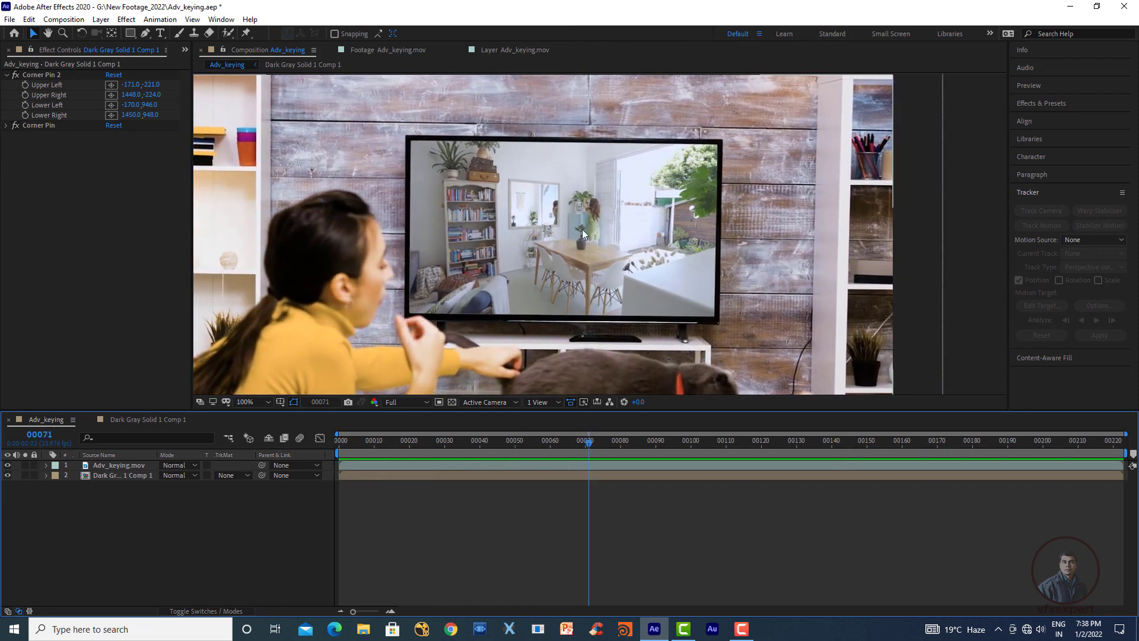
left_click(10, 20)
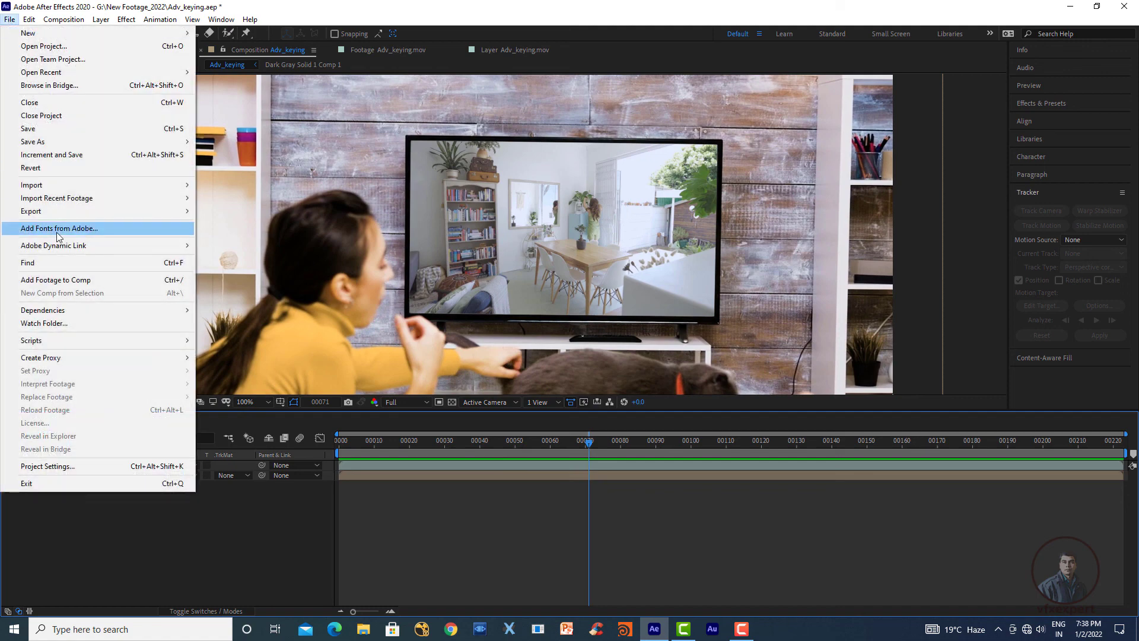
left_click(41, 130)
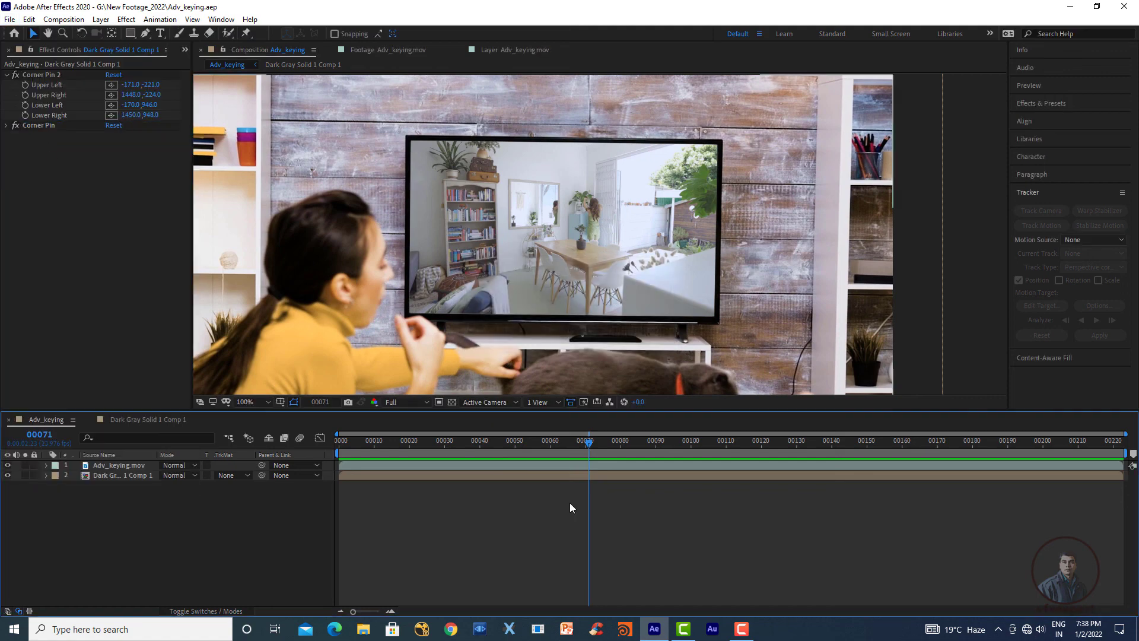
Step: At frame 60, add a Curves effect to Dark Gray Solid 1 Comp 1 and raise the middle of the RGB curve slightly
left_click_drag(588, 447, 550, 448)
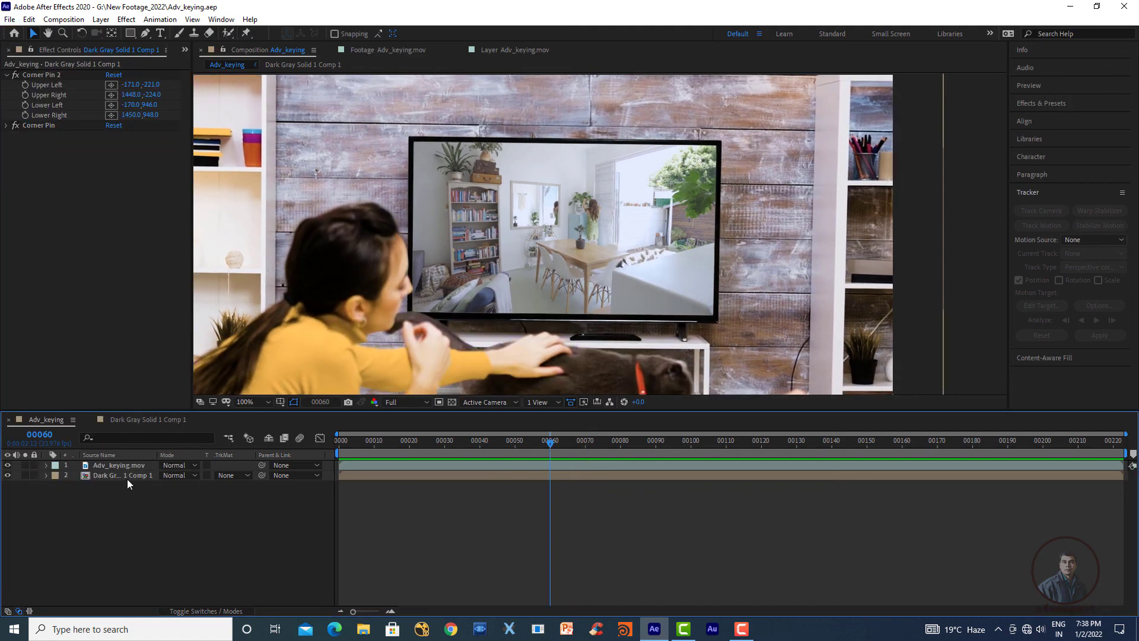
left_click(139, 479)
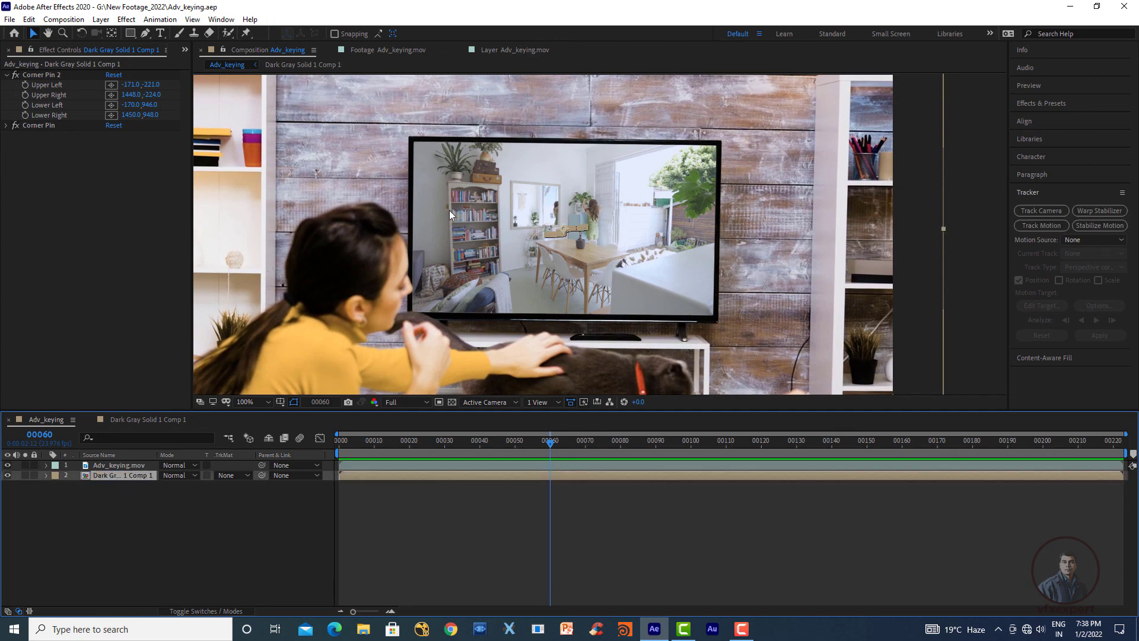
right_click(108, 188)
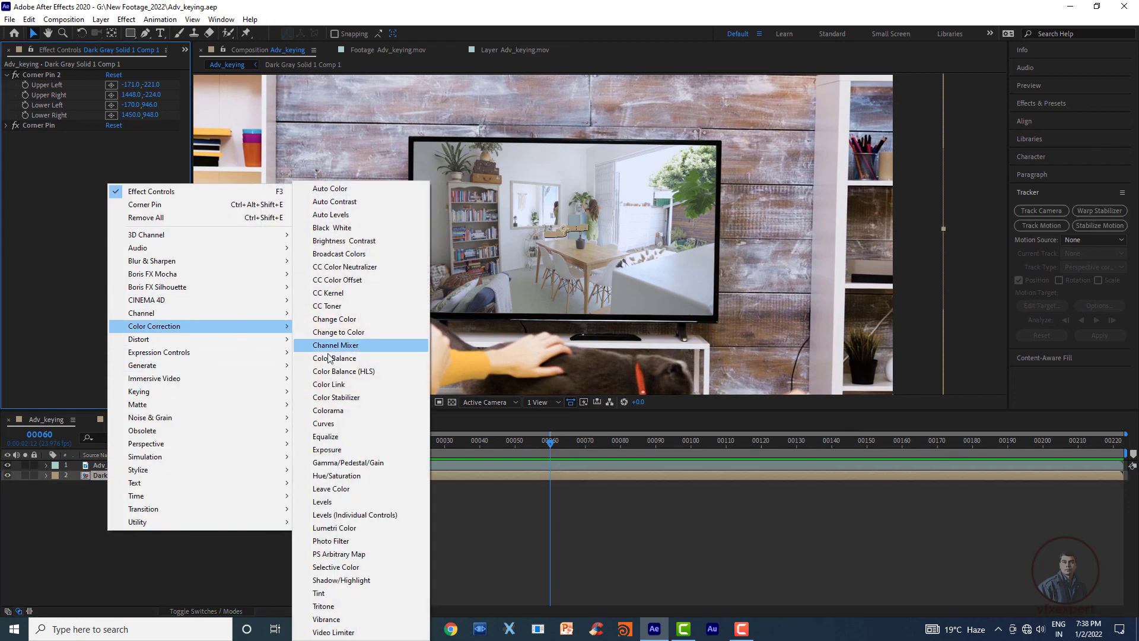
key("Escape")
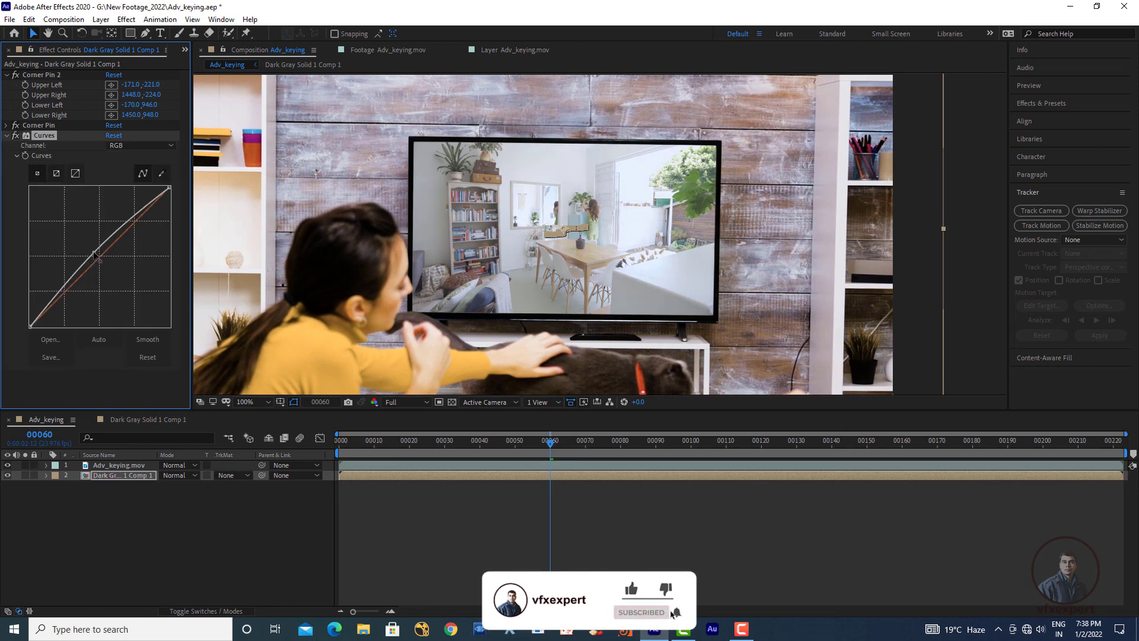
Step: Check the brightened TV footage against the whole scene at frame 97
left_click(634, 497)
key("comma")
left_click(674, 453)
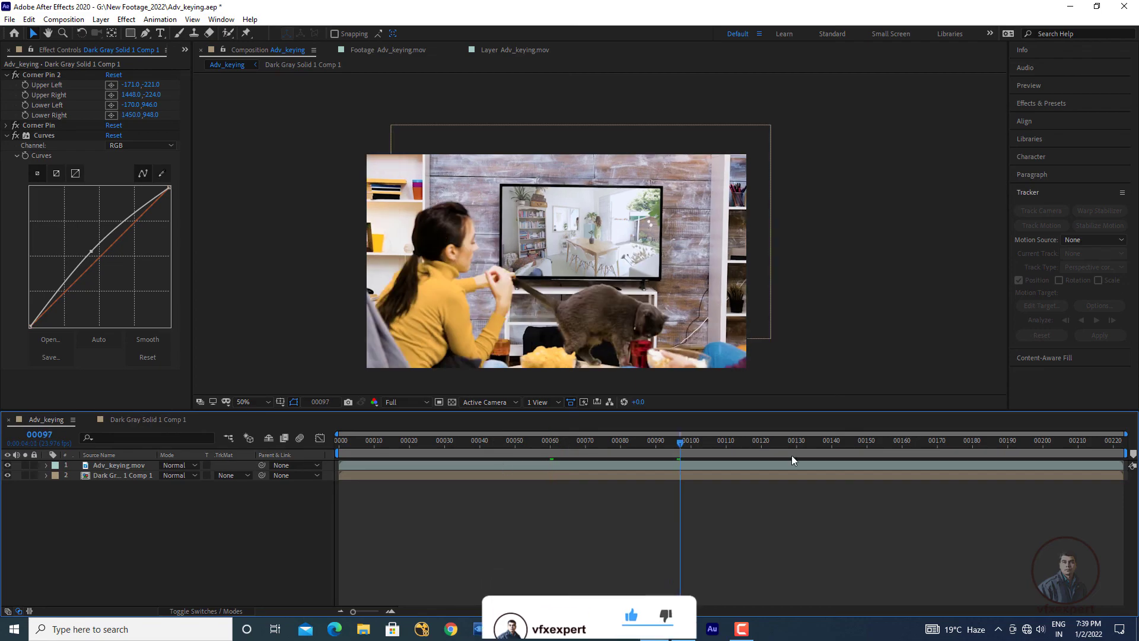